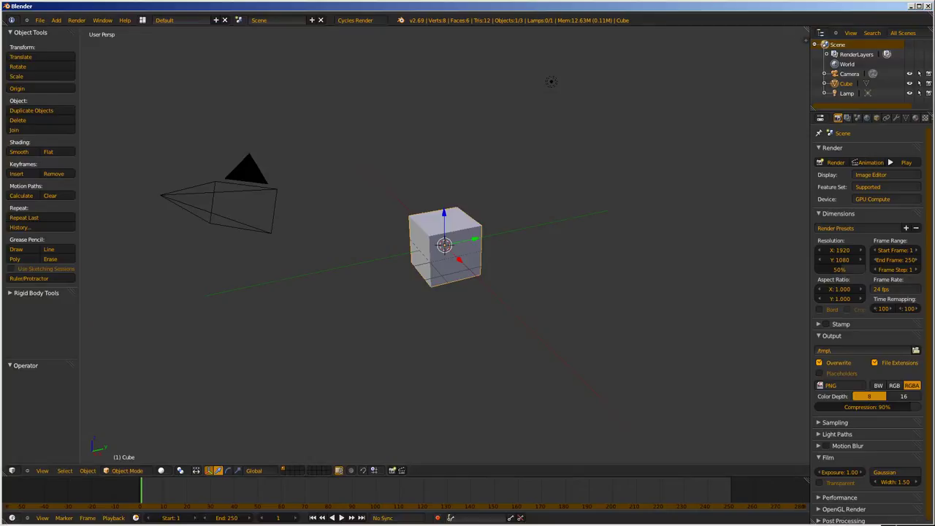
- Split the 3D view into one large area and two small stacked viewports, with the cube enlarged in both small ones
left_click_drag(807, 31, 299, 98)
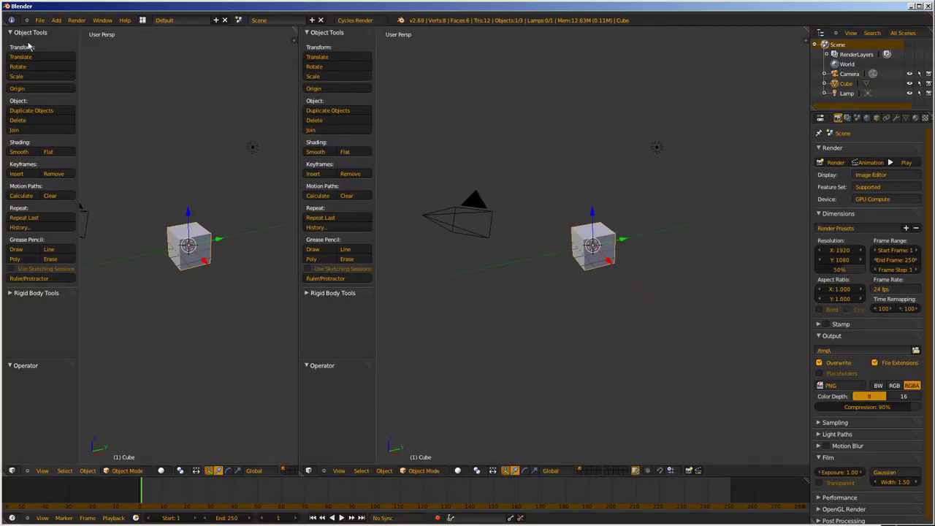
left_click_drag(296, 38, 182, 248)
scroll(212, 346, "up", 6)
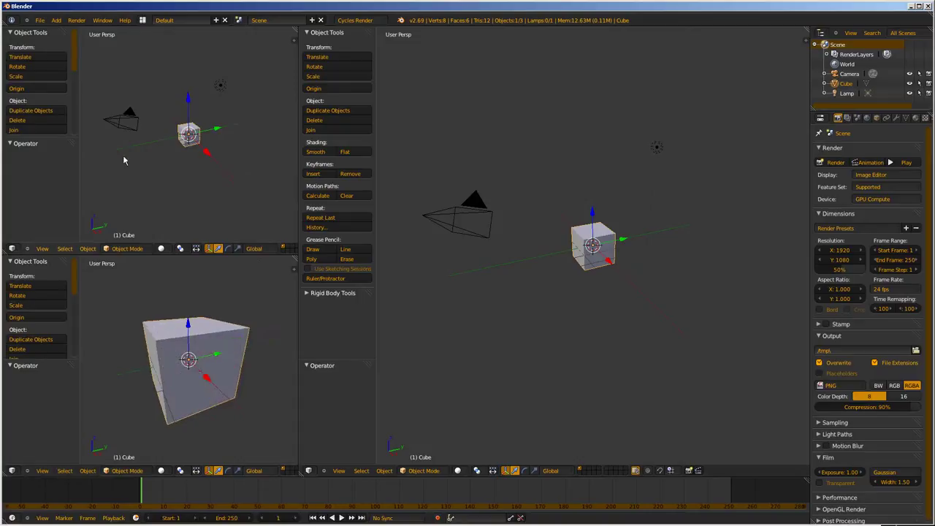
scroll(219, 113, "up", 6)
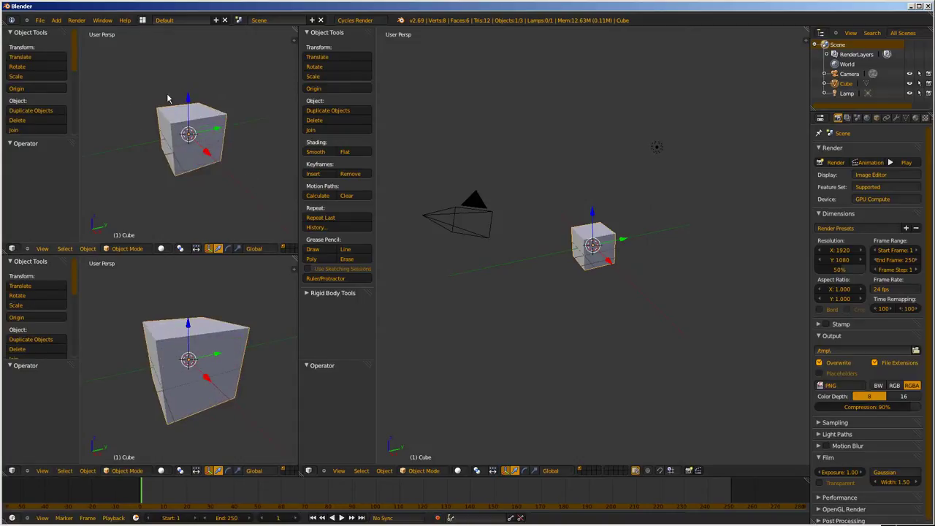
- Change the large 3D view to the Node Editor and set the lower small viewport to Rendered shading
left_click(309, 470)
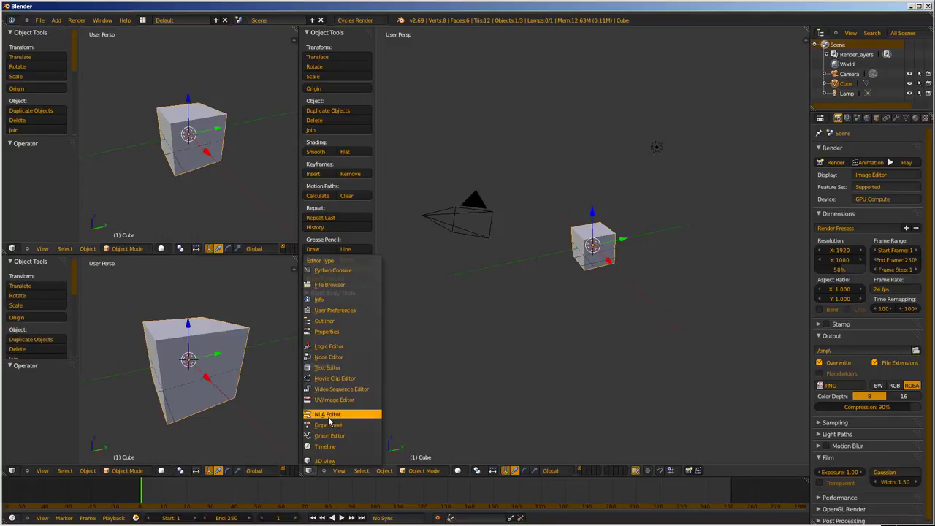
left_click(327, 358)
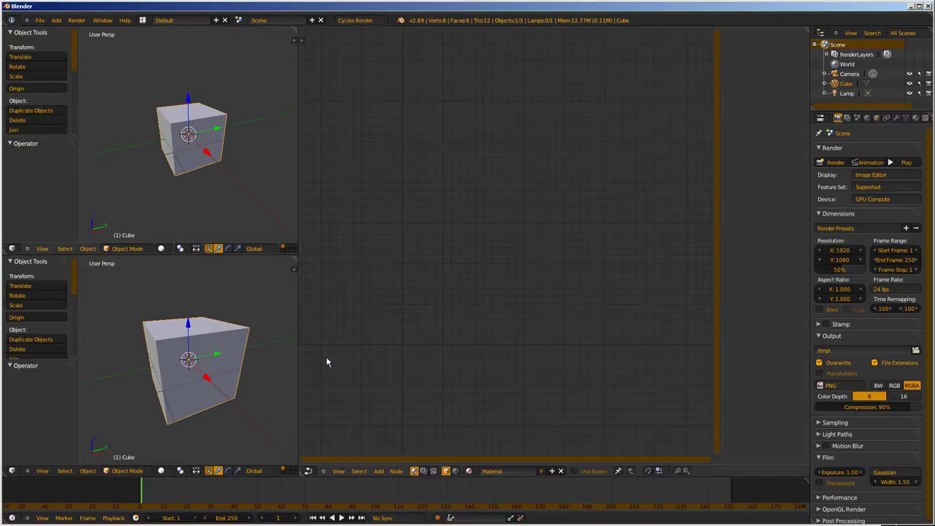
left_click_drag(722, 330, 786, 334)
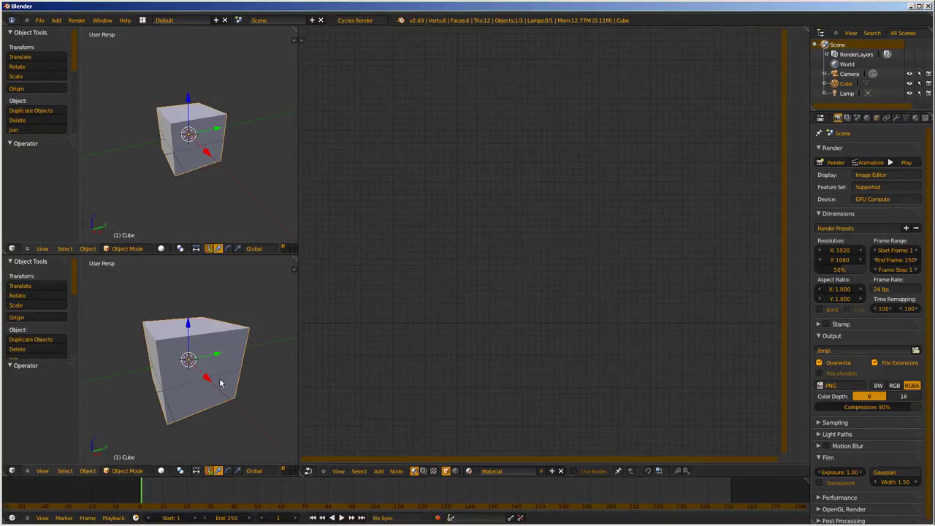
left_click(162, 472)
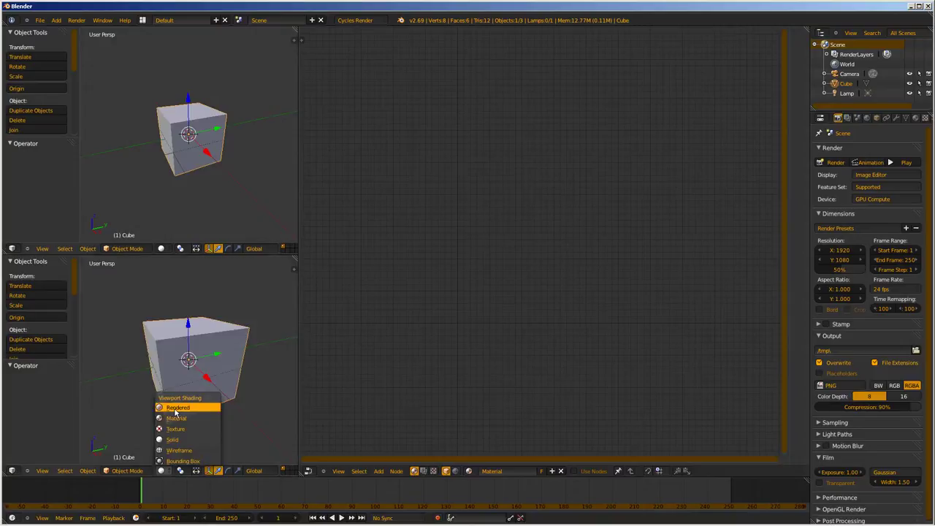
left_click(176, 413)
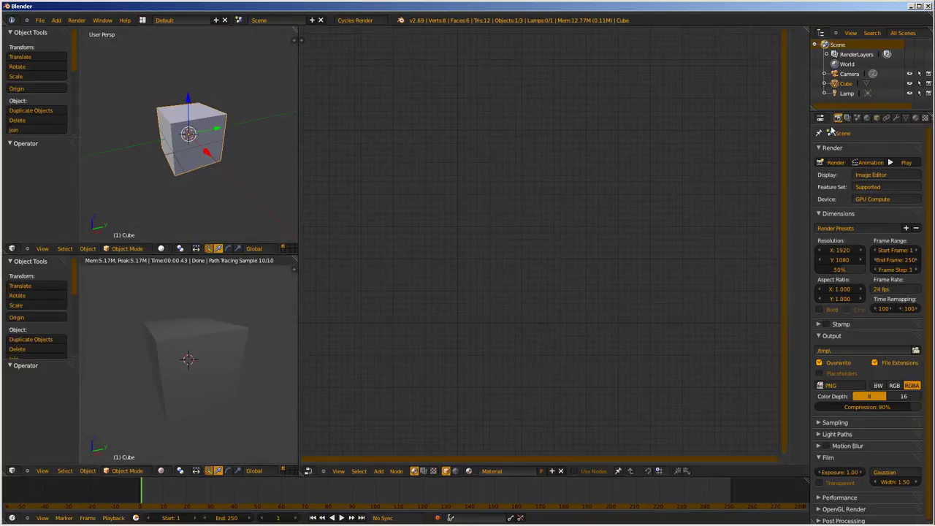
- Set the Cycles sampling to 100 render samples and 50 preview samples
scroll(855, 351, "down", 1)
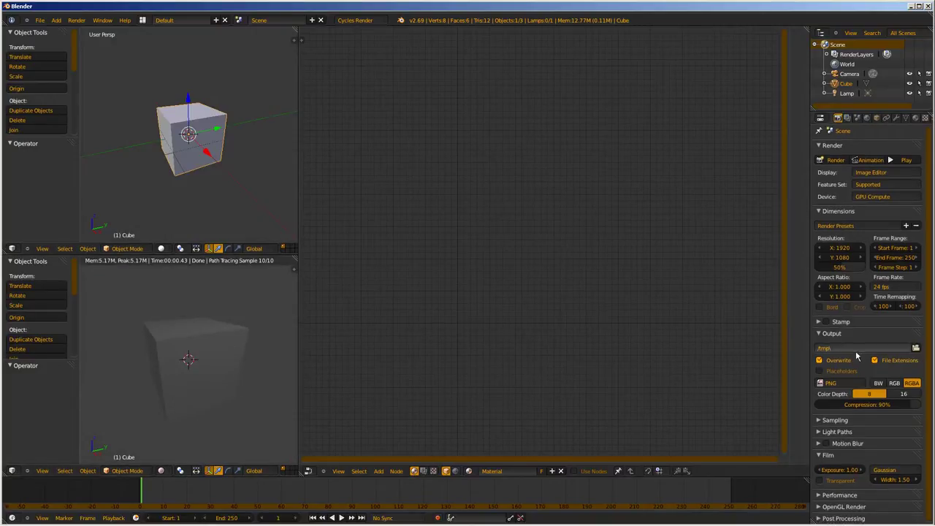
left_click(824, 421)
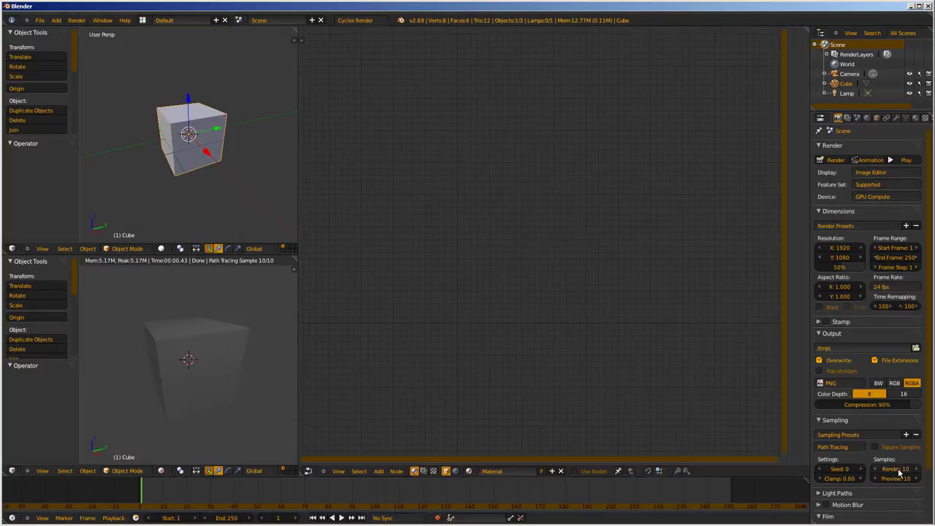
left_click(898, 469)
type("50")
key("Return")
left_click(889, 479)
key("Return")
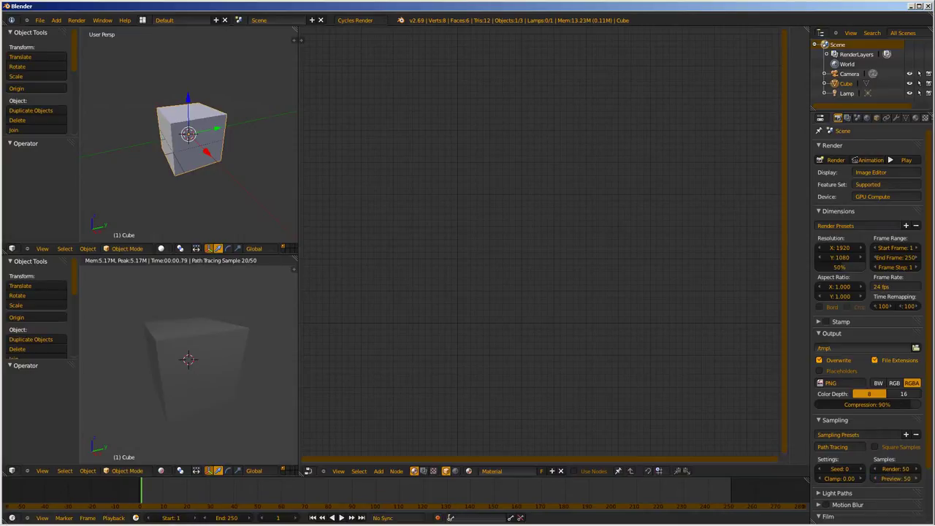
left_click(897, 469)
type("100")
key("Return")
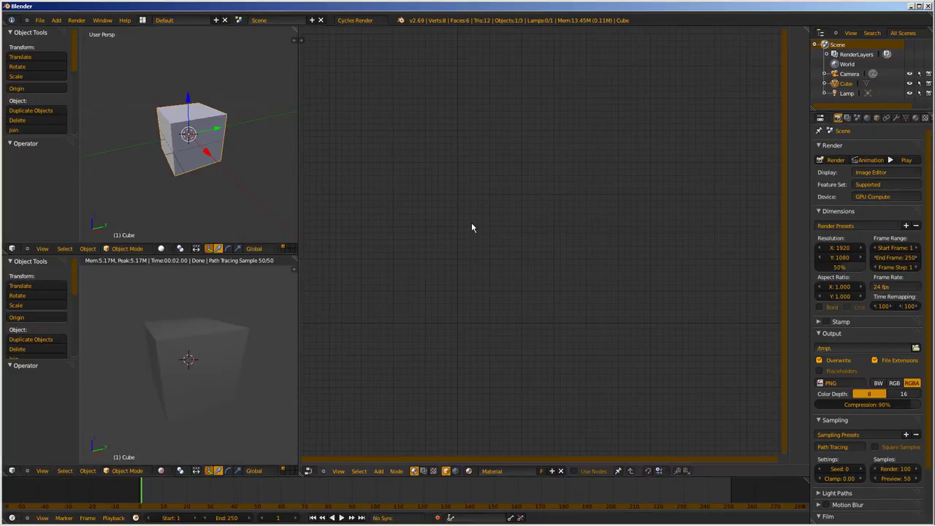
- Enable nodes for the cube's material and space the Diffuse BSDF and Material Output nodes further apart
left_click(918, 118)
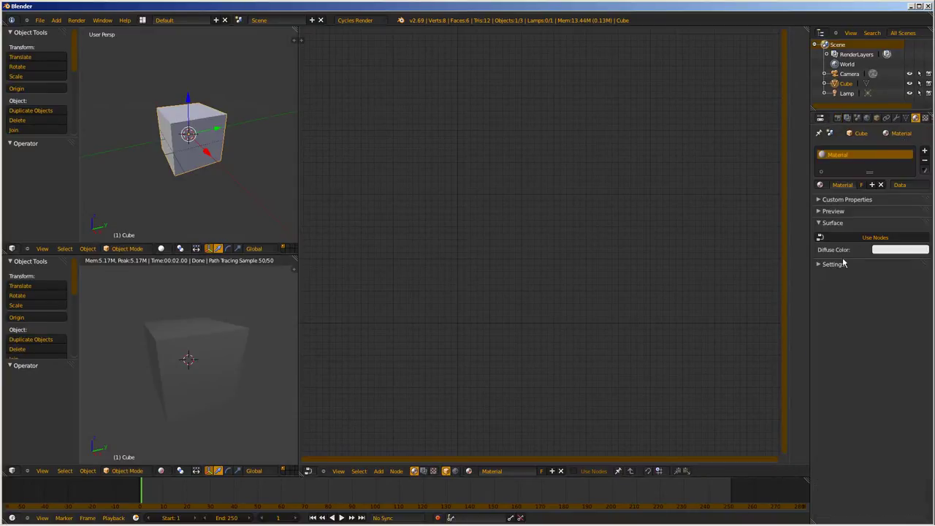
left_click(856, 241)
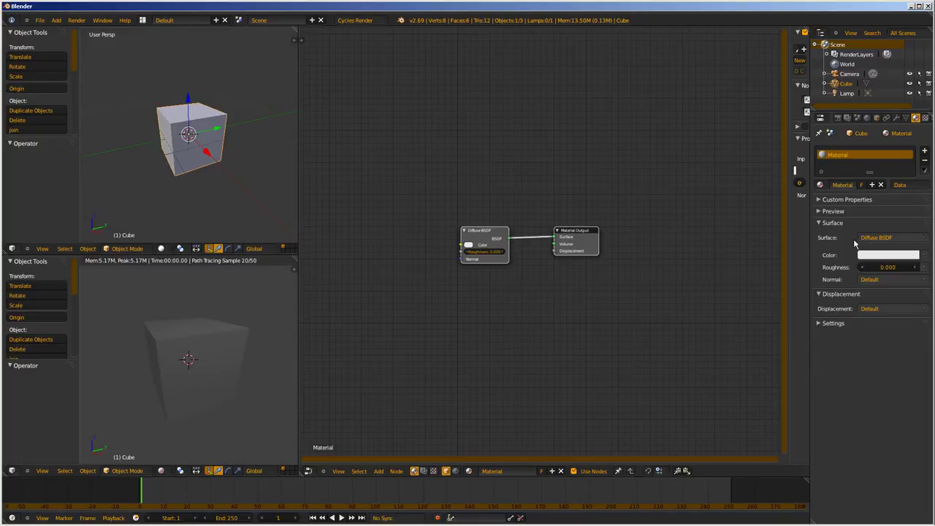
scroll(599, 249, "up", 3)
left_click_drag(439, 219, 405, 138)
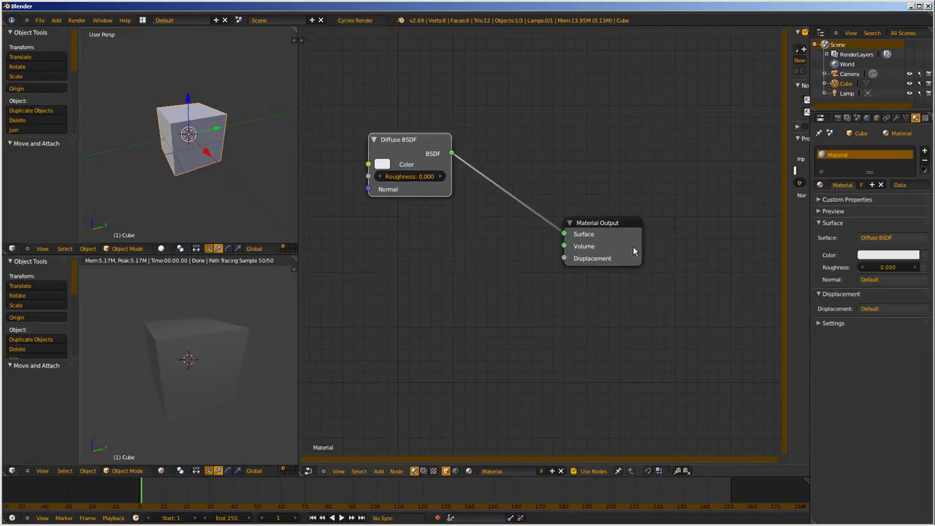
left_click_drag(595, 238, 639, 228)
left_click_drag(433, 139, 449, 142)
- Adjust the Diffuse BSDF colour's brightness slightly and set its Roughness to 0.006
left_click(399, 167)
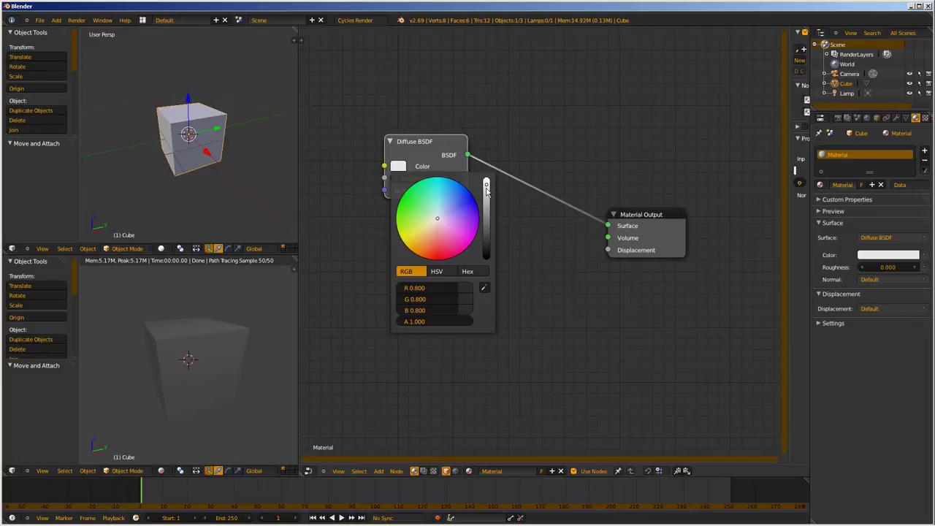
left_click_drag(486, 189, 491, 190)
mouse_move(418, 181)
left_mouse_down()
mouse_move(428, 181)
mouse_move(400, 187)
left_mouse_up()
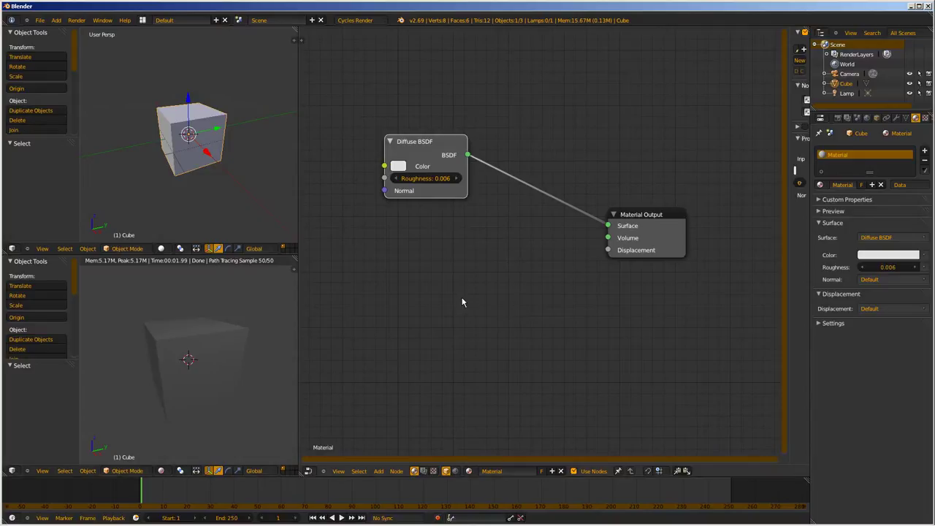
- Add a Noise Texture node before the Diffuse BSDF and link its Color output to the shader's Color input
key("shift+a")
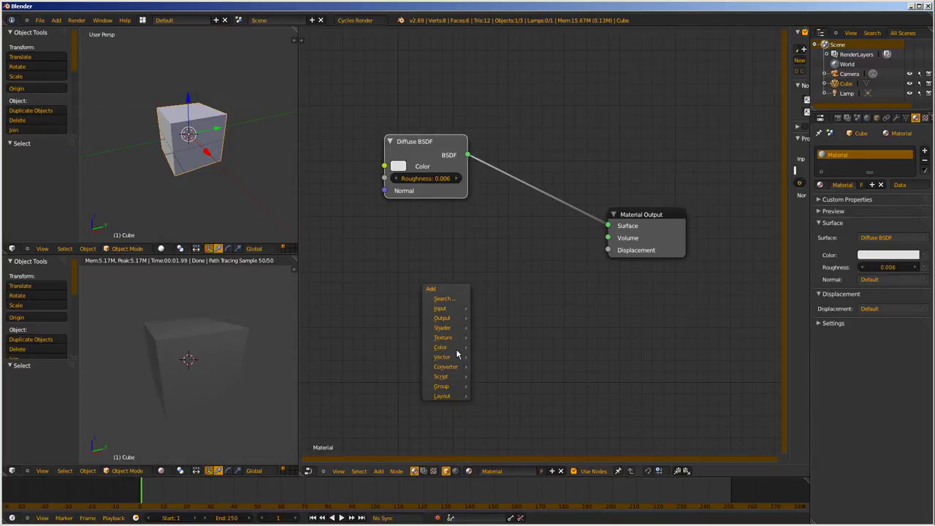
mouse_move(452, 369)
mouse_move(446, 338)
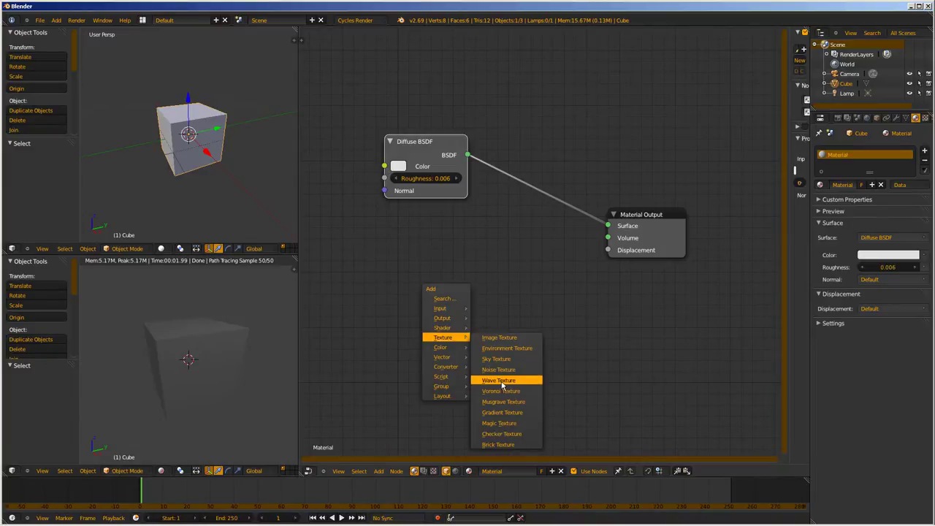
left_click(505, 370)
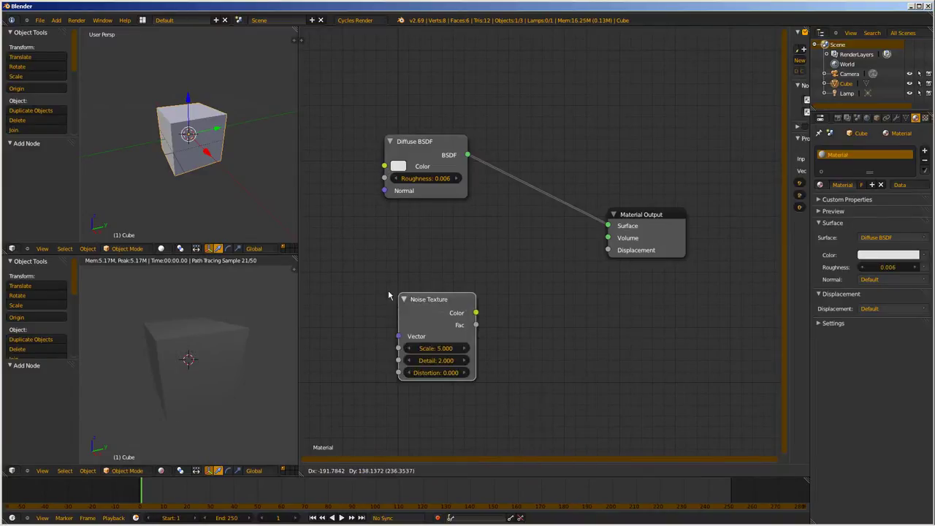
left_click(445, 274)
left_click_drag(422, 144, 514, 205)
left_click_drag(417, 275, 378, 193)
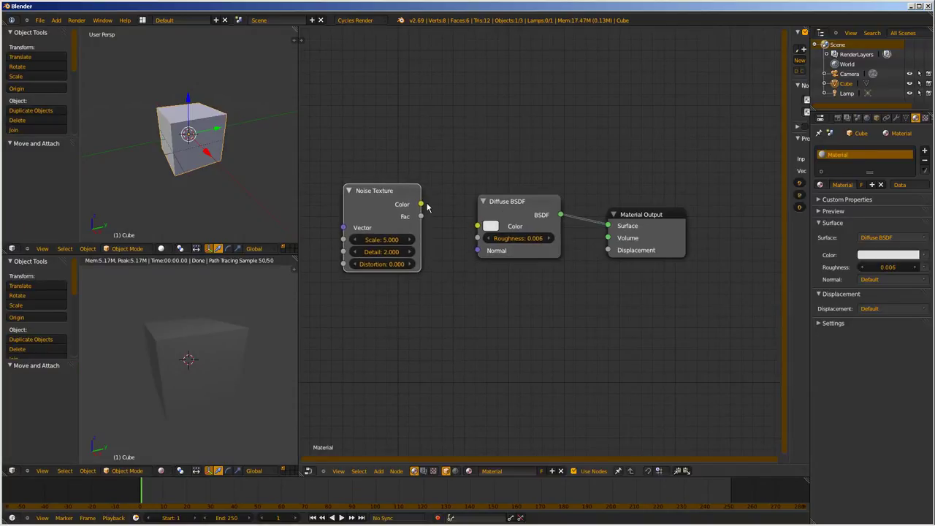
left_click_drag(427, 209, 477, 227)
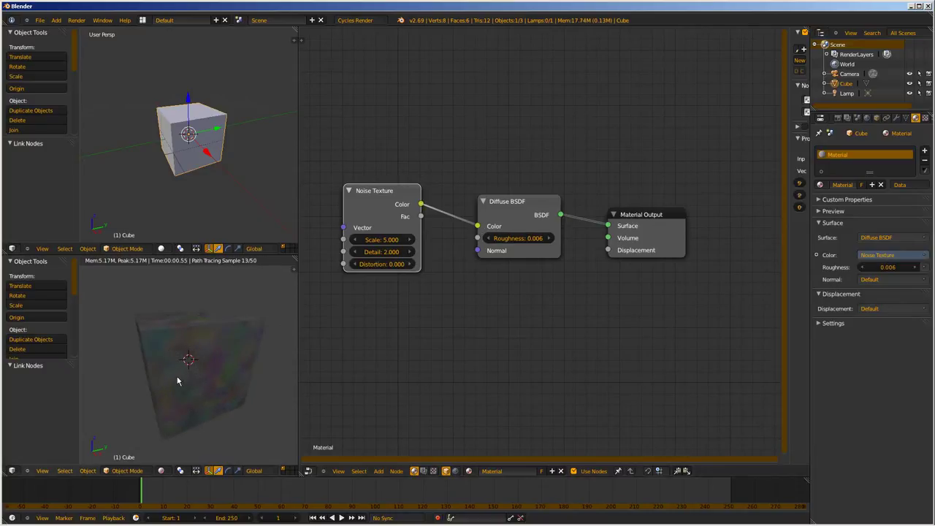
- Set the Noise Texture's Scale to 6.664, Detail to 2.761 and Distortion to 12.128
mouse_move(155, 355)
middle_mouse_down()
mouse_move(247, 401)
mouse_move(288, 387)
middle_mouse_up()
middle_click_drag(183, 351, 190, 355)
mouse_move(207, 322)
middle_mouse_down()
mouse_move(235, 326)
mouse_move(219, 340)
mouse_move(241, 336)
middle_mouse_up()
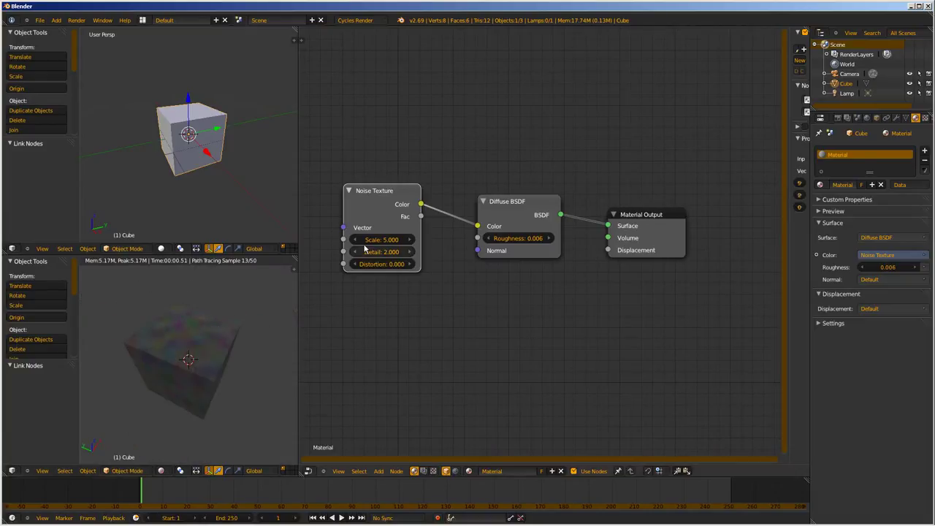
left_click_drag(367, 241, 401, 243)
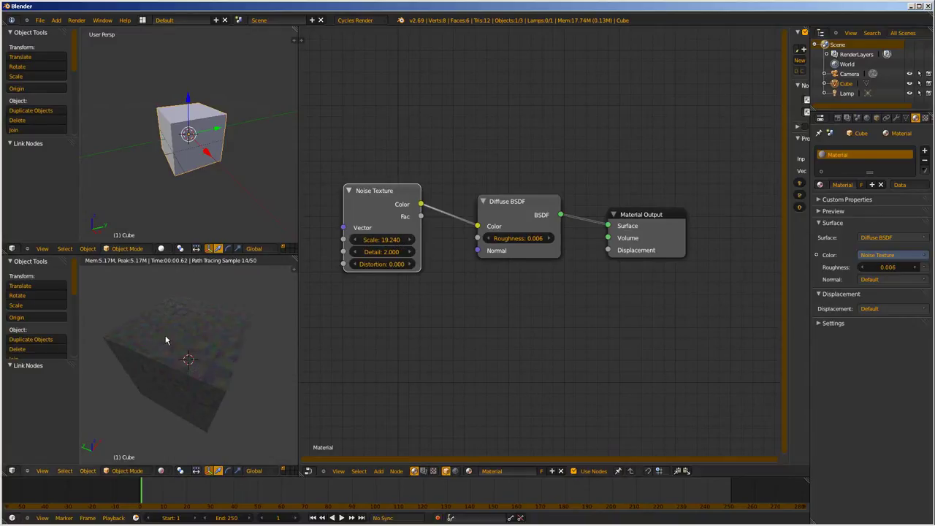
left_click_drag(378, 240, 409, 264)
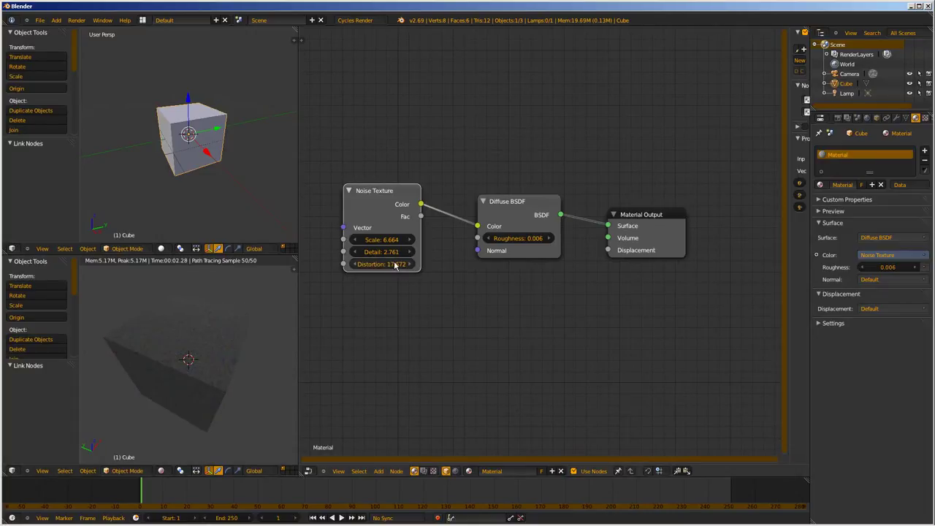
left_click_drag(392, 267, 370, 266)
scroll(367, 266, "up", 1)
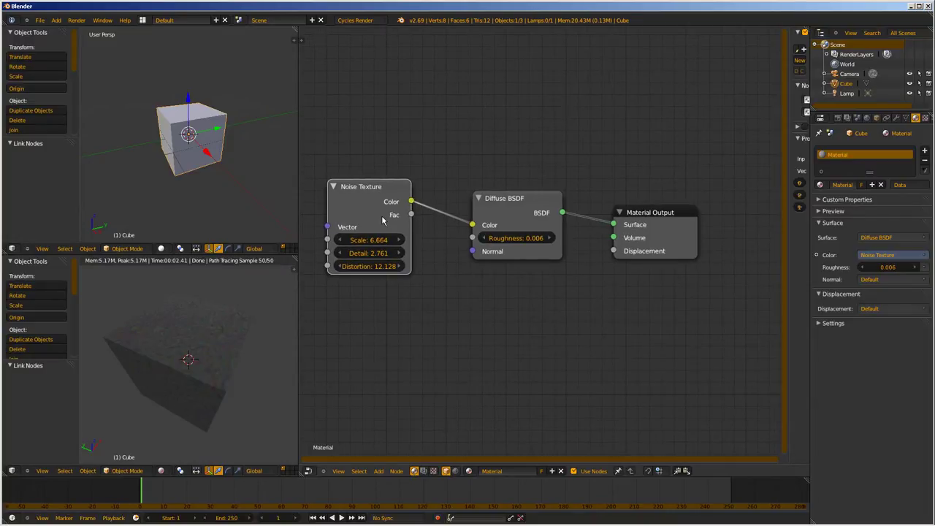
- Replace the Noise Texture with a Wave Texture and link its Color output to the Diffuse BSDF's Color input
key("x")
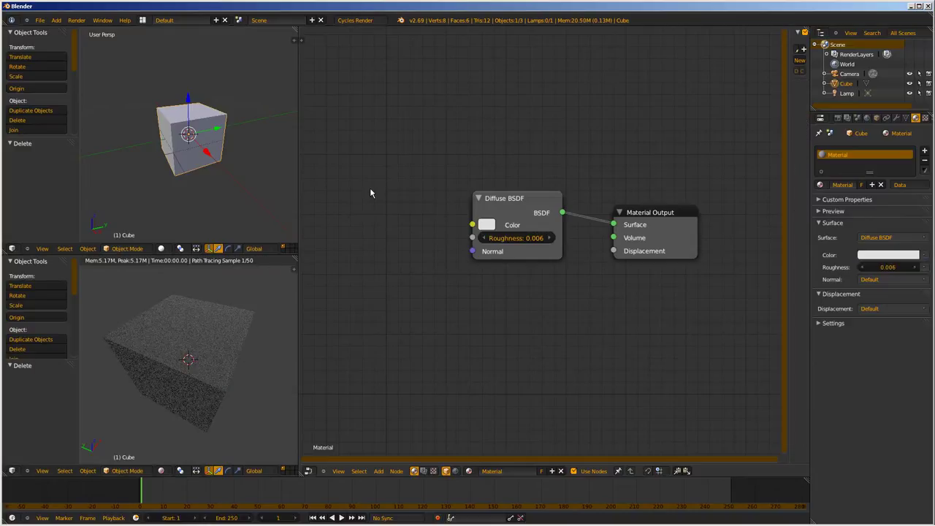
key("shift+a")
mouse_move(366, 220)
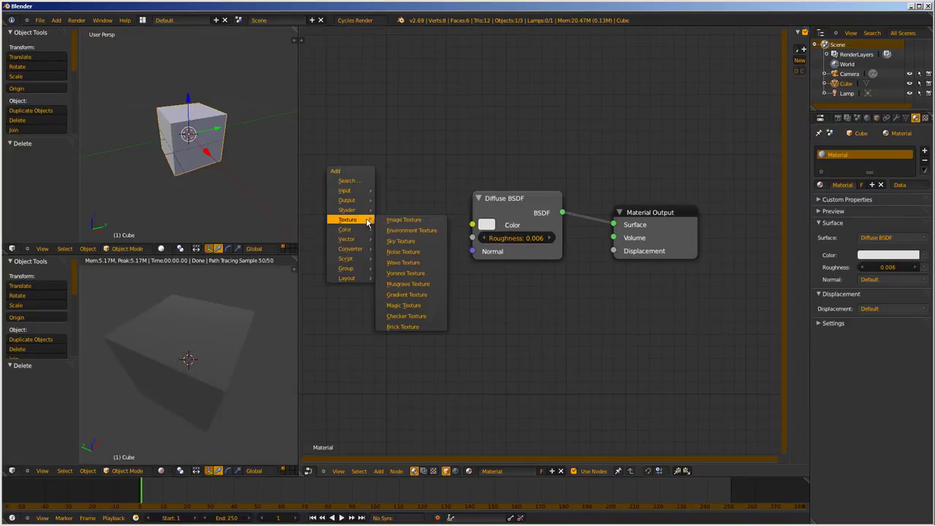
left_click(405, 267)
left_click(379, 201)
left_click_drag(416, 189, 472, 224)
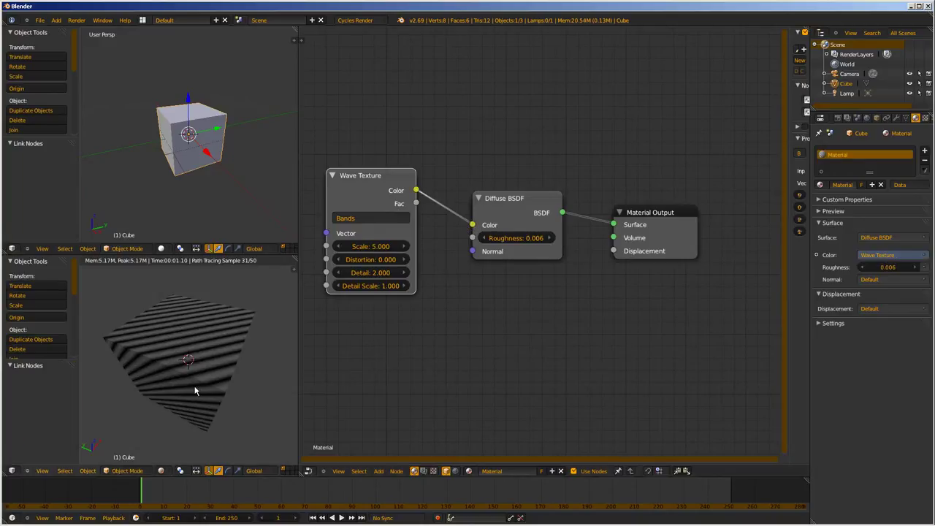
- Set the Wave Texture's Scale to 4.912, Distortion to 34.888 and Detail to 2.081, and examine the pattern on the rendered cube
middle_click_drag(195, 391, 223, 374)
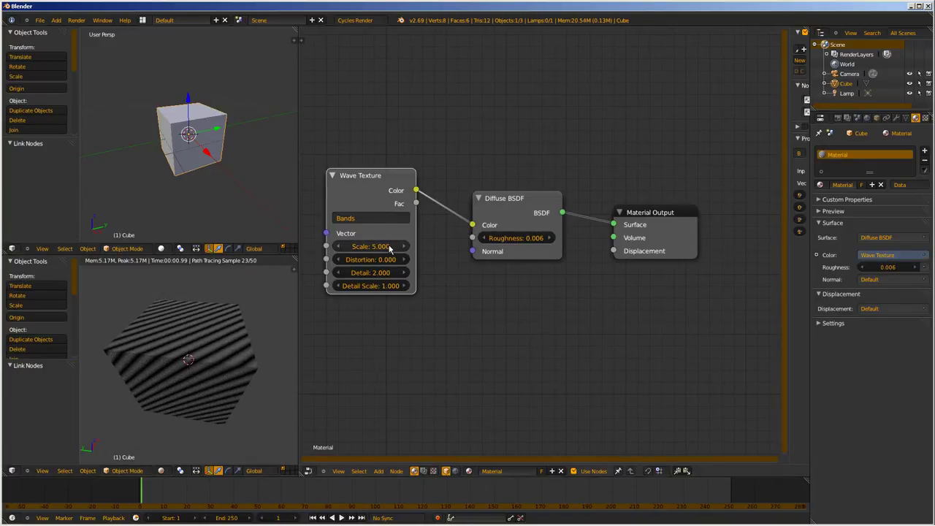
left_click_drag(388, 249, 419, 270)
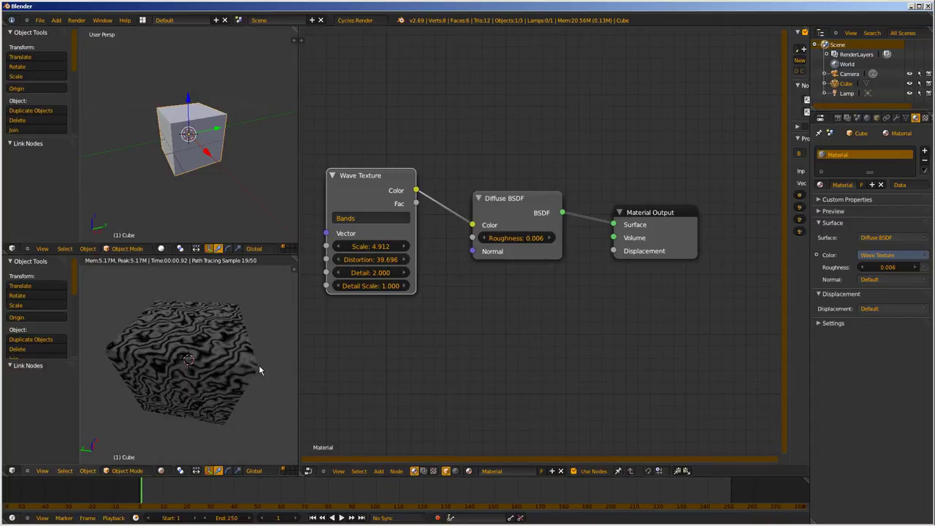
mouse_move(184, 357)
middle_mouse_down()
mouse_move(267, 364)
mouse_move(209, 359)
mouse_move(214, 365)
middle_mouse_up()
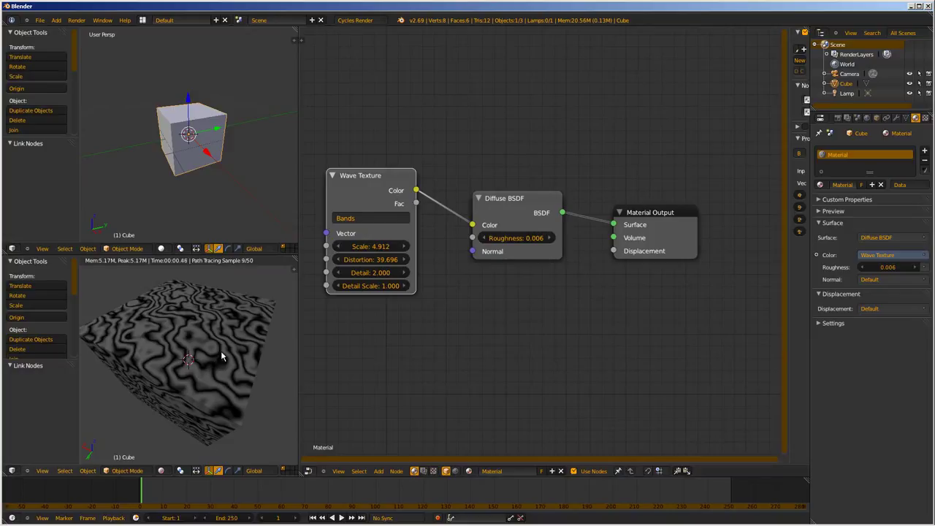
mouse_move(380, 264)
left_mouse_down()
mouse_move(348, 265)
mouse_move(364, 273)
left_mouse_up()
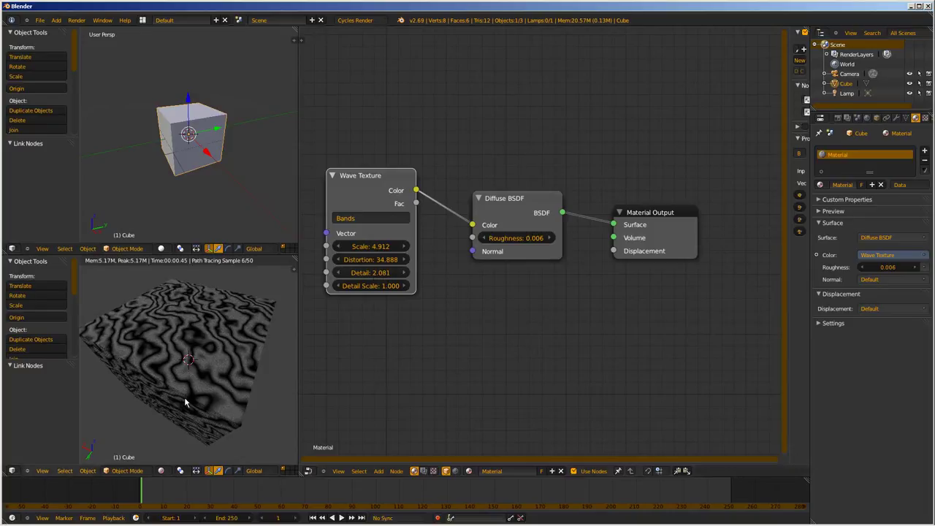
scroll(201, 401, "up", 2)
scroll(212, 384, "down", 5)
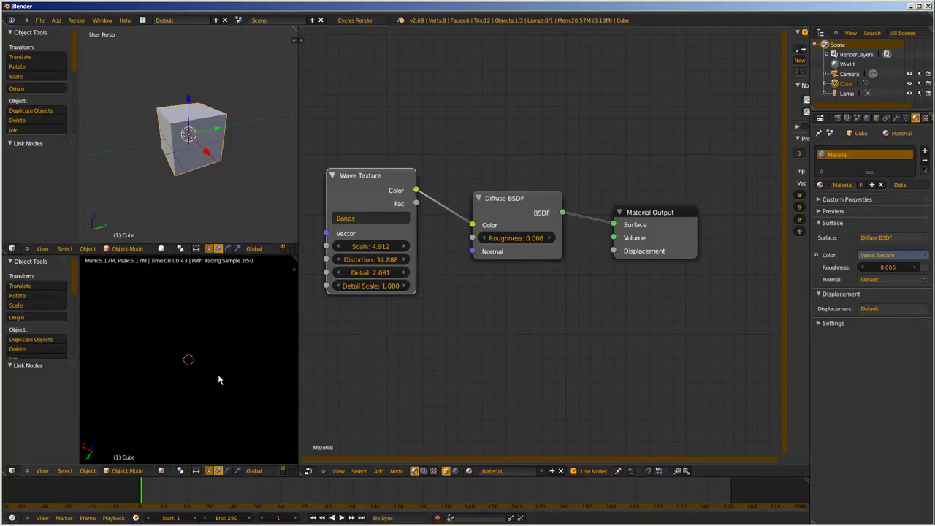
scroll(192, 355, "up", 5)
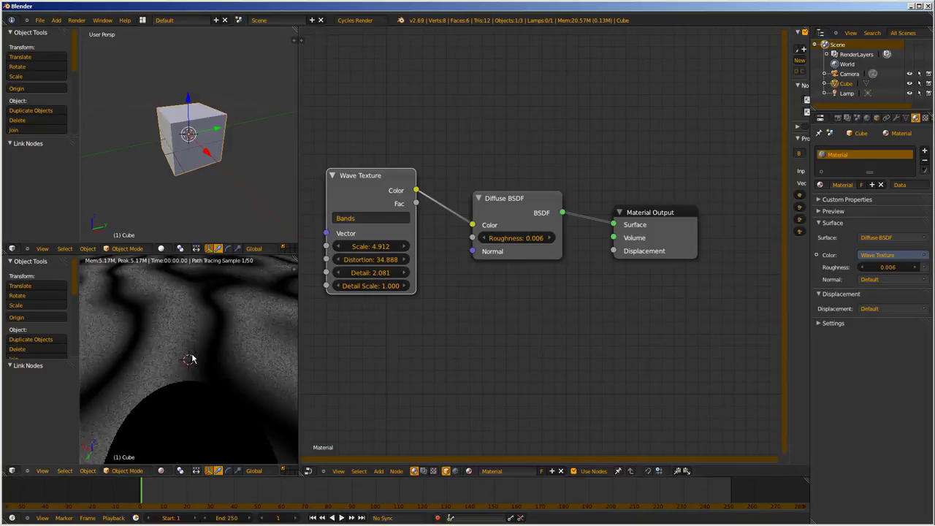
- Try Wave Texture Detail values of 3.005, 7.276, 2.530 and 11.198, examining the pattern on the rendered cube
scroll(194, 359, "down", 1)
scroll(194, 360, "up", 2)
scroll(197, 360, "up", 2)
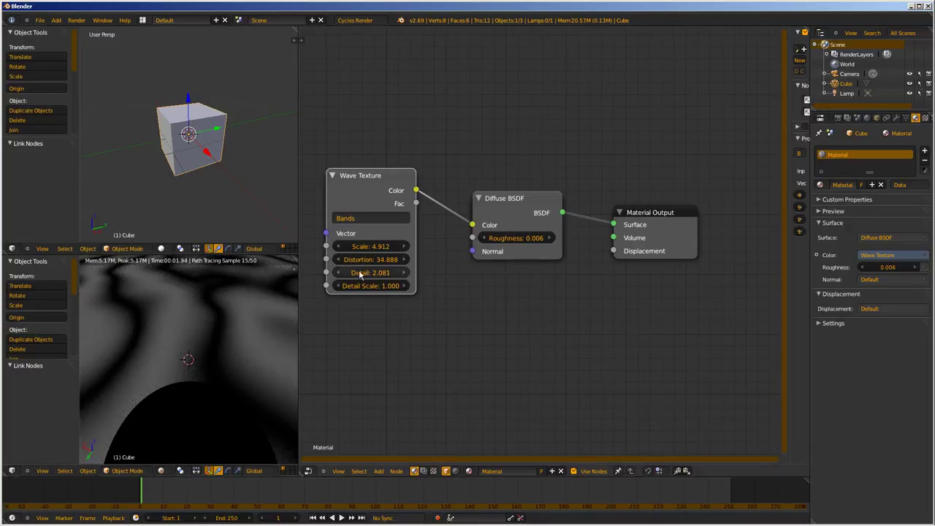
left_click_drag(359, 276, 438, 278)
left_click_drag(564, 288, 444, 294)
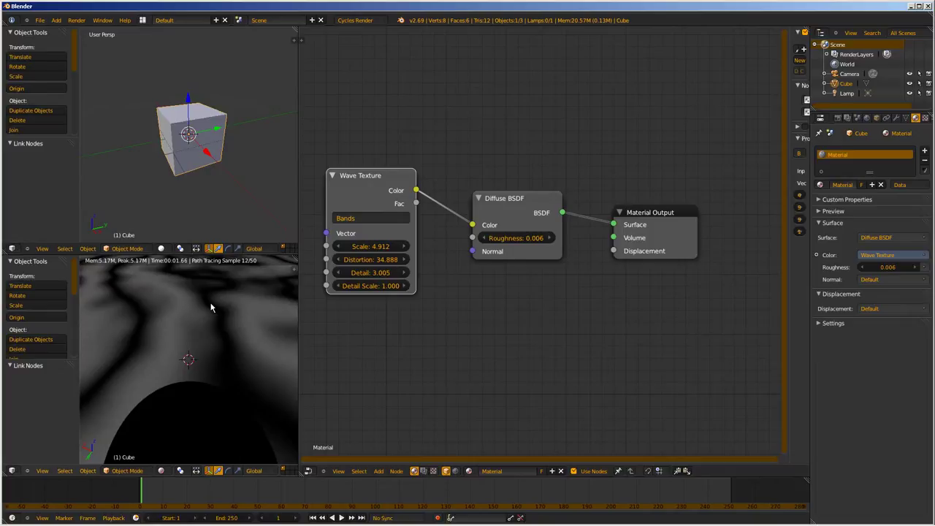
left_click_drag(400, 273, 327, 360)
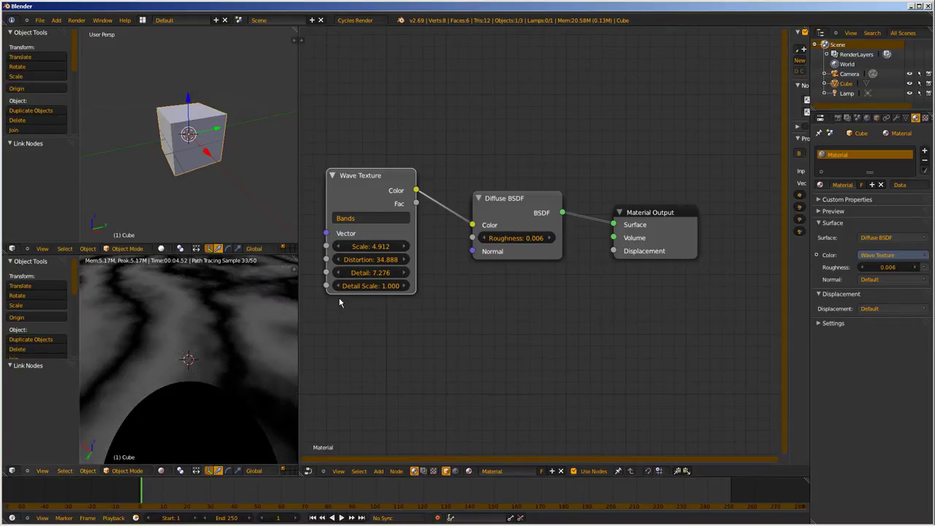
left_click_drag(388, 274, 147, 276)
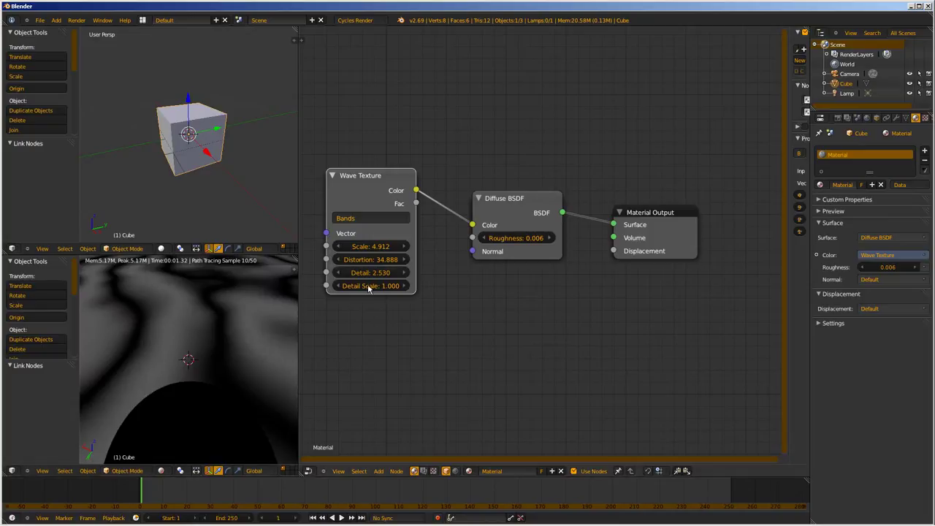
left_click_drag(357, 273, 585, 274)
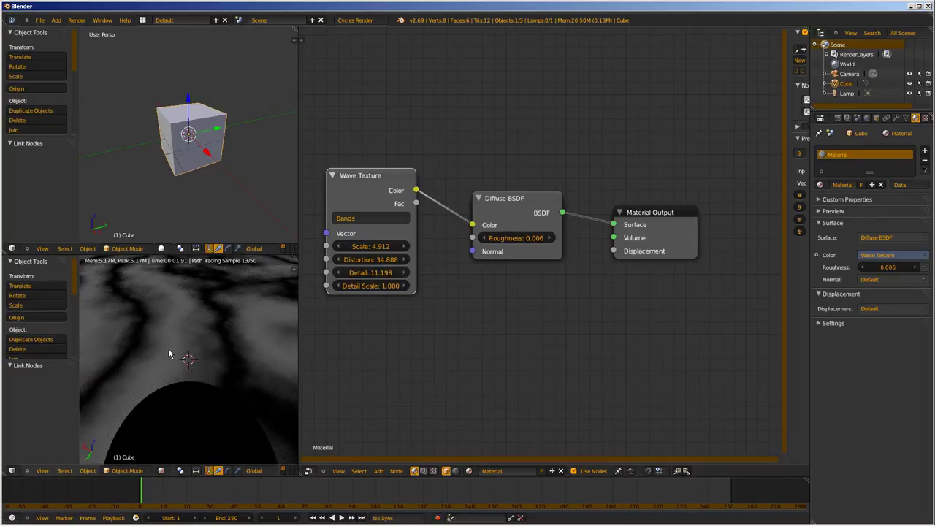
scroll(219, 347, "down", 3)
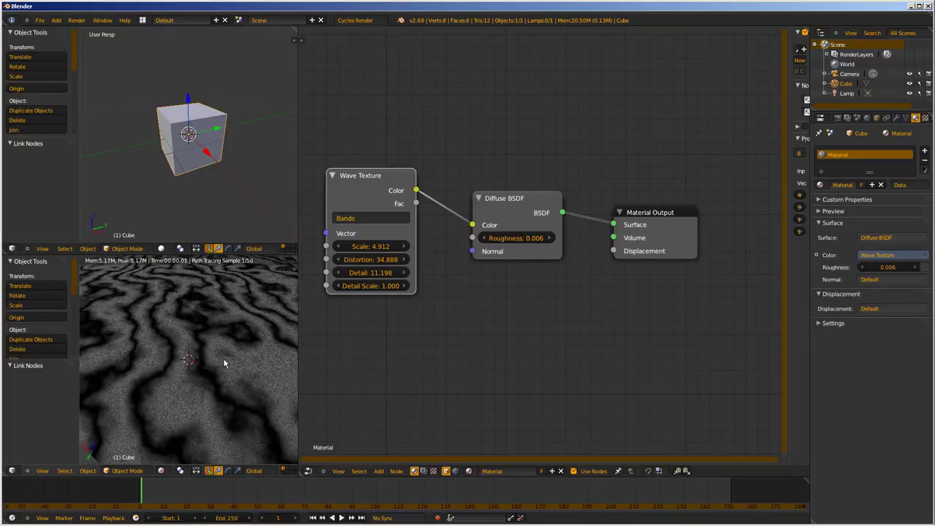
middle_click_drag(222, 354, 270, 361)
scroll(270, 364, "down", 2)
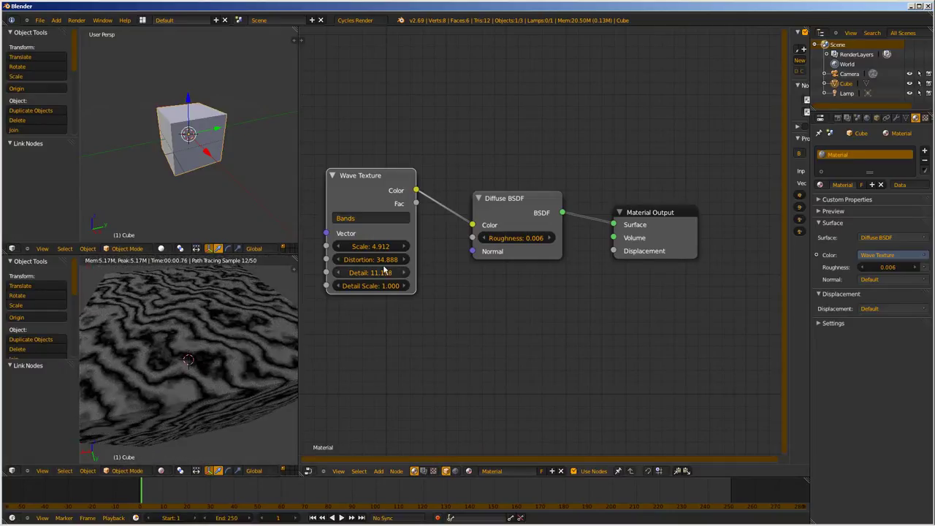
- Set the Wave Texture's Detail to 6.325 and examine the rendered cube from afar and up close
left_click_drag(380, 272, 343, 272)
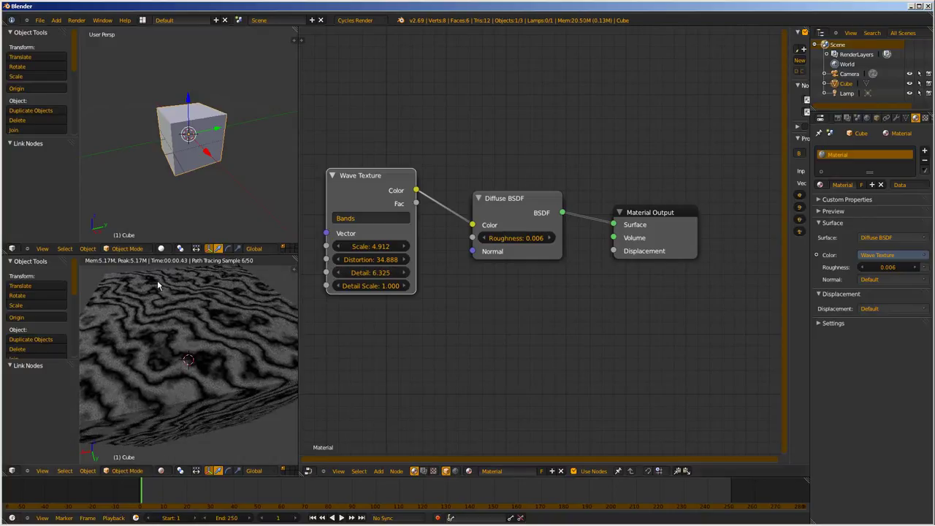
scroll(192, 343, "down", 4)
mouse_move(193, 353)
middle_mouse_down()
mouse_move(241, 340)
mouse_move(161, 337)
mouse_move(216, 333)
mouse_move(222, 321)
mouse_move(225, 337)
mouse_move(200, 345)
middle_mouse_up()
scroll(179, 331, "up", 5)
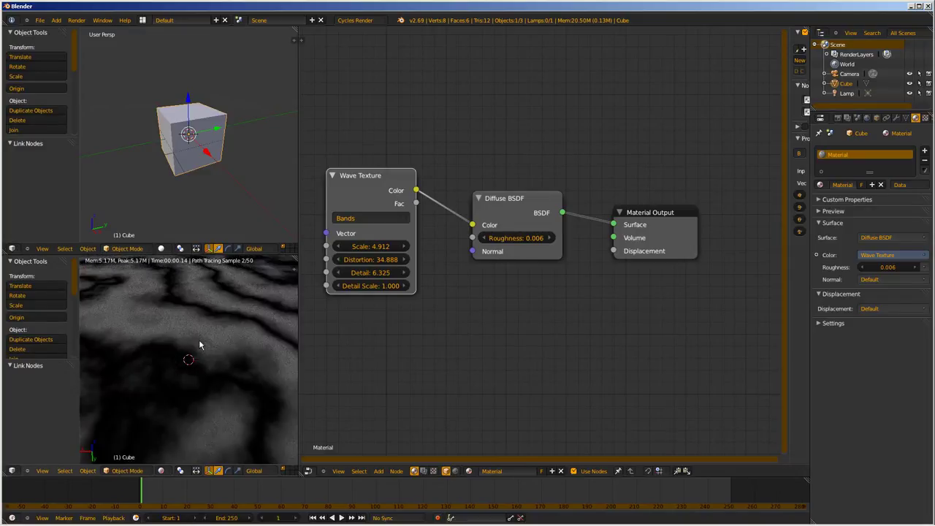
left_click(359, 275)
left_click(426, 298)
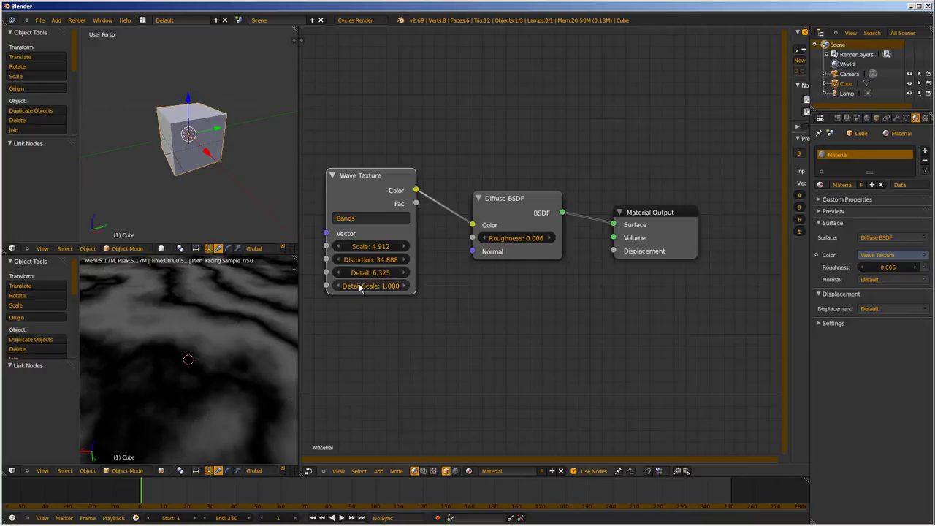
- Set the Wave Texture's Detail Scale to 31.960 and examine the pattern on the rendered cube
left_click_drag(371, 288, 400, 290)
scroll(227, 370, "up", 1)
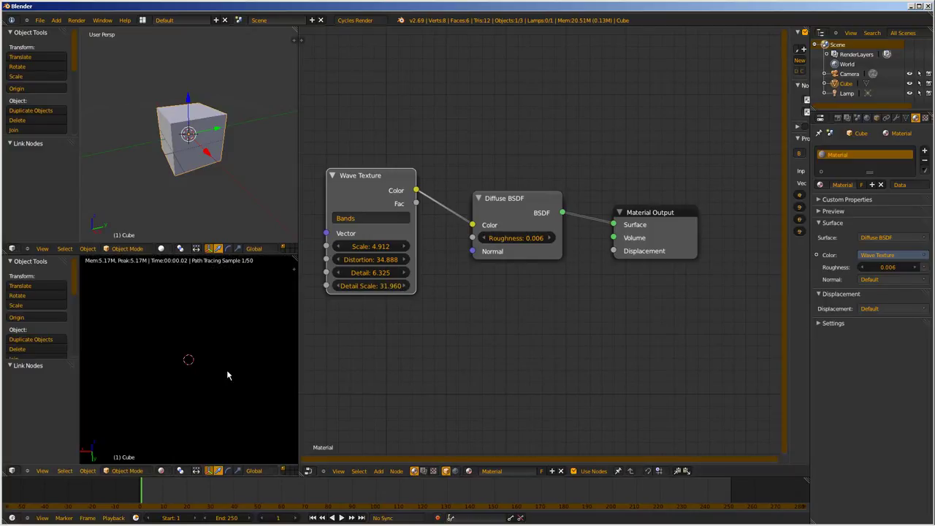
scroll(221, 370, "down", 4)
scroll(216, 380, "up", 5)
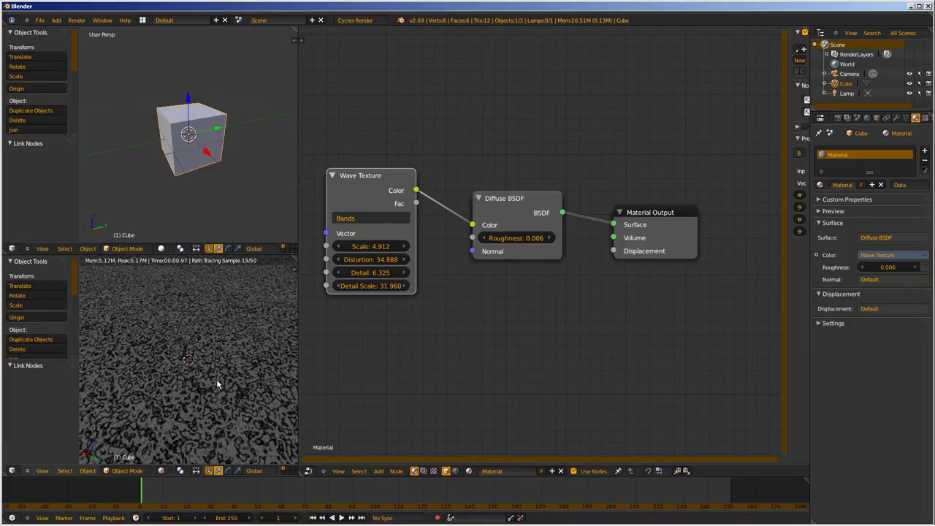
scroll(217, 385, "up", 1)
scroll(204, 384, "down", 1)
- Set the Wave Texture's Detail Scale to 0 and examine the whole rendered cube
left_click_drag(391, 291, 327, 290)
left_click(371, 286)
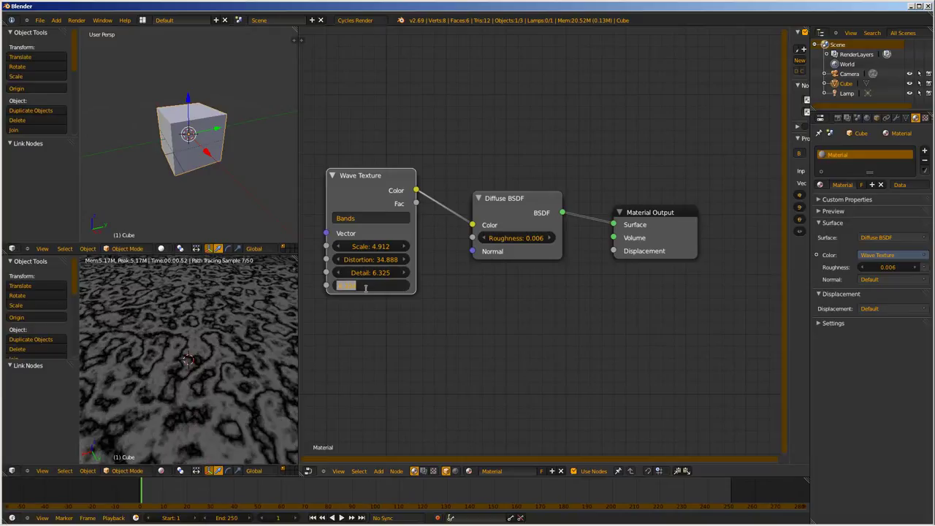
type("0")
key("Return")
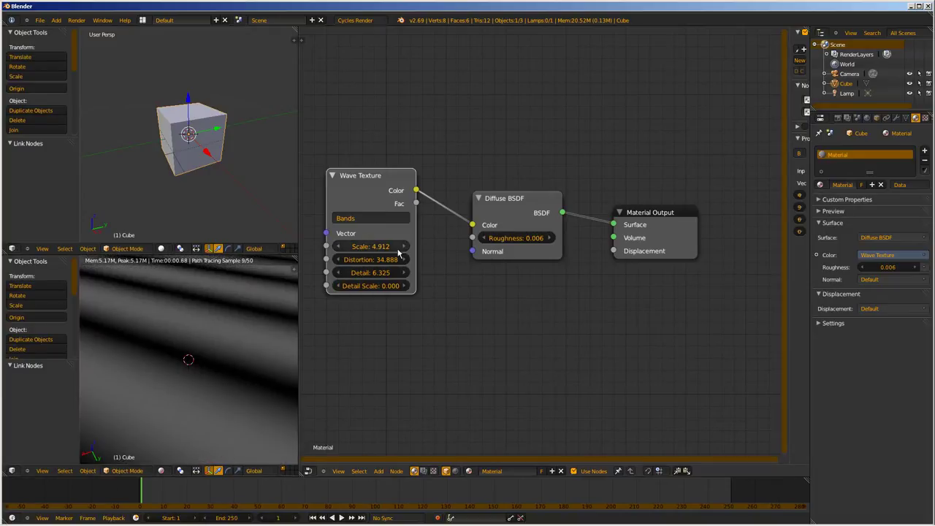
scroll(178, 309, "down", 4)
- Set the Wave Texture's Detail Scale to 1
left_click(386, 286)
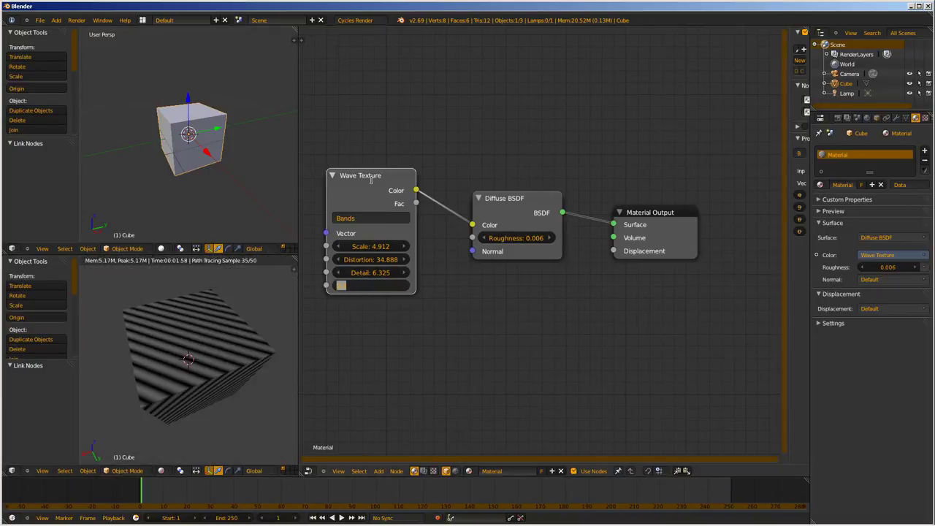
type("1")
key("Return")
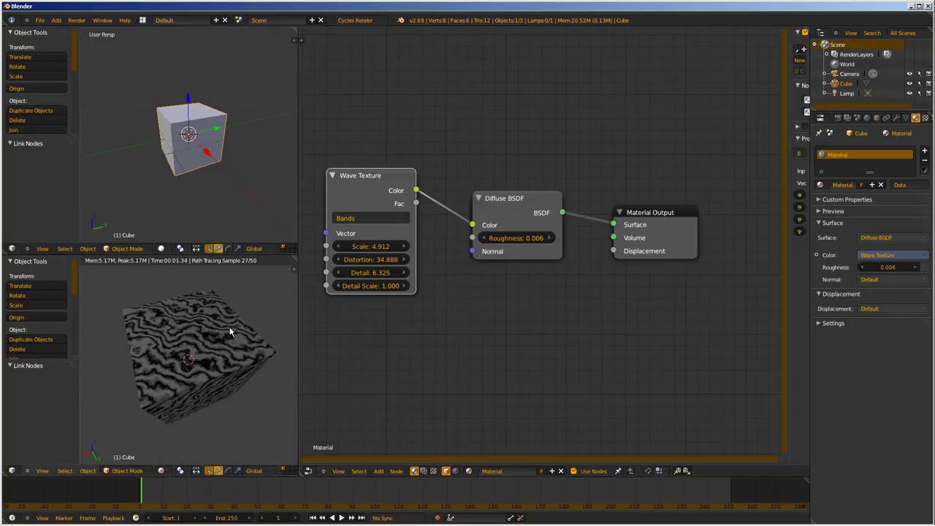
- Replace the Wave Texture with a Voronoi Texture and link its Color output to the Diffuse BSDF's Color input
left_click(380, 192)
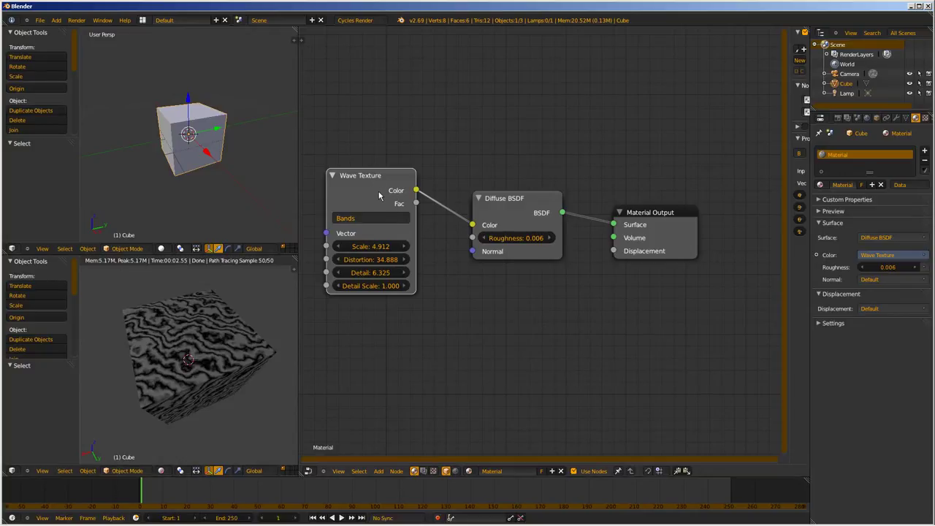
key("x")
key("shift+a")
mouse_move(368, 208)
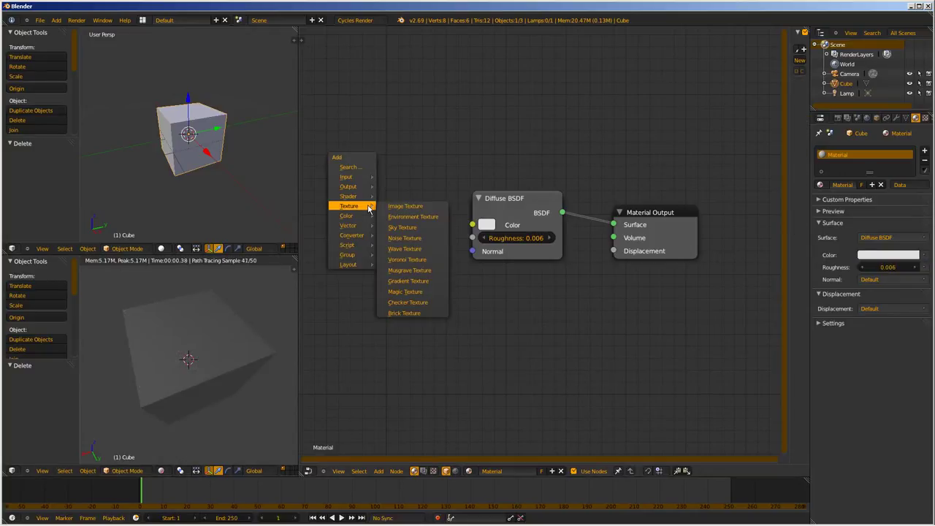
left_click(399, 266)
left_click(428, 223)
left_click(432, 217)
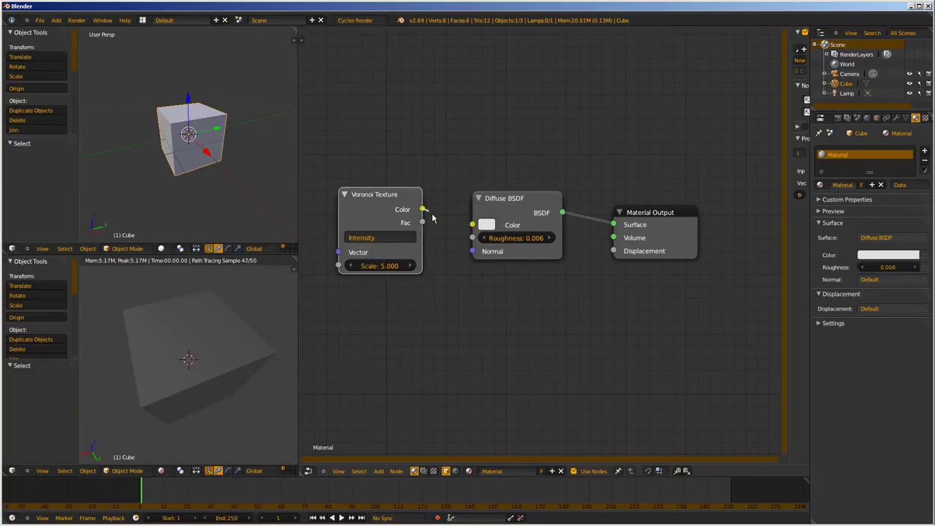
left_click_drag(423, 210, 472, 225)
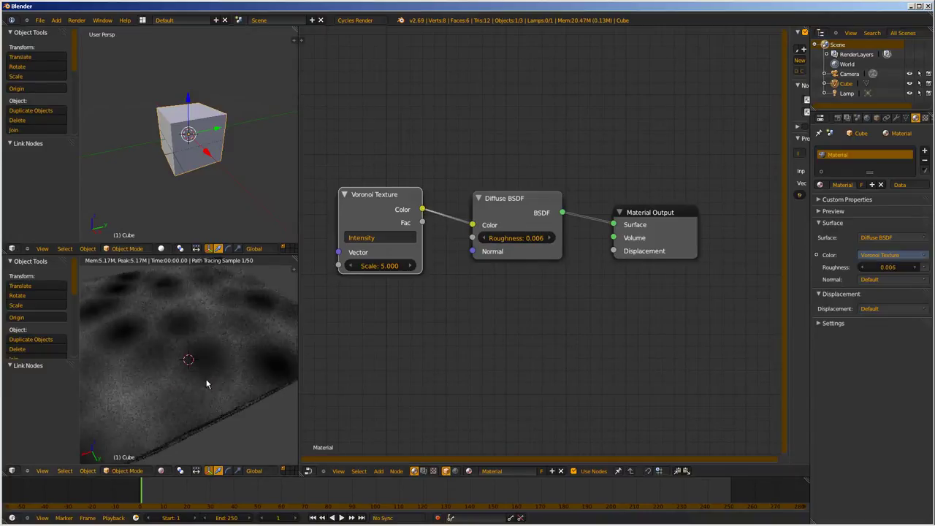
scroll(205, 361, "down", 4)
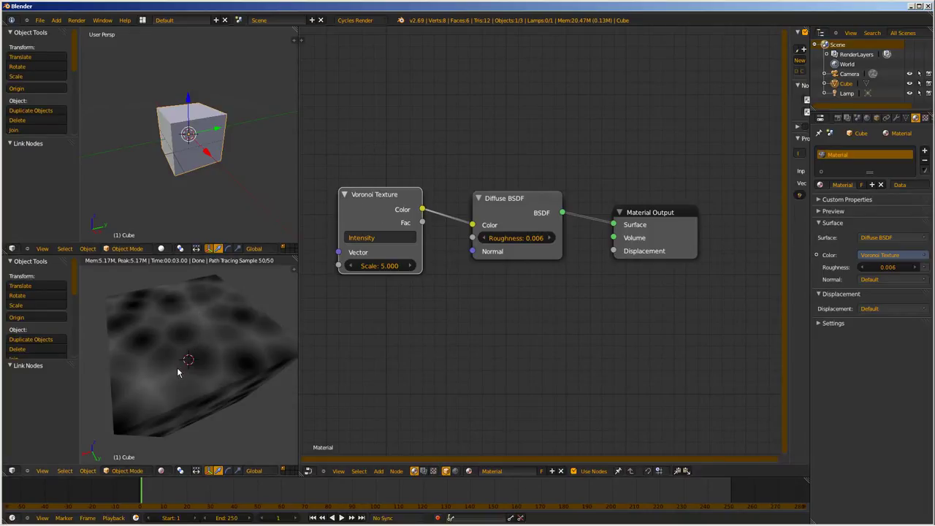
scroll(208, 374, "up", 3)
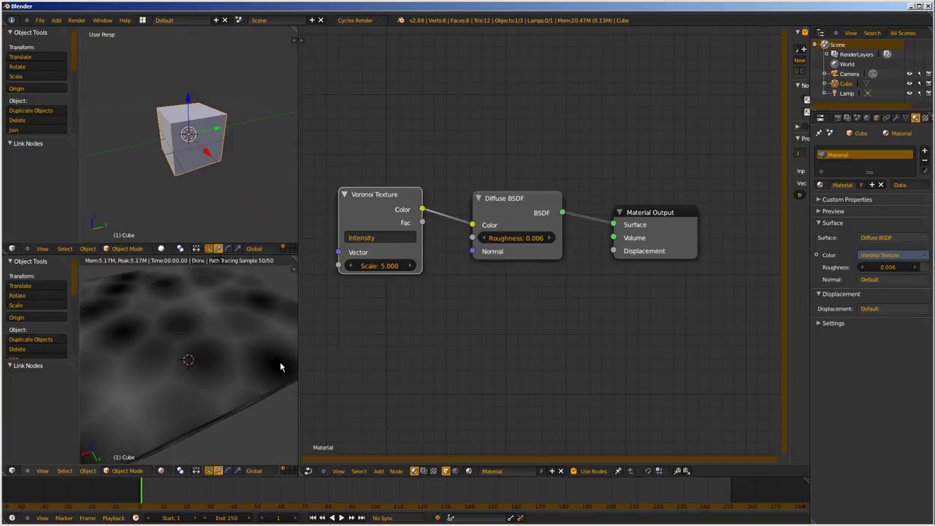
- Switch the Voronoi Texture's coloring to Cells and examine the cell pattern on the rendered cube
left_click(382, 237)
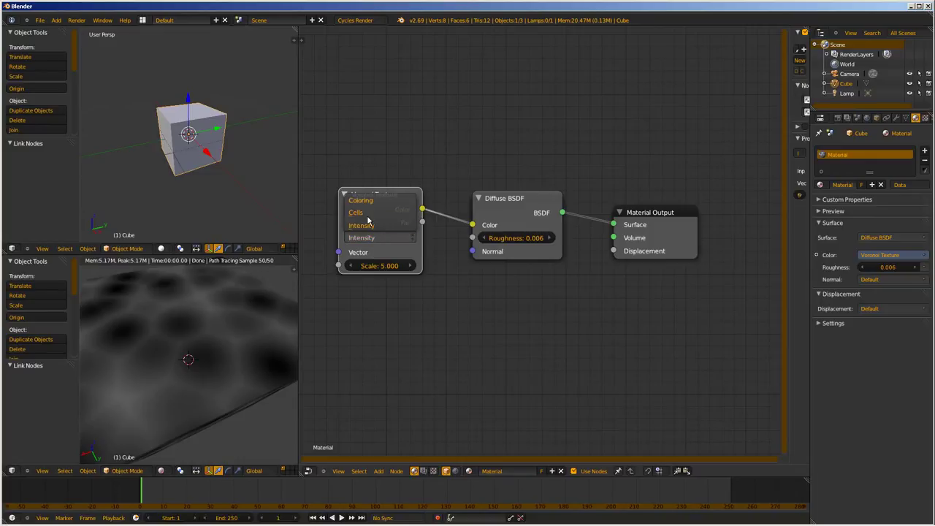
left_click(356, 213)
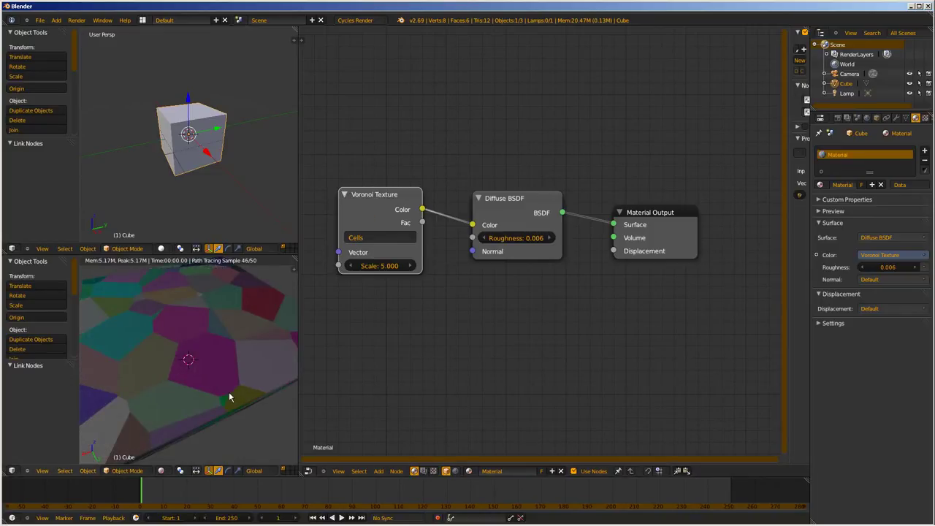
middle_click_drag(188, 358, 296, 359)
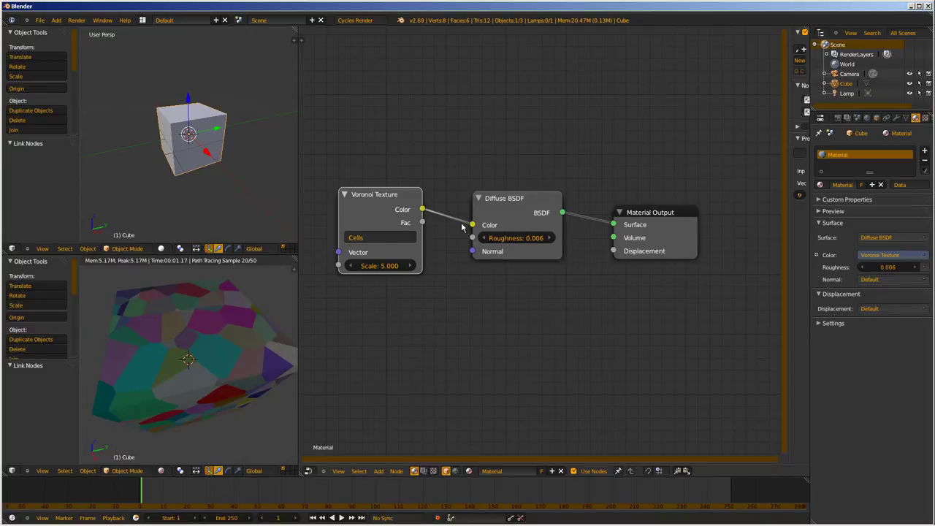
- Compare the Voronoi Color output linked to the Diffuse BSDF's Roughness and Normal inputs, leaving it linked to Normal
left_click_drag(473, 225, 472, 240)
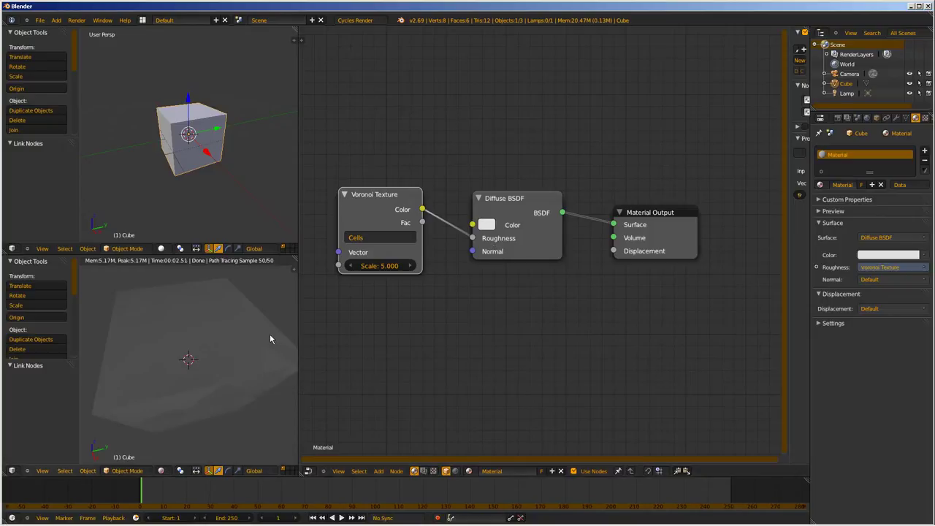
middle_click_drag(195, 402, 211, 358)
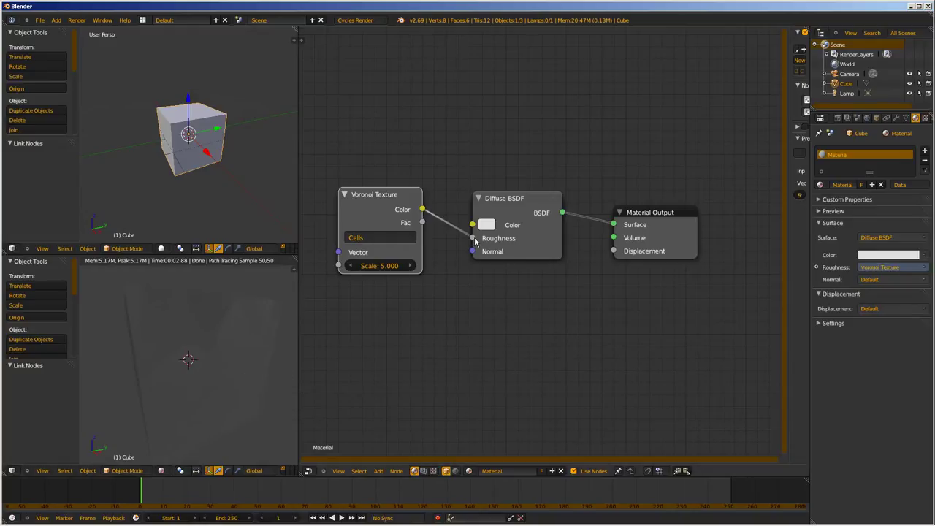
left_click_drag(474, 239, 474, 255)
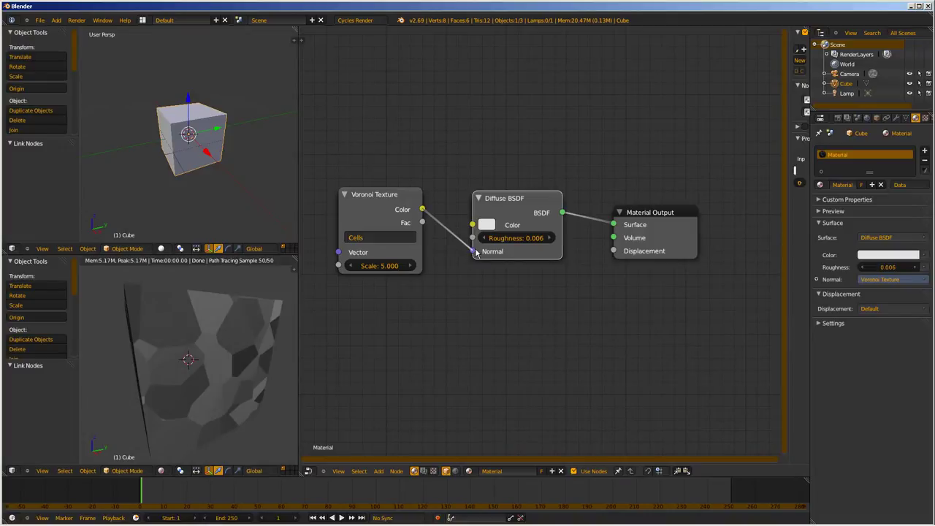
middle_click_drag(182, 328, 229, 388)
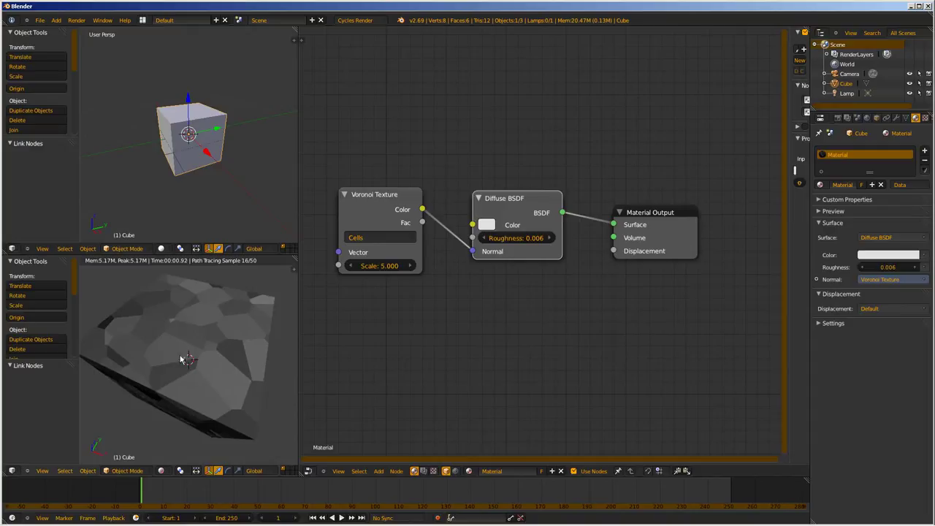
middle_click_drag(187, 351, 274, 358)
mouse_move(474, 254)
left_mouse_down()
mouse_move(474, 226)
mouse_move(473, 238)
left_mouse_up()
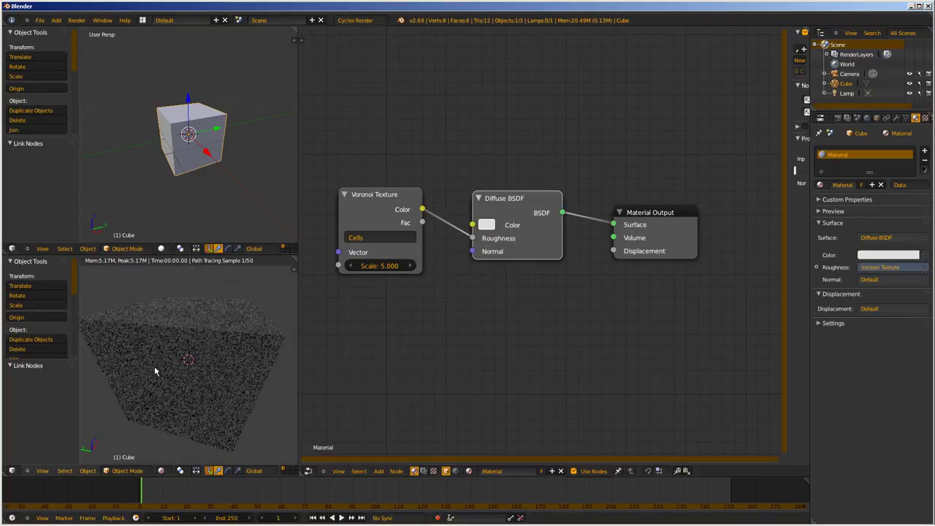
left_click_drag(473, 239, 473, 251)
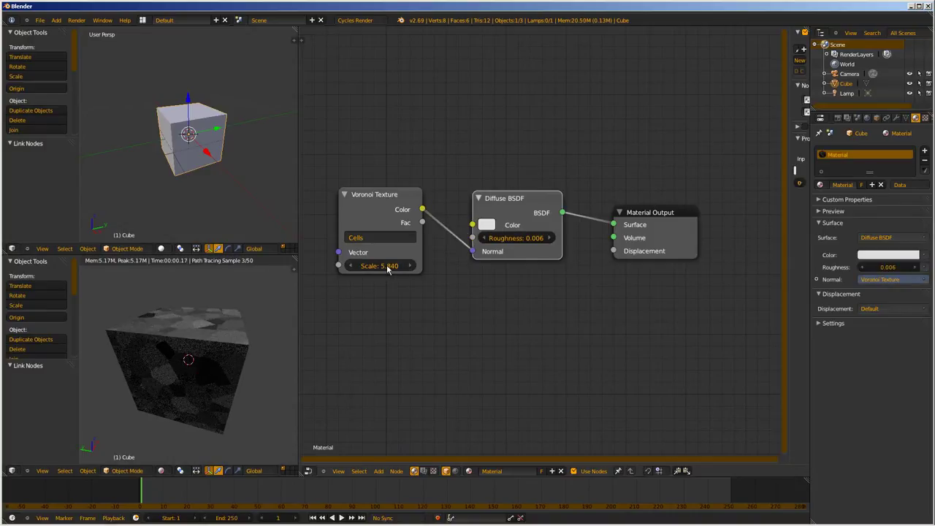
- Try a Voronoi Texture Scale of 33.536, examine the cells up close, and set the Scale to 8.800
left_click_drag(388, 267, 436, 263)
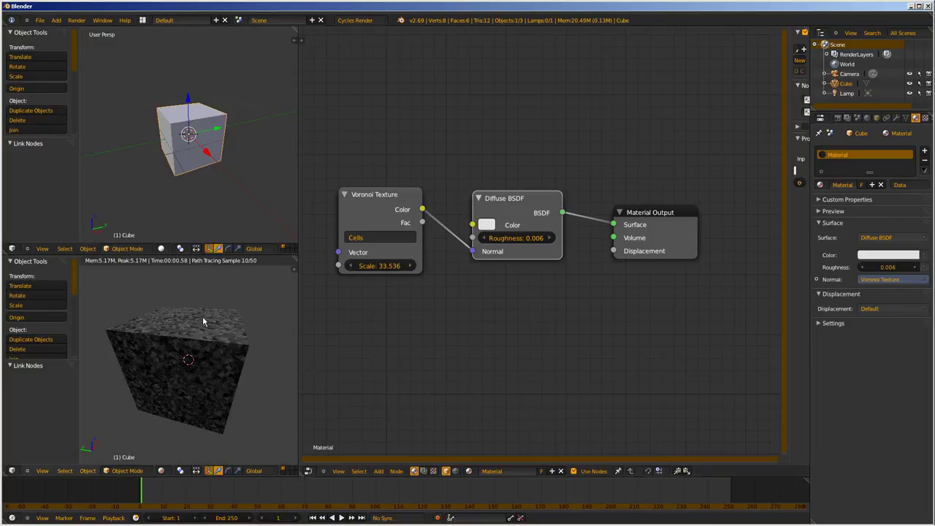
scroll(223, 322, "up", 5)
middle_click_drag(223, 321, 166, 382)
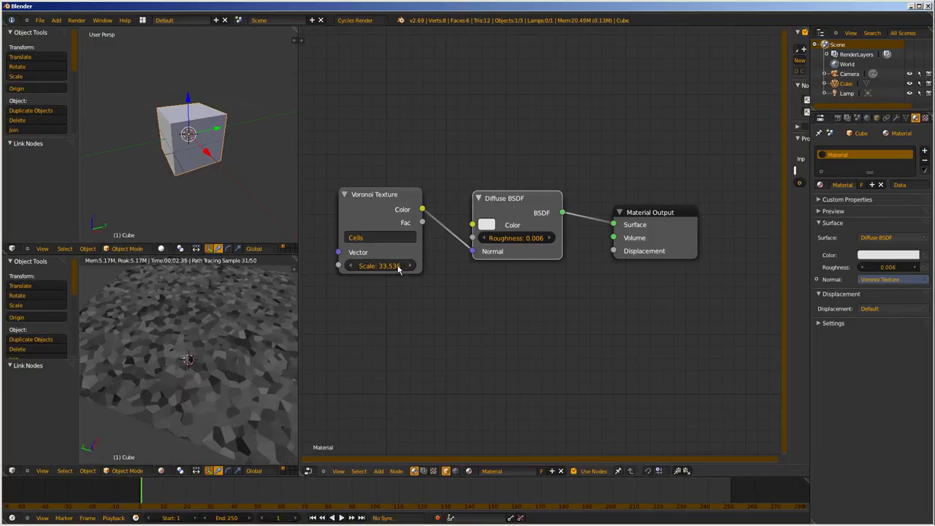
left_click_drag(398, 269, 341, 271)
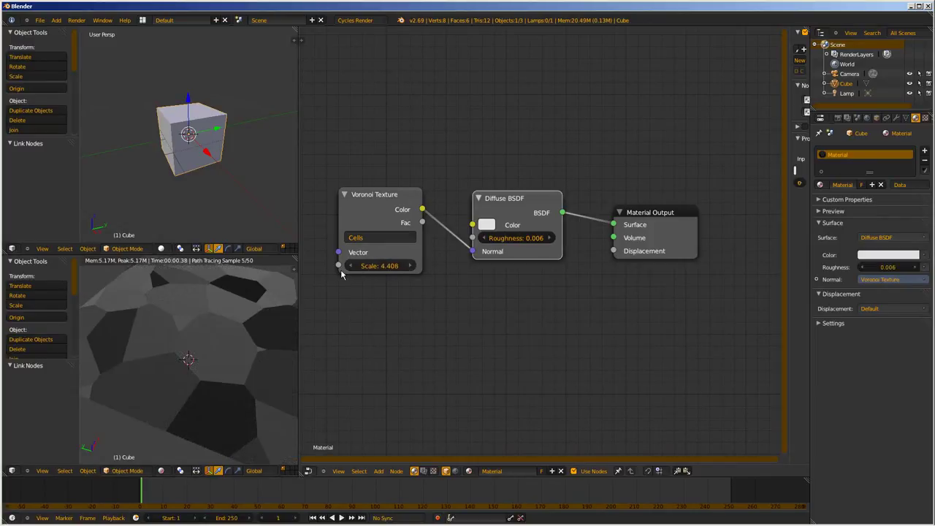
right_click(359, 208)
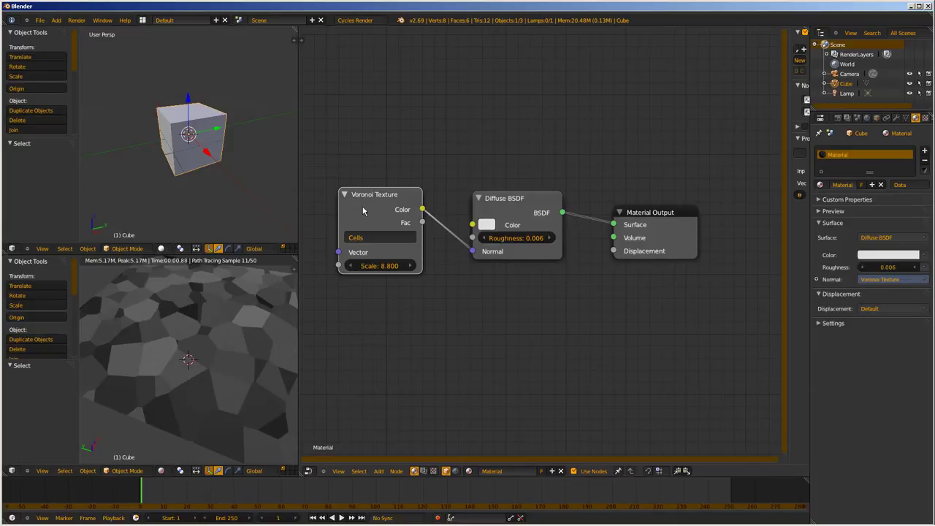
- Replace the Voronoi Texture with a Musgrave Texture and link its Color output to the Diffuse BSDF's Color input
key("x")
key("shift+a")
mouse_move(356, 218)
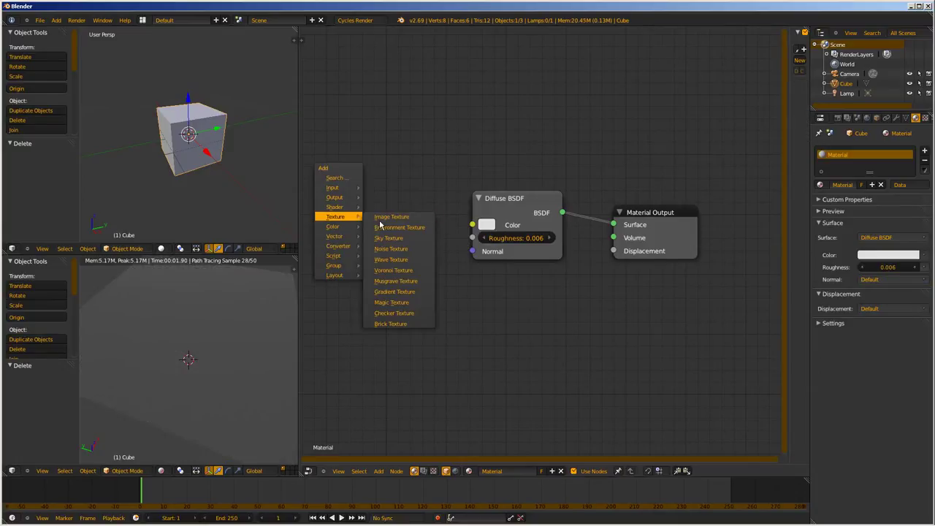
left_click(390, 280)
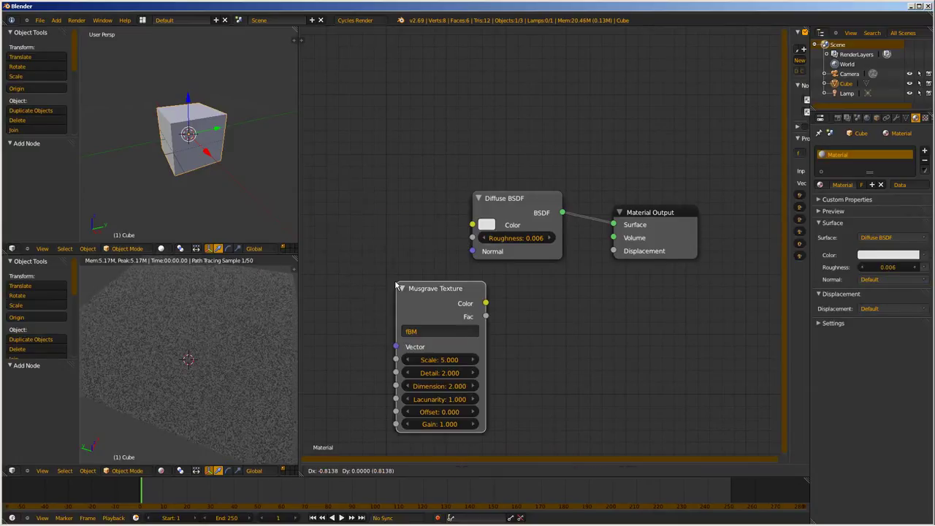
left_click(337, 178)
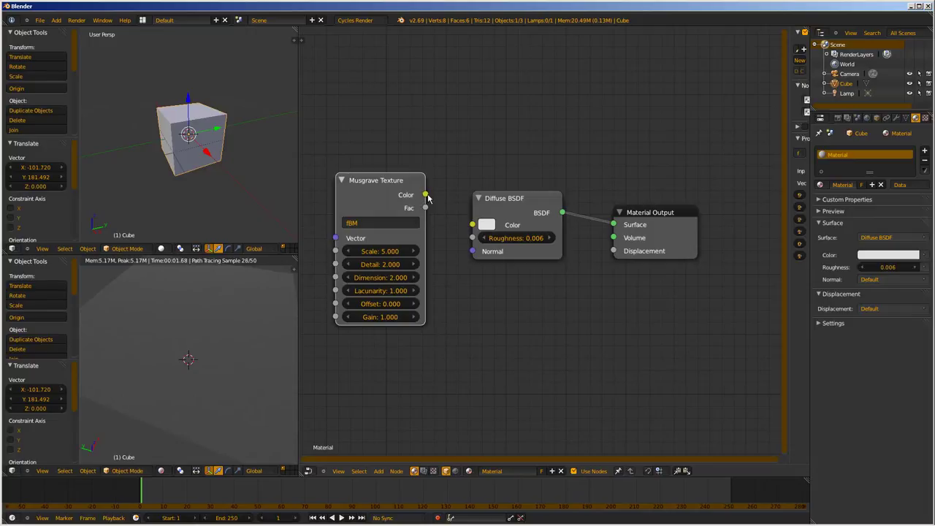
left_click_drag(426, 195, 473, 224)
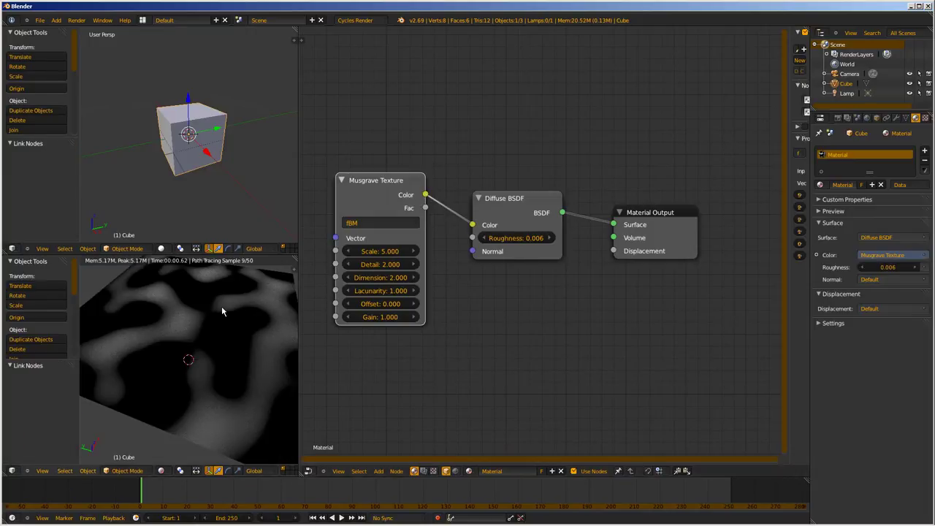
- Set the Musgrave Texture's Scale to 7.064 and examine the pattern up close on the rendered cube
scroll(223, 312, "down", 4)
middle_click_drag(223, 312, 165, 377)
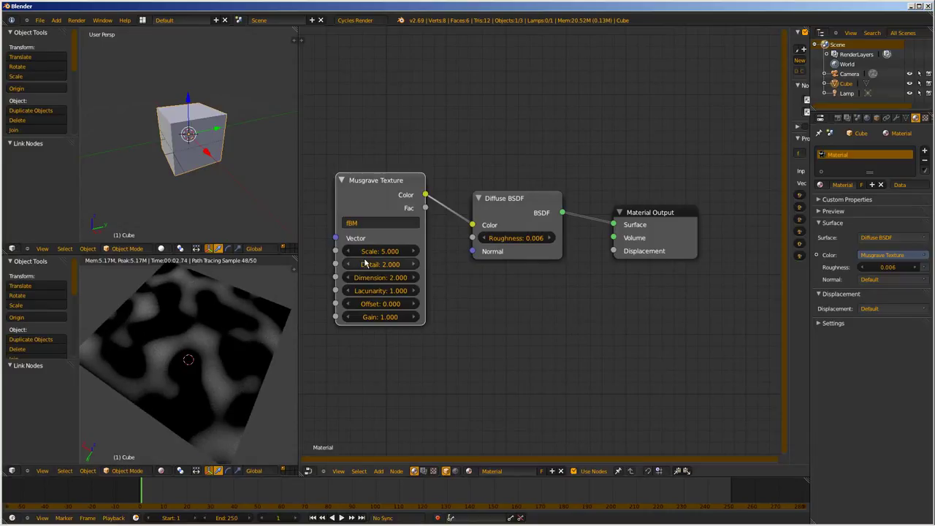
mouse_move(367, 253)
left_mouse_down()
mouse_move(402, 254)
mouse_move(368, 254)
mouse_move(384, 270)
mouse_move(363, 266)
mouse_move(377, 251)
left_mouse_up()
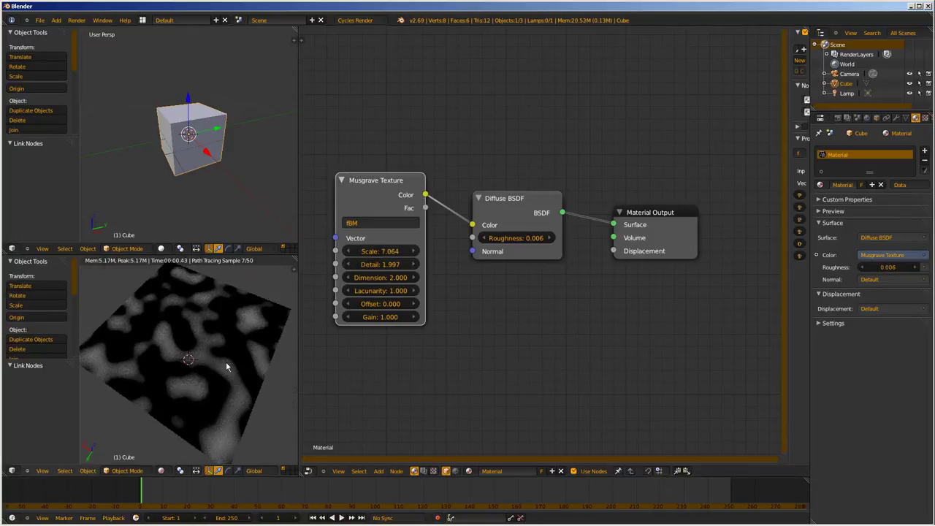
scroll(187, 360, "up", 3)
scroll(189, 358, "up", 4)
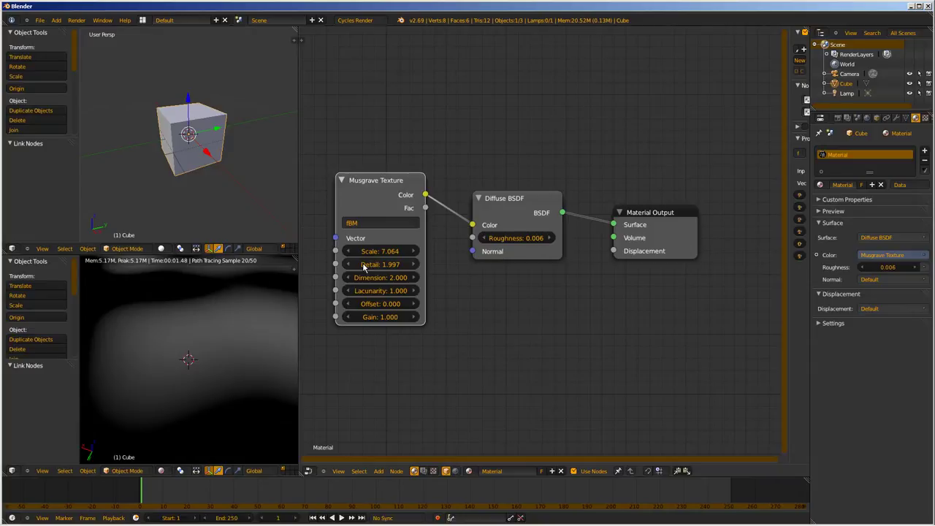
- Try a Musgrave Detail of 11.509 and examine the rendered pattern from near and far
left_click_drag(364, 266, 681, 277)
left_click_drag(391, 264, 181, 306)
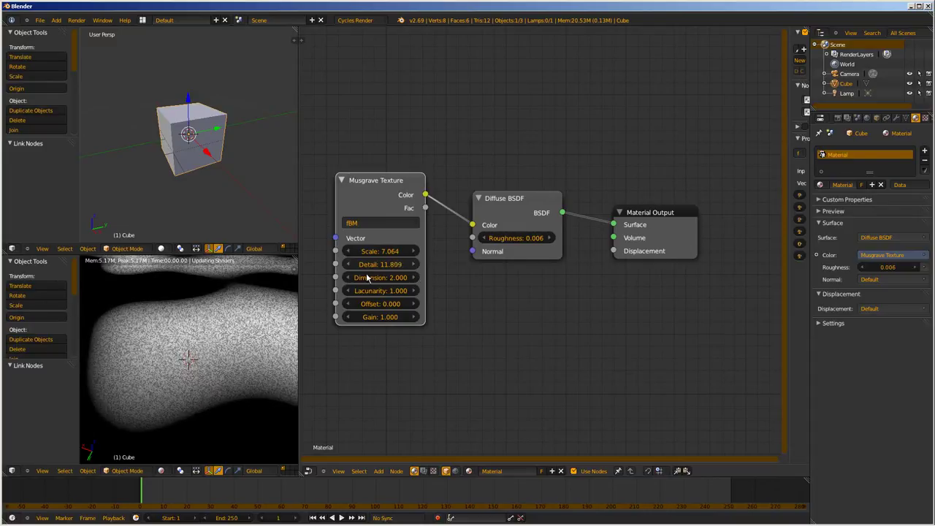
scroll(187, 345, "down", 3)
scroll(187, 345, "up", 1)
scroll(187, 345, "up", 3)
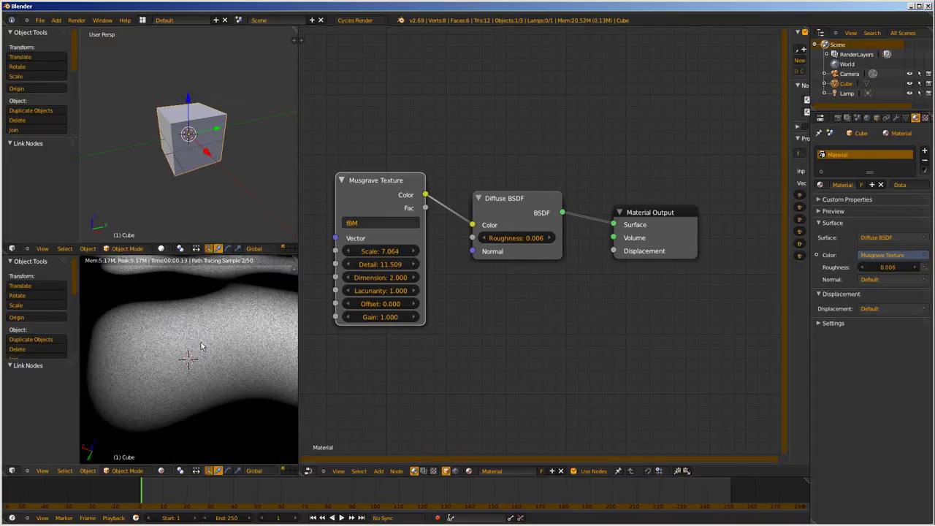
scroll(183, 347, "down", 2)
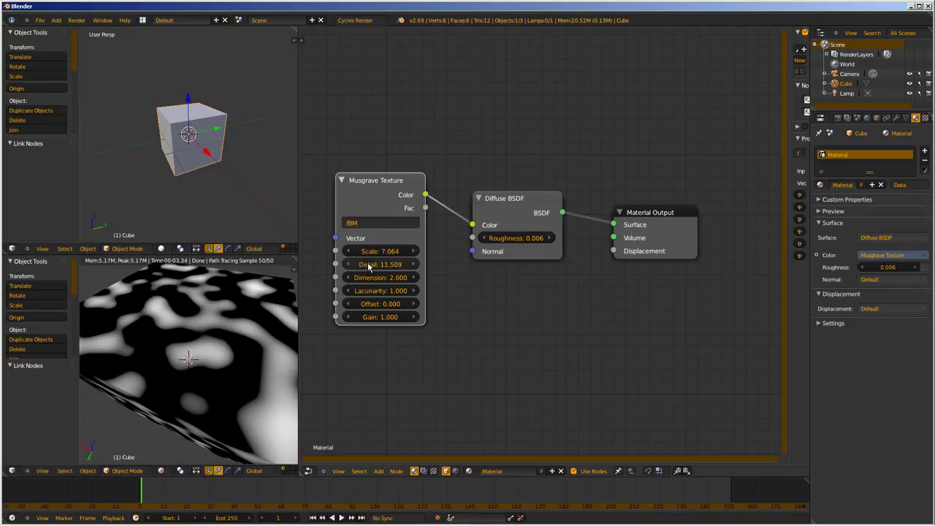
- Compare Musgrave Detail values of 11.841 and 0.615 on the rendered cube, and set the Detail to 10.922
left_click_drag(358, 268, 411, 268)
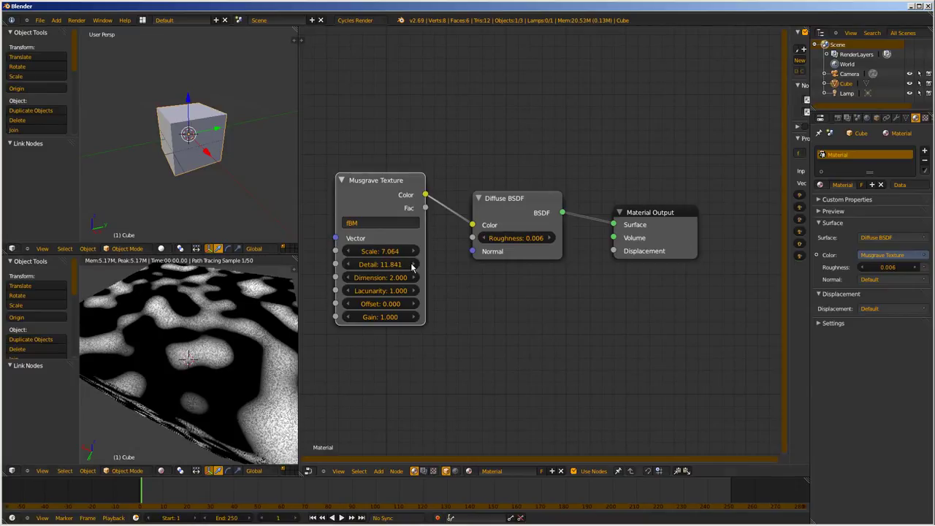
scroll(188, 359, "up", 5)
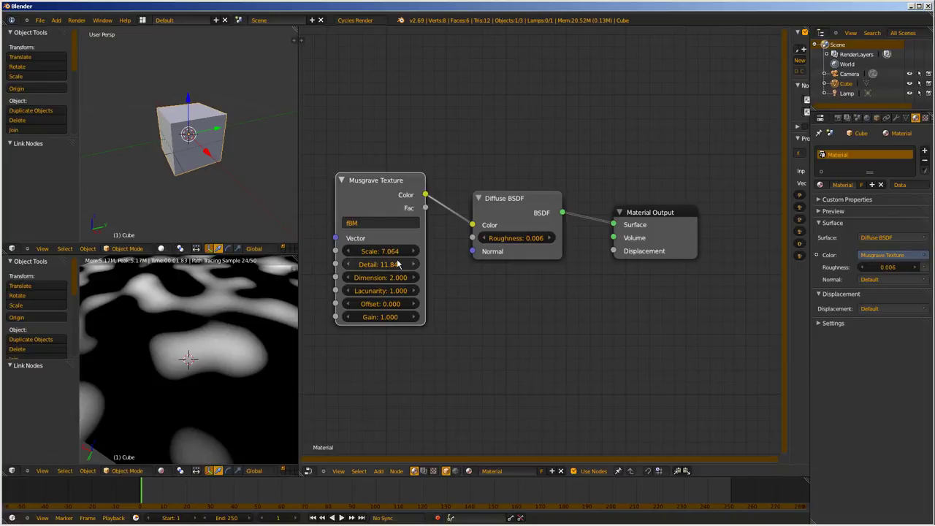
left_click_drag(398, 264, 37, 281)
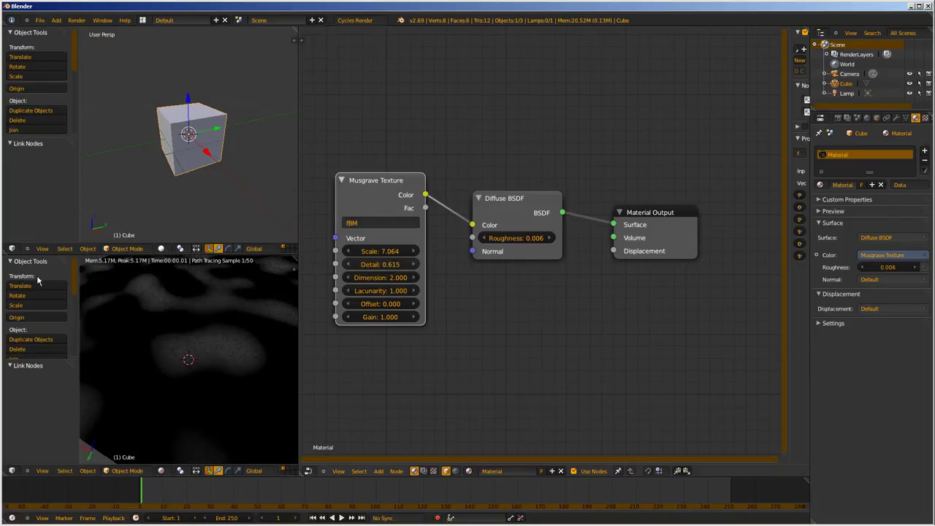
left_click_drag(369, 267, 658, 255)
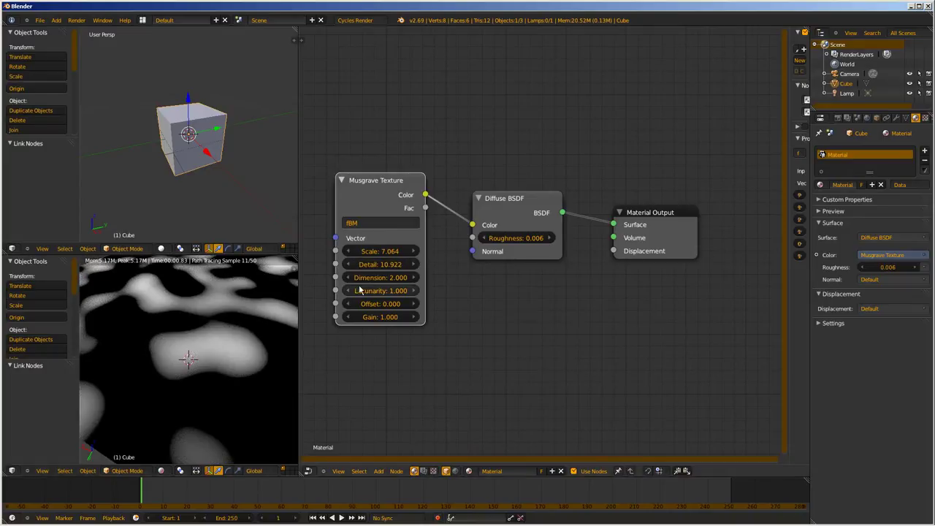
- Set the Musgrave Texture's Dimension to 8.348 and its Lacunarity to 0.5
mouse_move(365, 285)
left_mouse_down()
mouse_move(457, 276)
mouse_move(369, 280)
mouse_move(358, 313)
mouse_move(402, 290)
mouse_move(383, 290)
mouse_move(438, 289)
mouse_move(362, 293)
left_mouse_up()
scroll(358, 313, "down", 1)
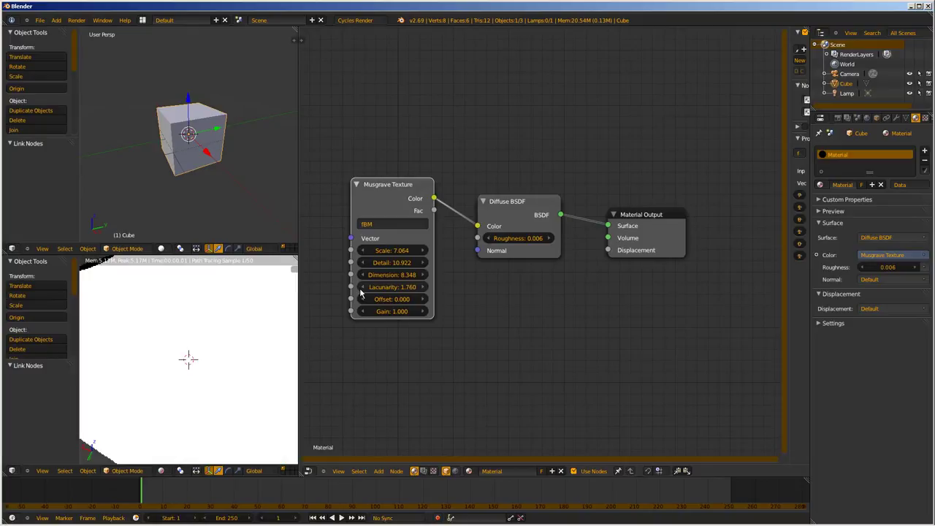
left_click(381, 287)
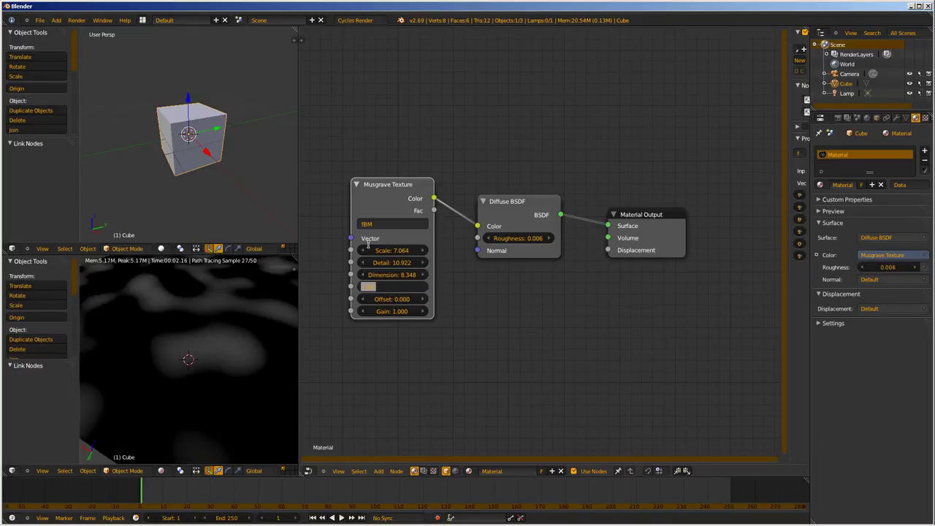
type("0.5")
key("Return")
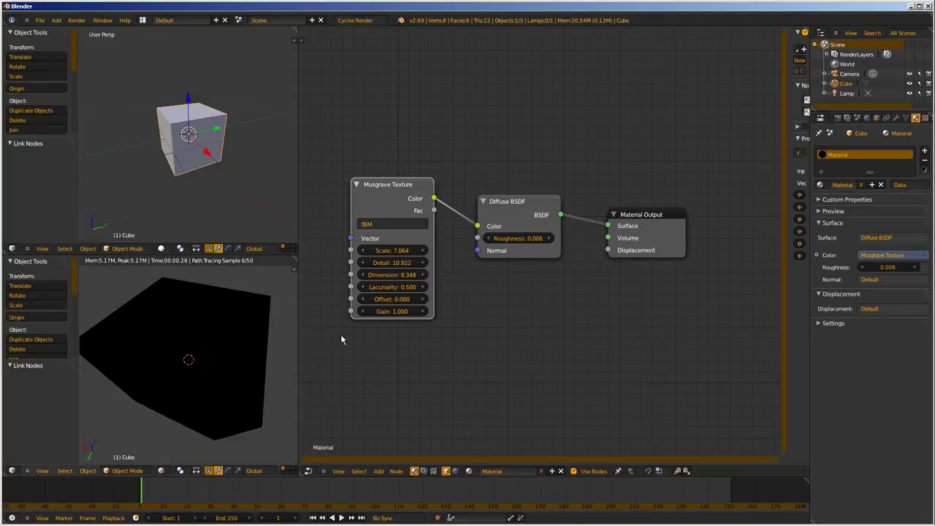
- Try a Musgrave Lacunarity of 0.6 and raise it to 1.000
left_click(407, 287)
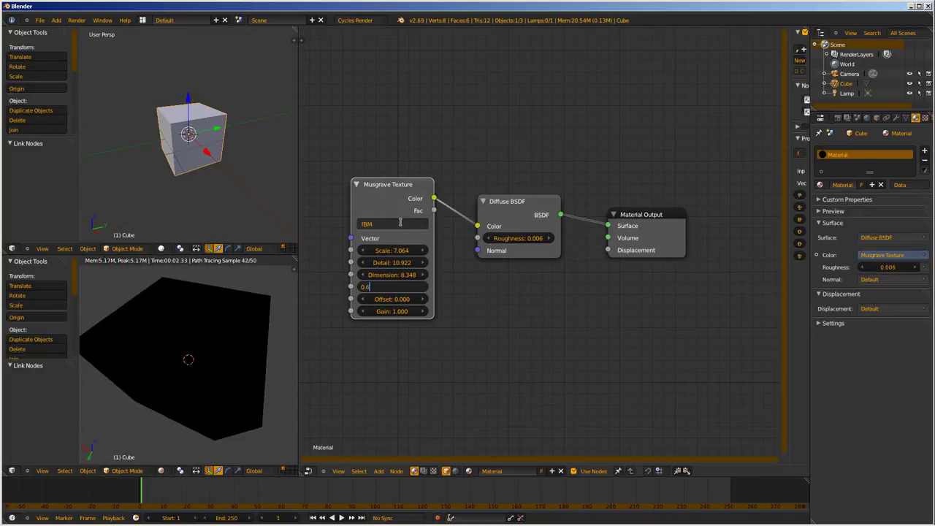
key("Return")
left_click(424, 287)
left_click(424, 287)
left_click(424, 287)
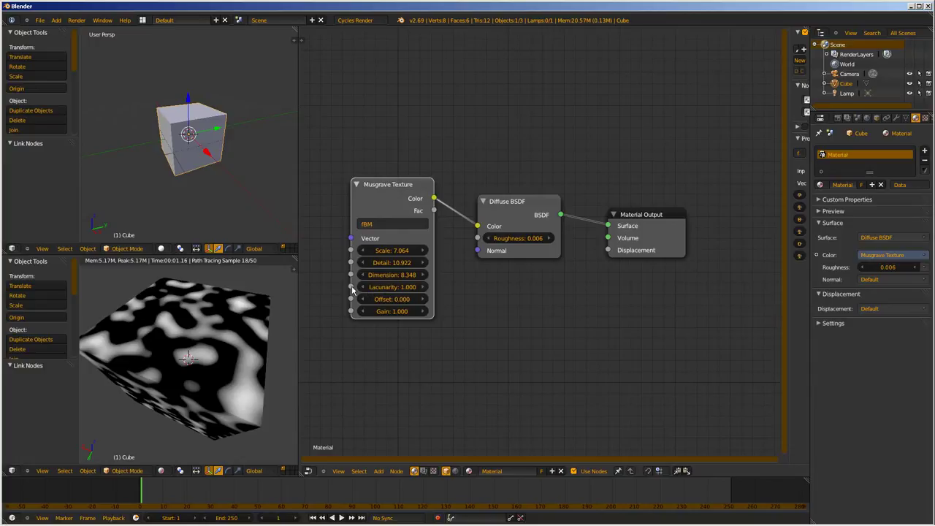
- Lower the Lacunarity stepwise through 0.800 and 0.700 to compare the patterns, and raise it back to 1.000
left_click(362, 288)
left_click(363, 288)
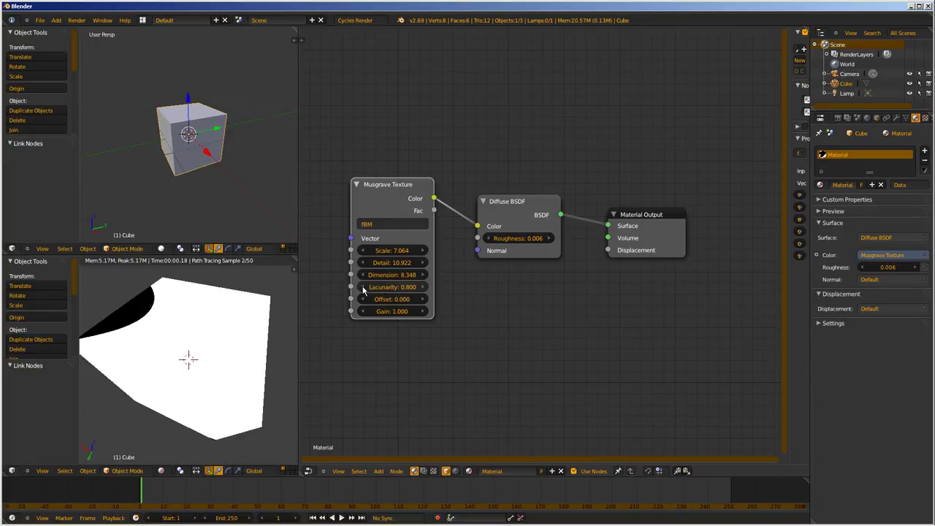
left_click(362, 288)
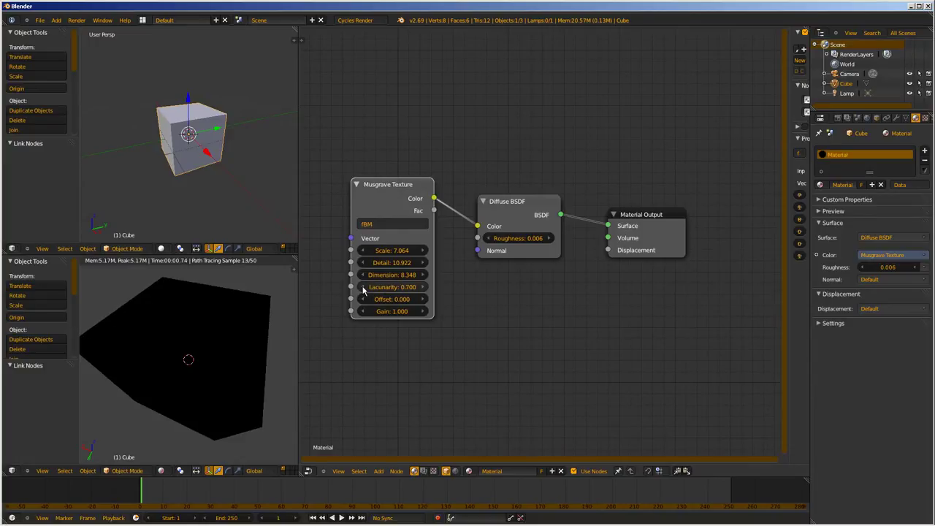
left_click(362, 288)
left_click(422, 287)
left_click(422, 287)
left_click(422, 287)
left_click(422, 287)
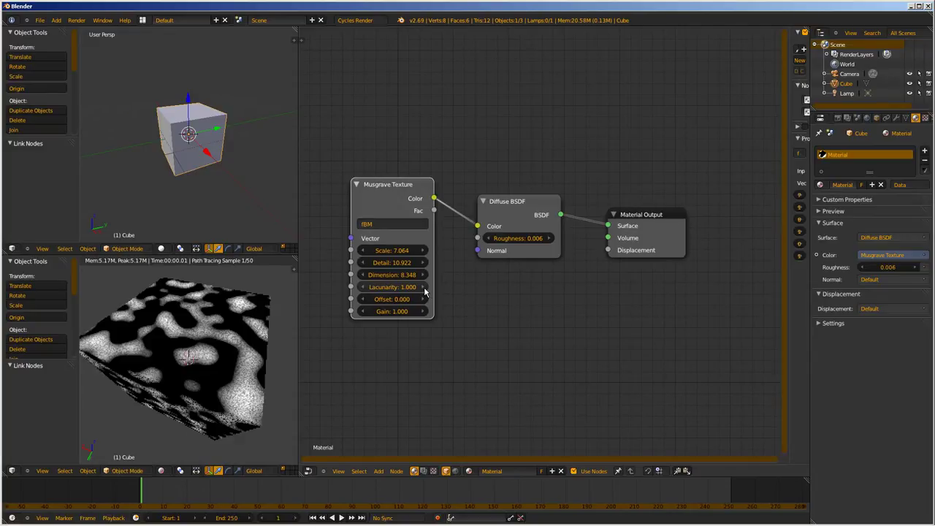
- Compare Lacunarity values of 1.100, 0.900, 0.800 and 0.700 from several sides of the rendered cube, and return to 1.000
left_click(422, 288)
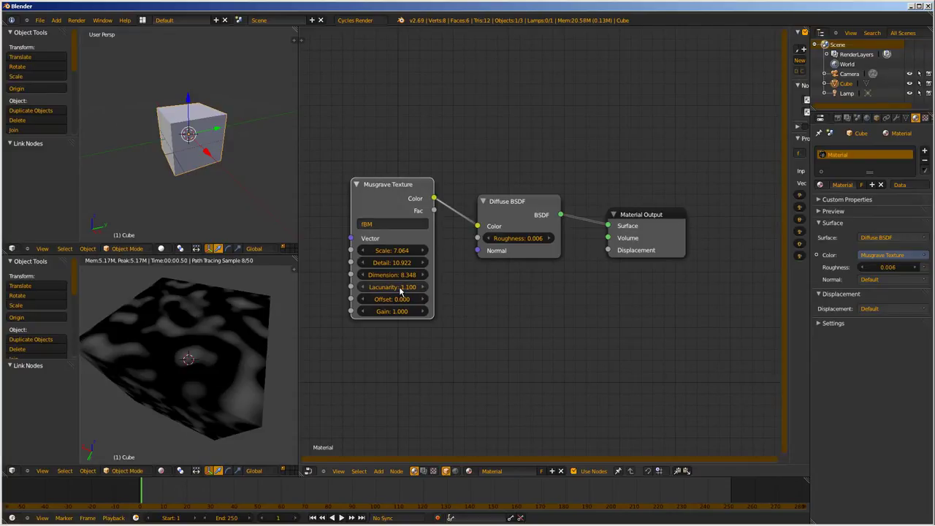
left_click(361, 287)
left_click(361, 287)
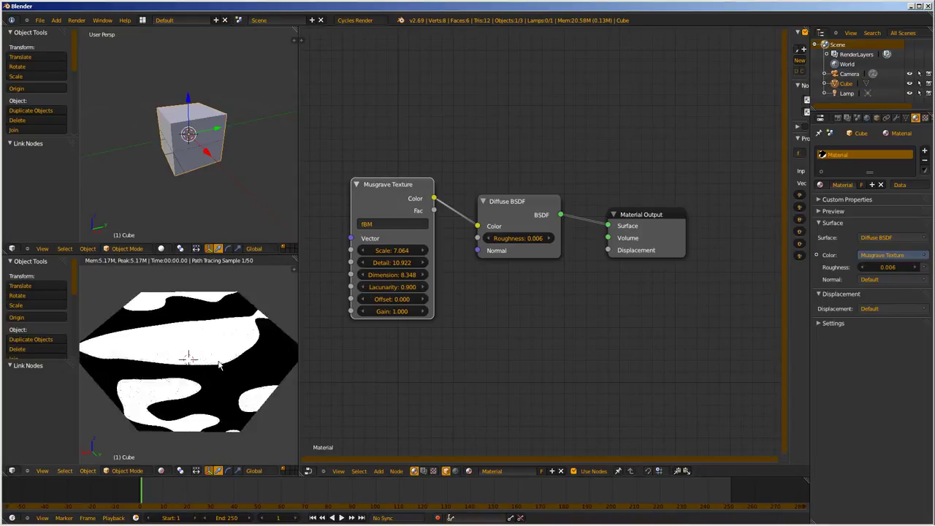
middle_click_drag(219, 366, 204, 431)
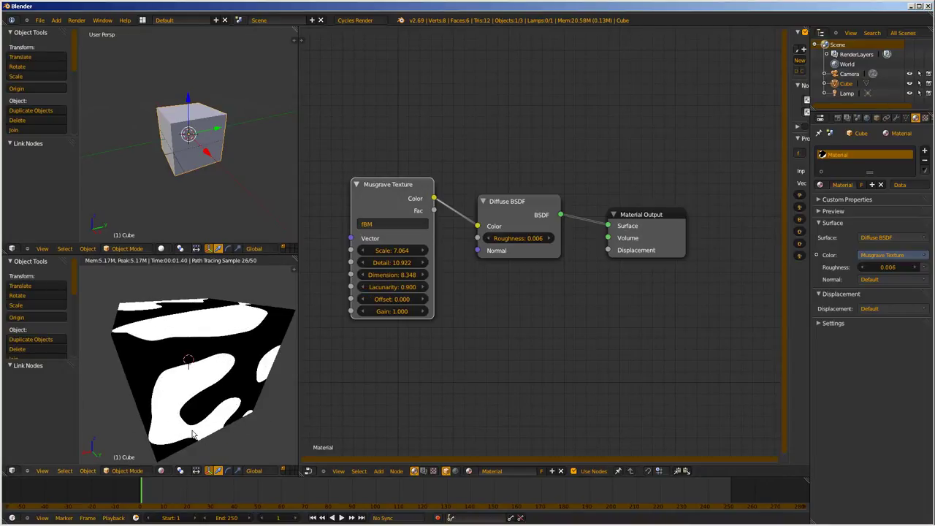
left_click(361, 287)
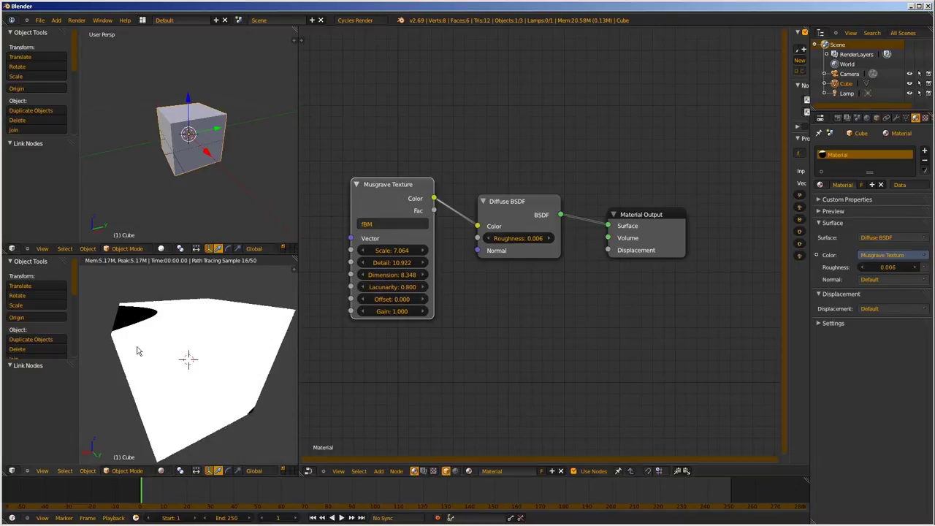
mouse_move(198, 350)
middle_mouse_down()
mouse_move(157, 348)
mouse_move(241, 315)
mouse_move(178, 358)
mouse_move(187, 355)
middle_mouse_up()
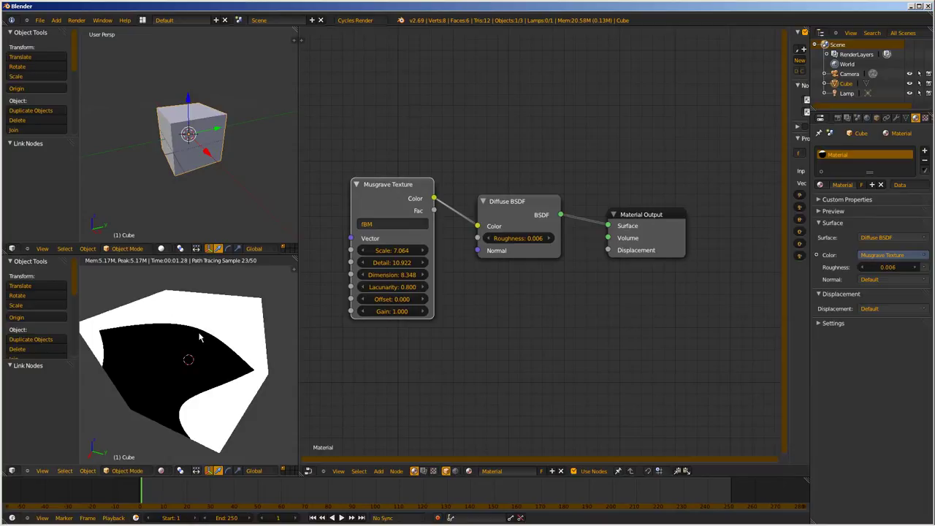
left_click(362, 288)
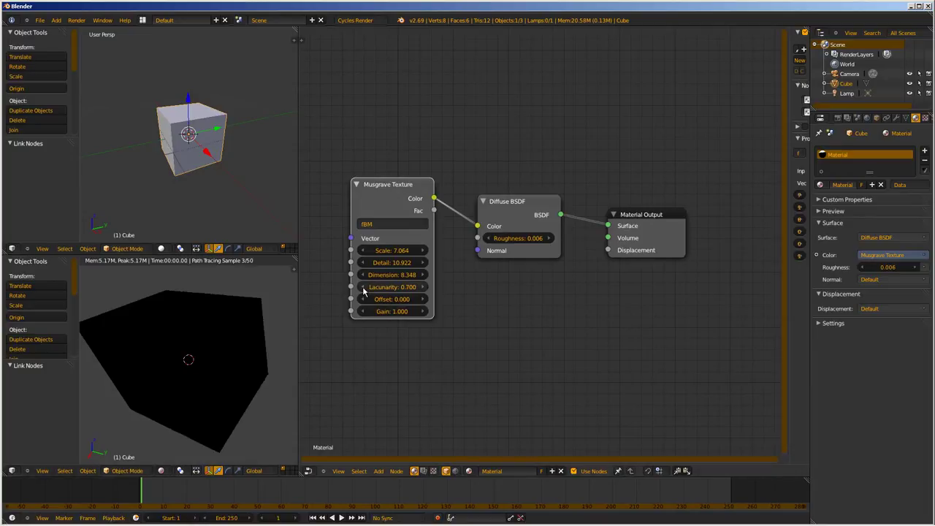
left_click(422, 290)
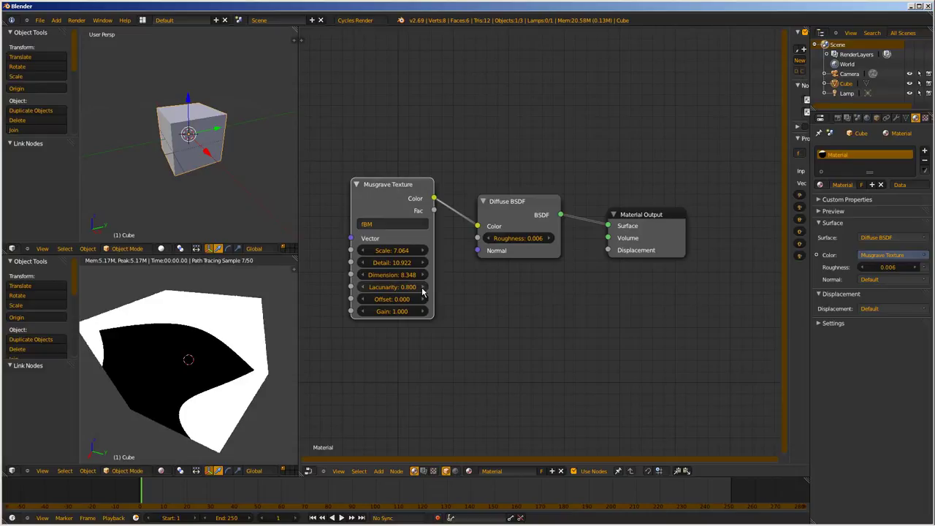
left_click(423, 288)
left_click(423, 288)
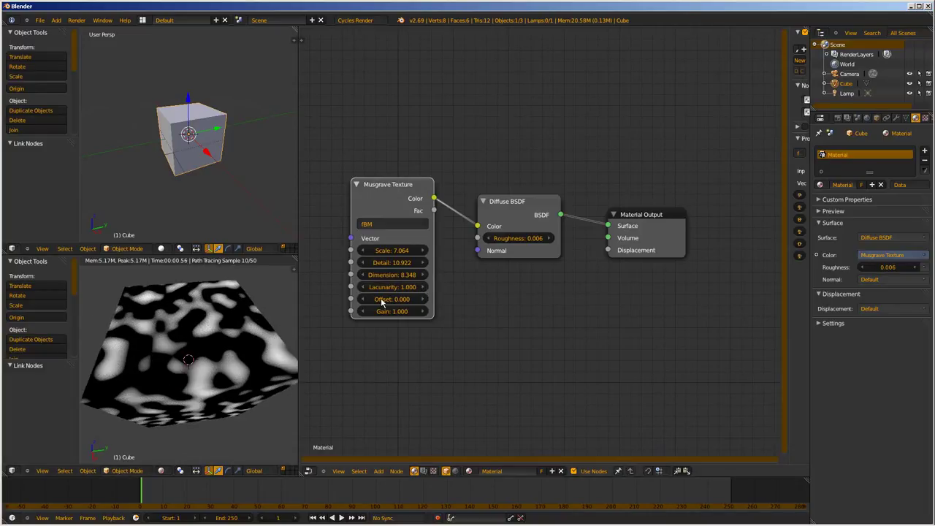
- Try higher Lacunarity values of 1.300, 1.9, 2.600 and 632.708 on the rendered cube
left_click(422, 288)
left_click(392, 287)
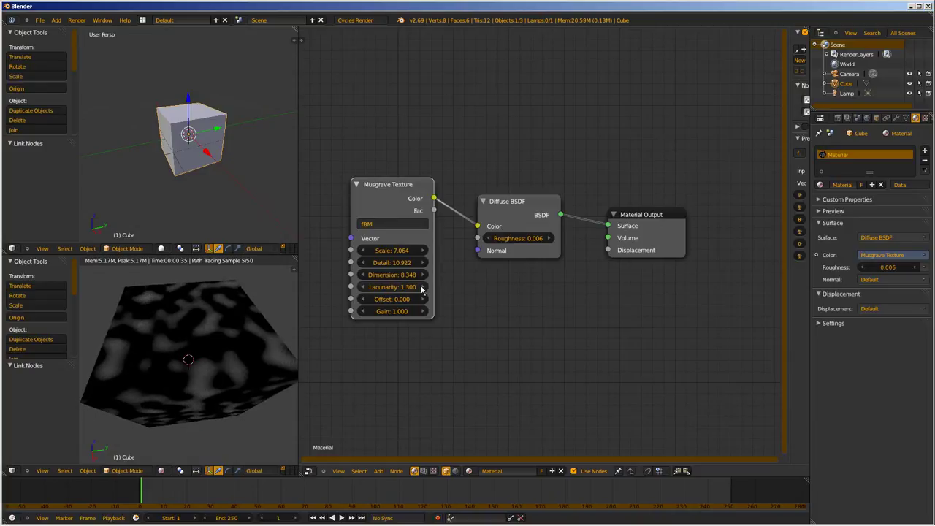
type("1.9")
key("Return")
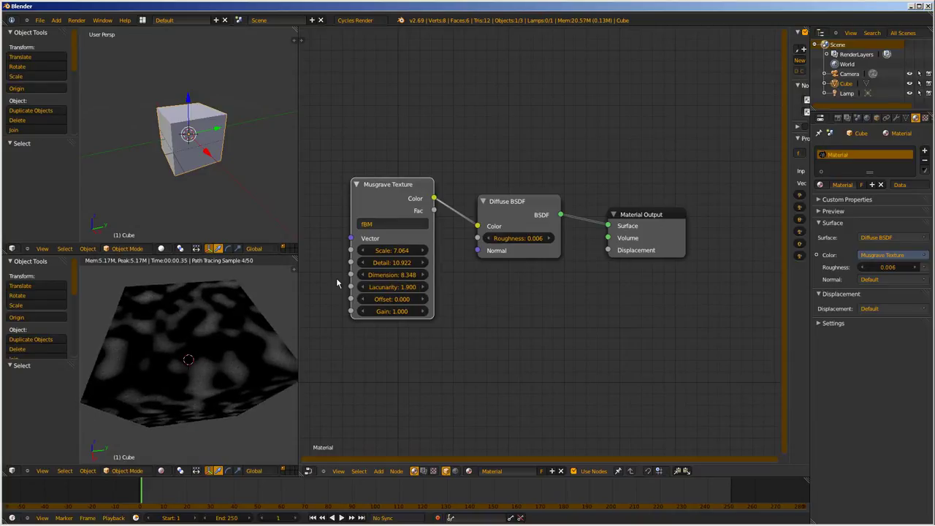
left_click(421, 288)
left_click(421, 288)
left_click(422, 288)
left_click(421, 288)
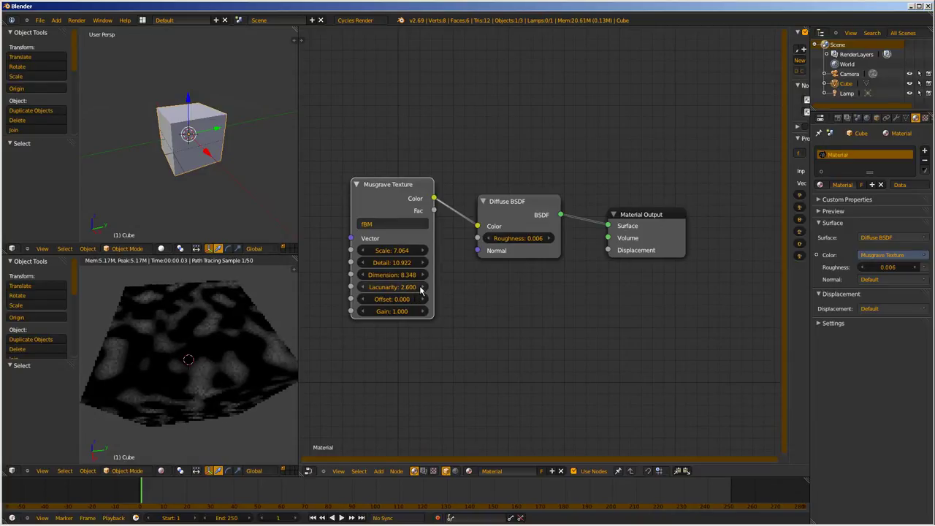
left_click_drag(421, 291, 475, 292)
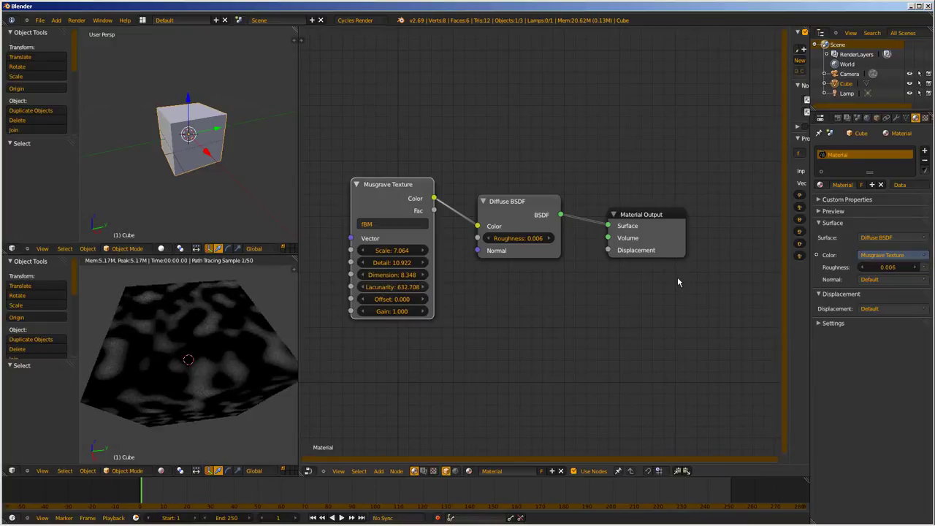
- Set the Musgrave Texture's Lacunarity to 1
left_click(391, 289)
type("1")
key("Return")
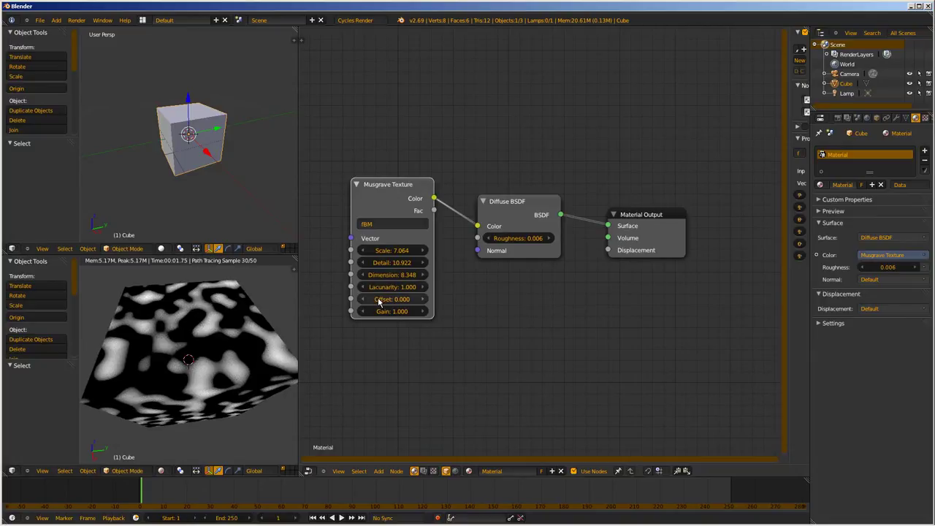
- Try an Offset of 34.248 and a Gain of 5.784 on the Musgrave Texture, resetting each value to 0
left_click_drag(379, 301, 422, 308)
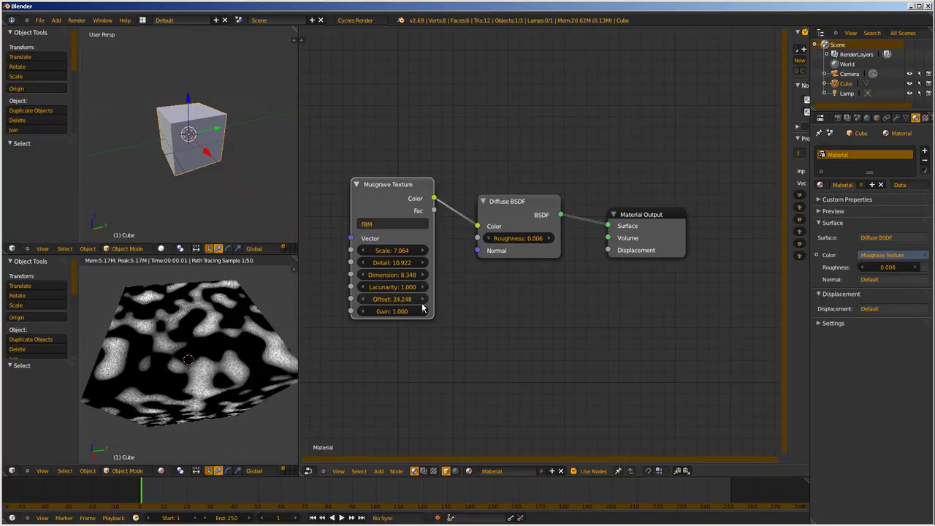
left_click(394, 299)
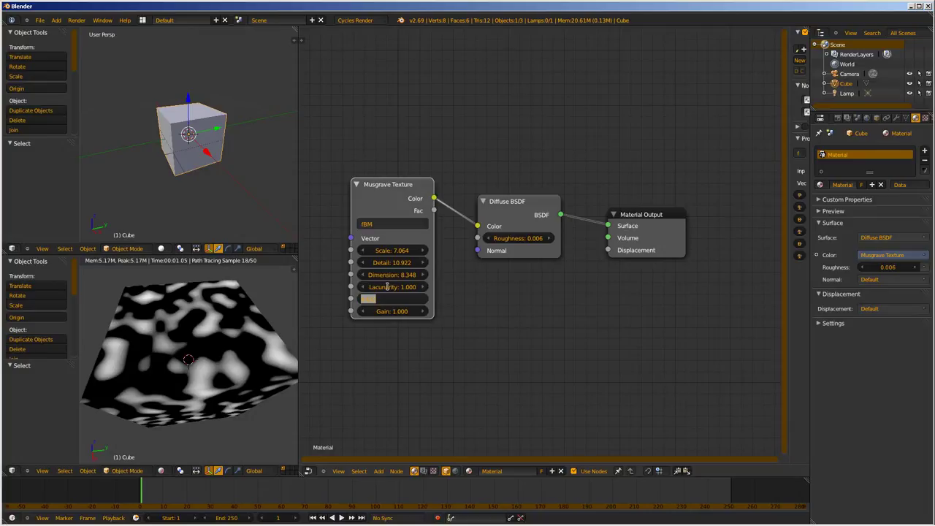
type("0")
key("Return")
left_click_drag(409, 314, 453, 314)
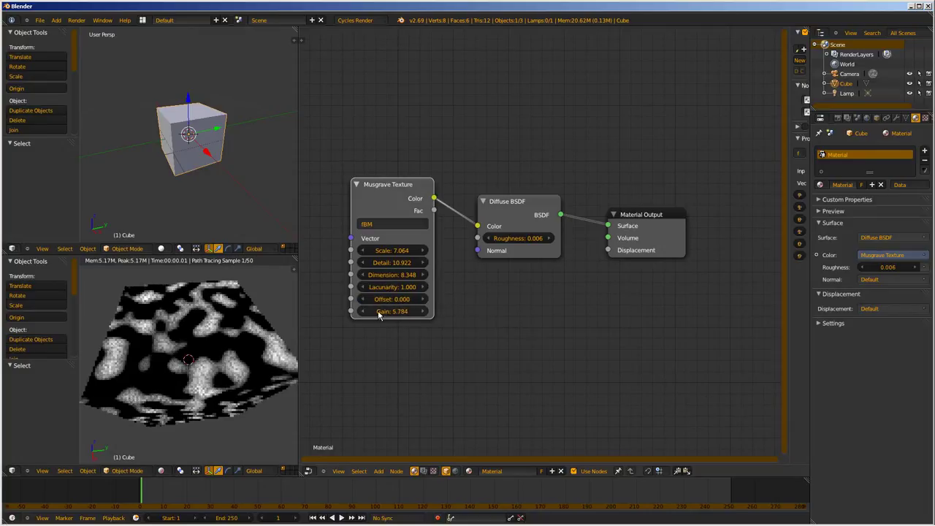
key("BackSpace")
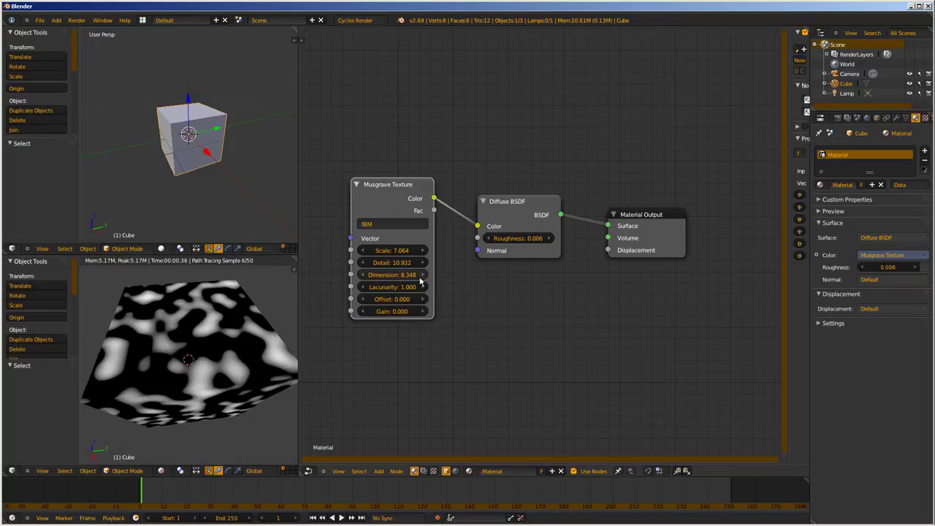
- Replace the Musgrave Texture with a Gradient Texture node and link its Color output to the Diffuse BSDF's Color input
key("x")
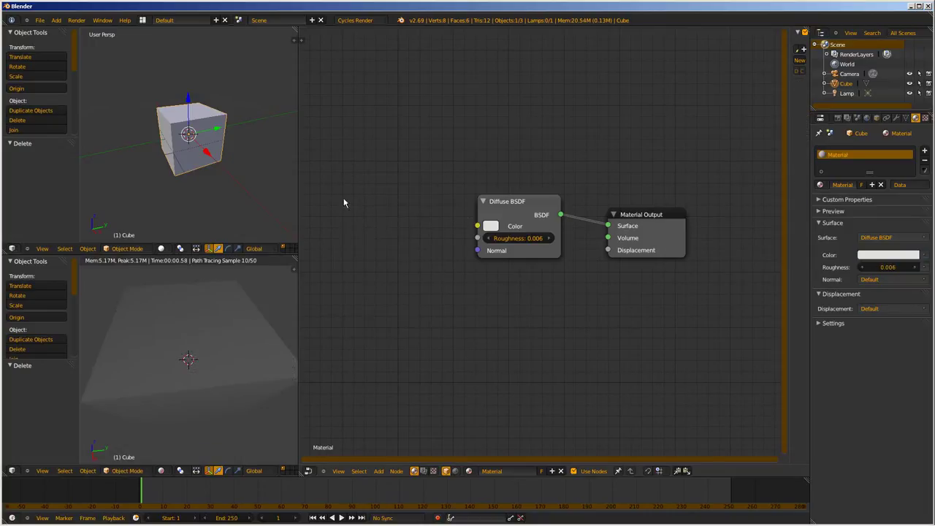
key("shift+a")
mouse_move(344, 197)
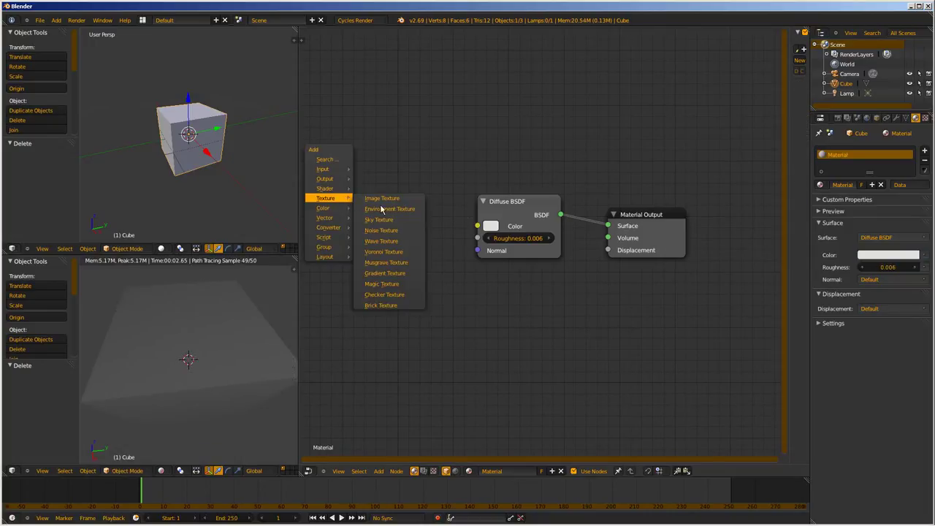
left_click(381, 276)
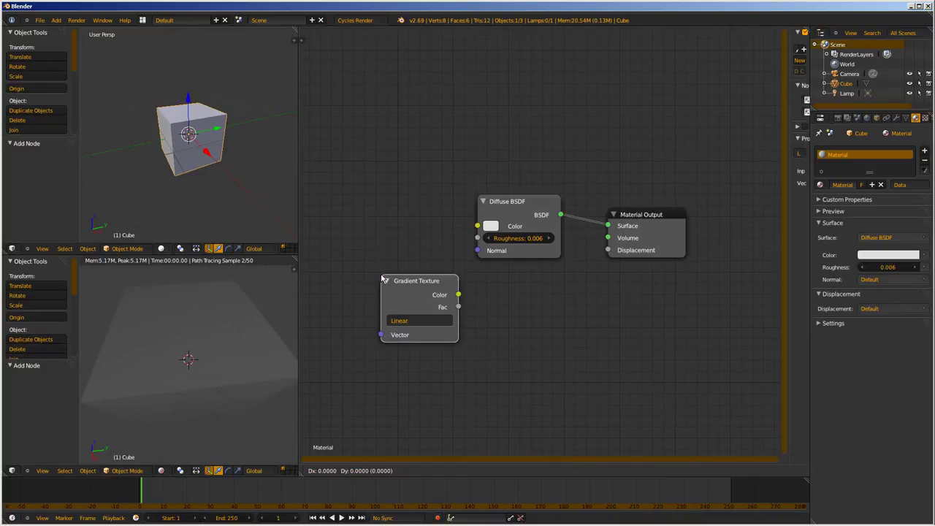
left_click(340, 188)
left_click_drag(424, 213, 477, 226)
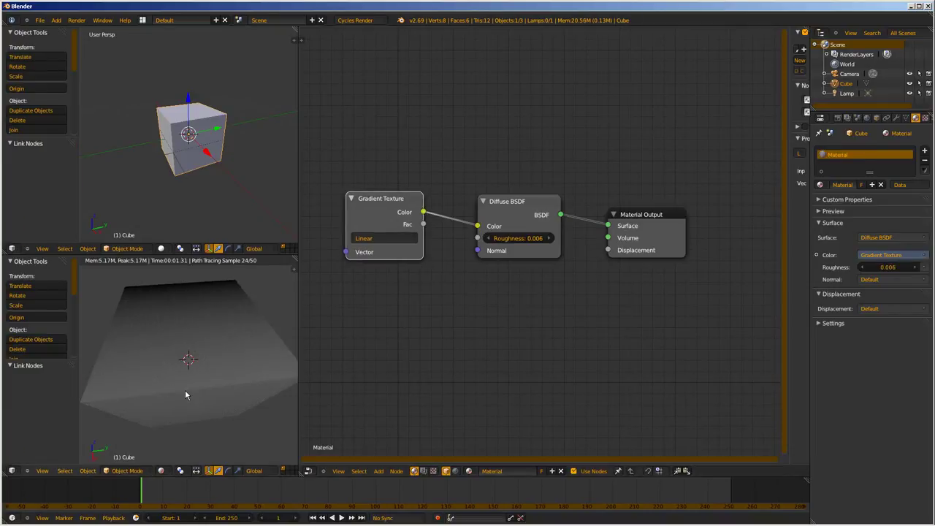
- Inspect the linear gradient on the rendered cube, and compare it with the Diagonal and Easing gradient types
mouse_move(186, 392)
middle_mouse_down()
mouse_move(263, 390)
mouse_move(195, 424)
middle_mouse_up()
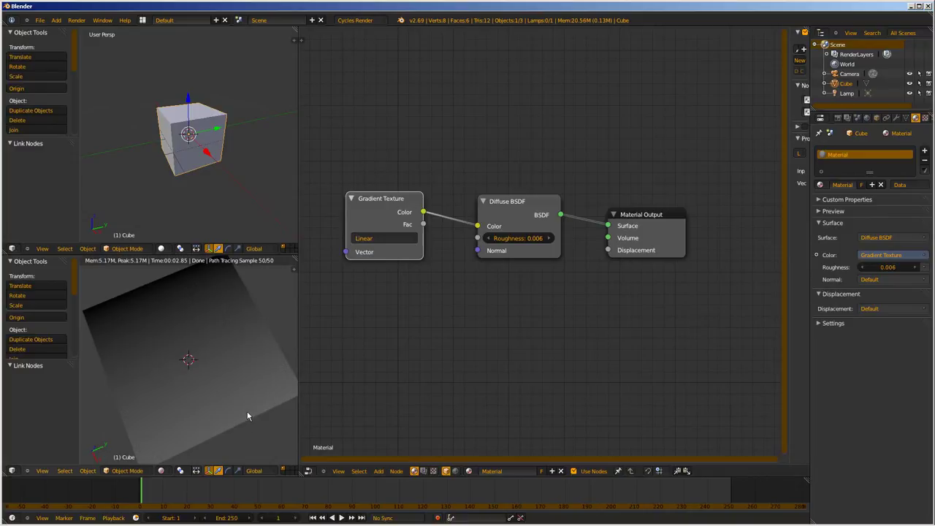
mouse_move(248, 416)
middle_mouse_down()
mouse_move(243, 339)
mouse_move(252, 397)
middle_mouse_up()
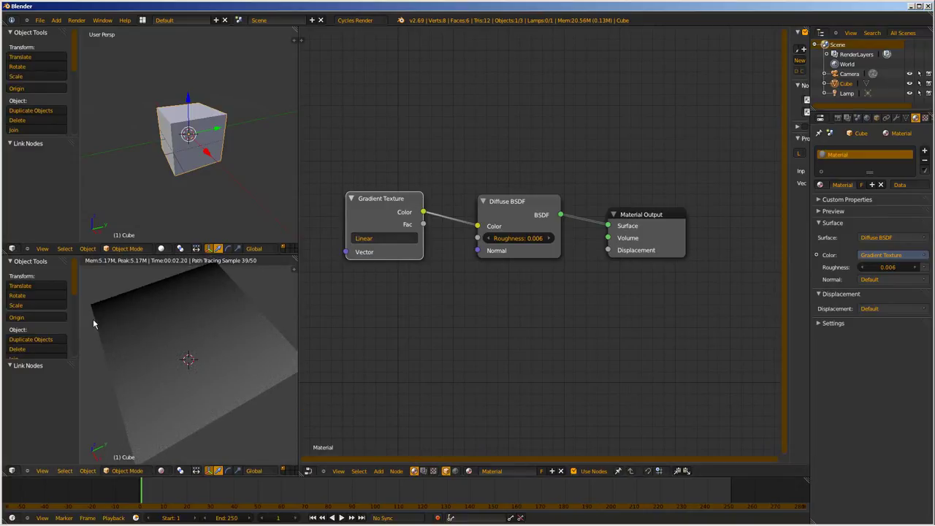
left_click(386, 238)
left_click(381, 192)
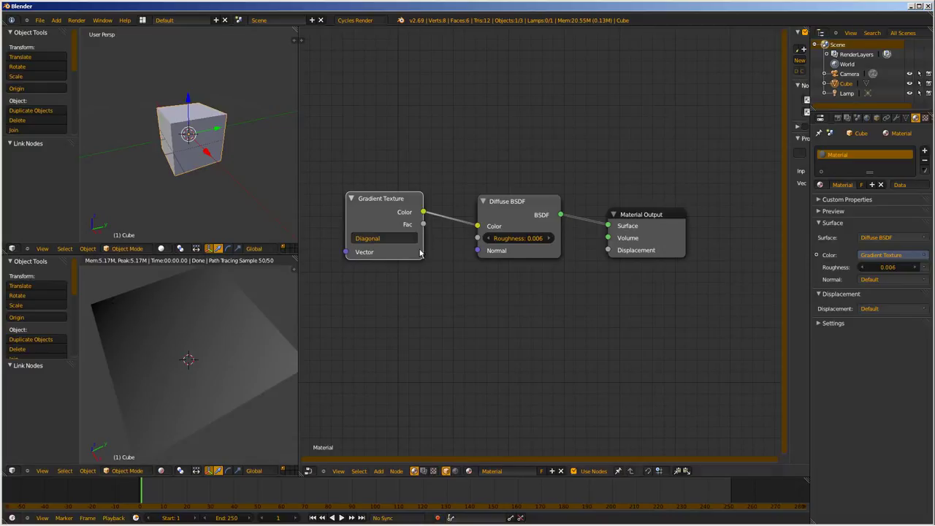
left_click(386, 239)
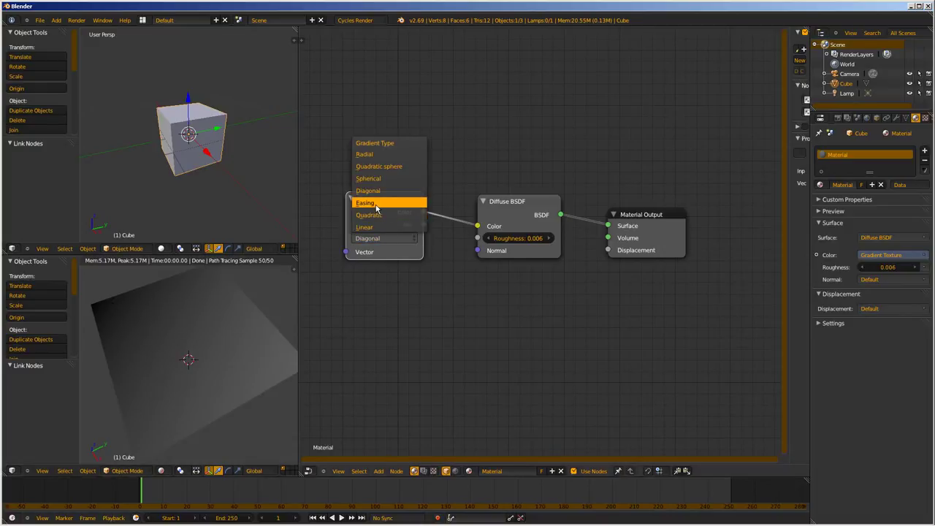
left_click(374, 205)
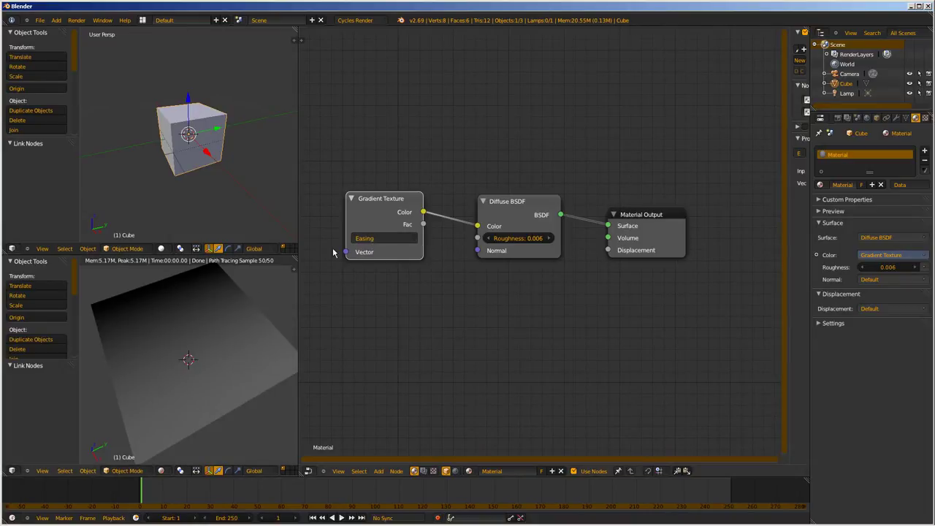
- Set the gradient type to Radial and examine the rendered cube from several sides
left_click(369, 239)
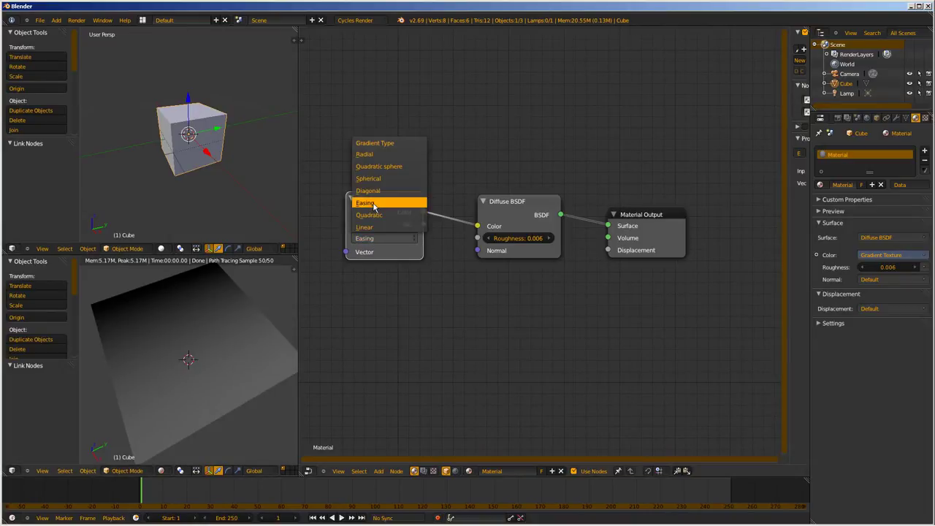
left_click(377, 155)
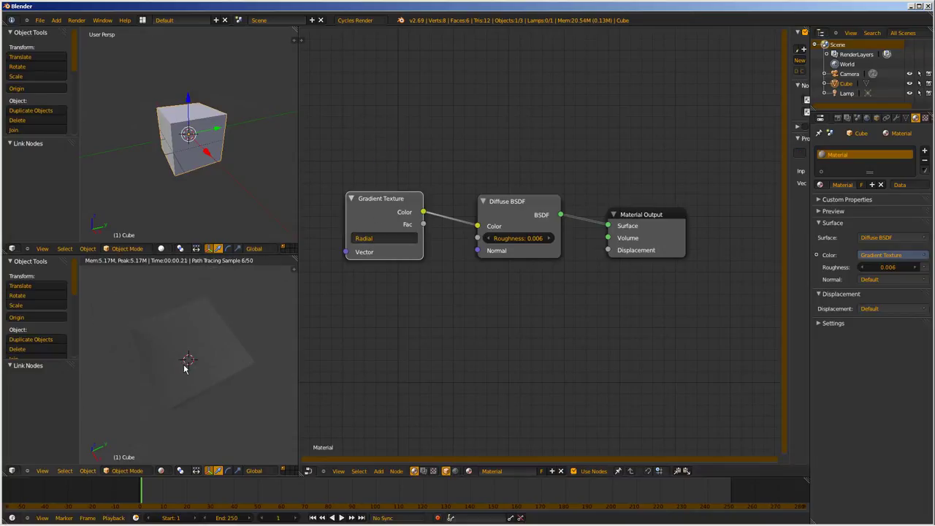
mouse_move(183, 371)
middle_mouse_down()
mouse_move(220, 355)
mouse_move(252, 312)
mouse_move(236, 352)
middle_mouse_up()
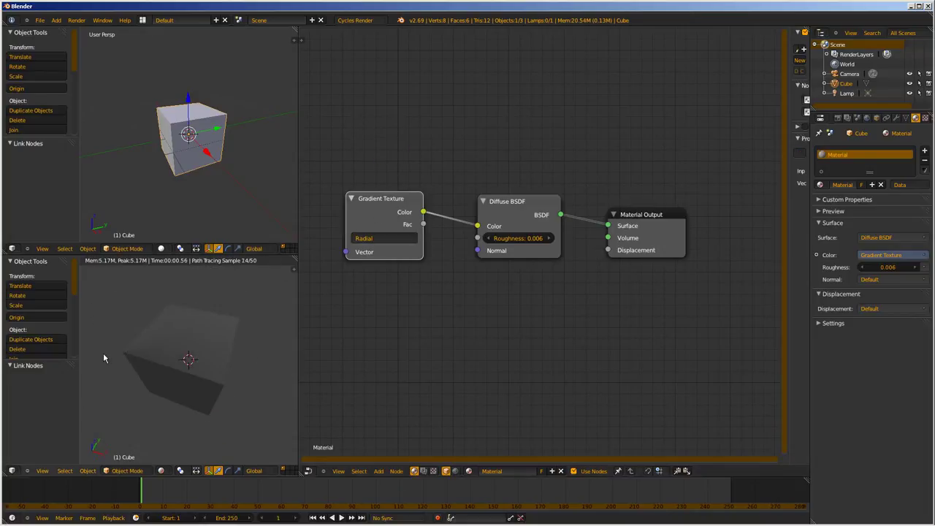
mouse_move(114, 349)
middle_mouse_down()
mouse_move(204, 348)
mouse_move(261, 317)
mouse_move(170, 338)
middle_mouse_up()
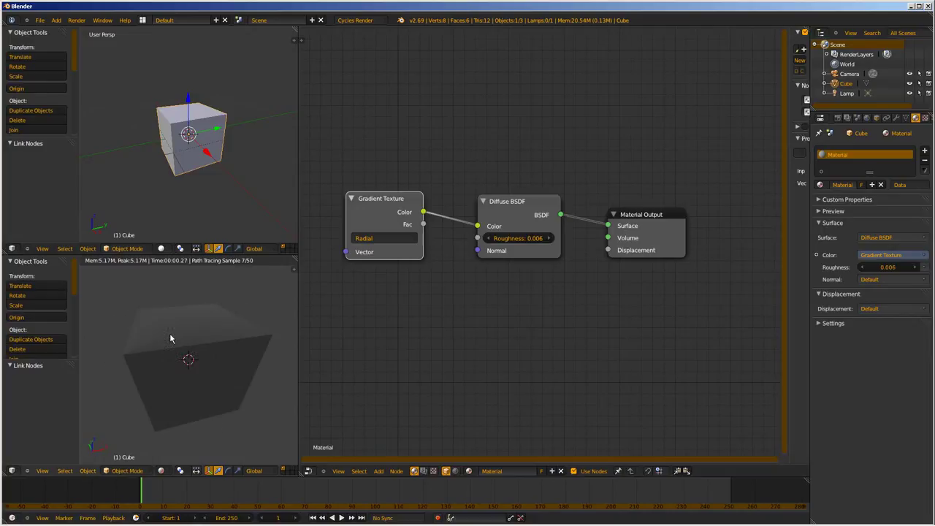
- Try a level 3 subdivision surface on the cube to judge the radial gradient, and remove the modifier
key("ctrl+3")
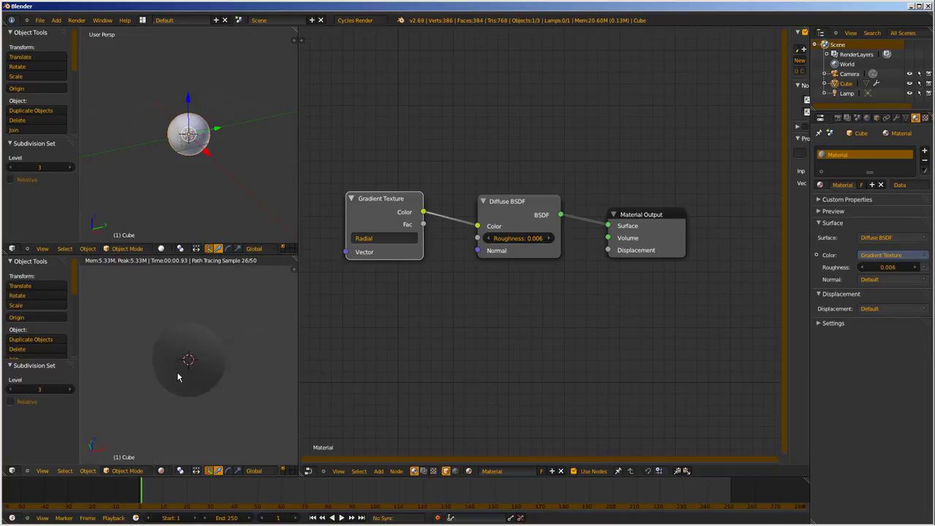
middle_click_drag(210, 378, 207, 336)
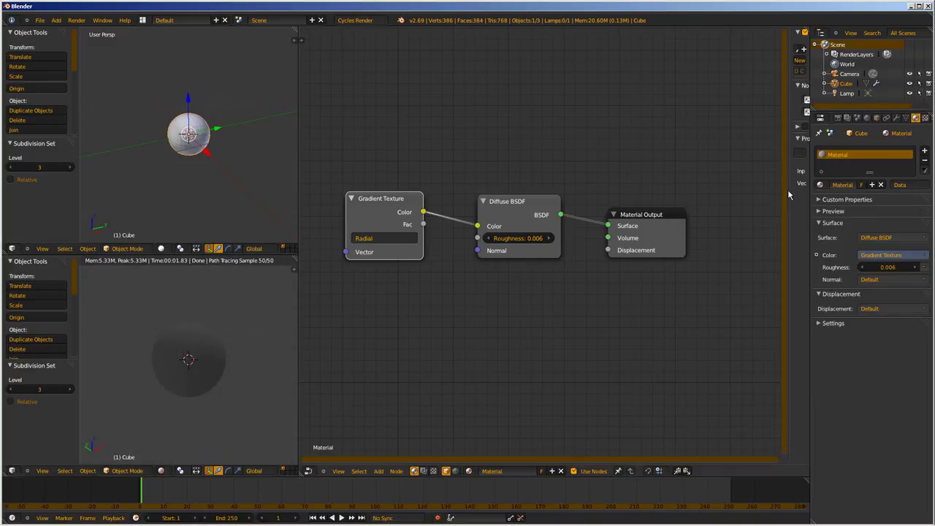
left_click(897, 117)
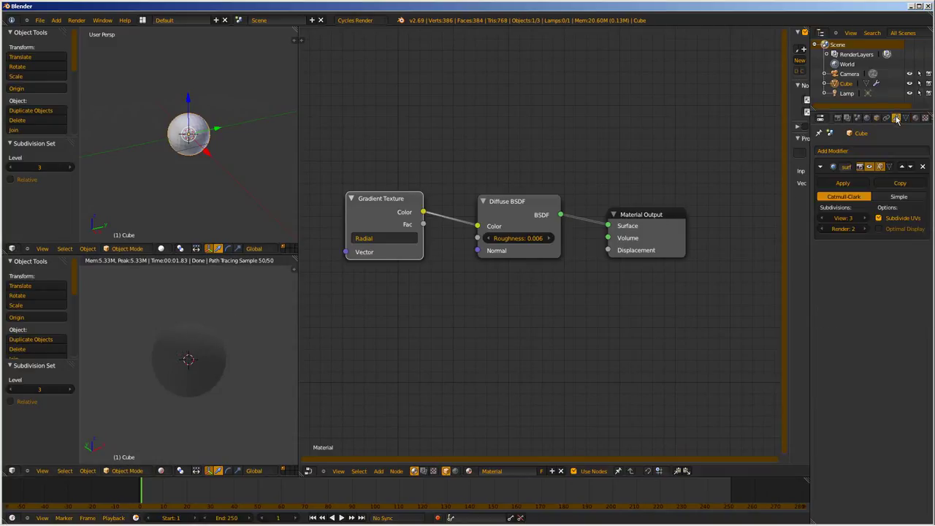
left_click(923, 167)
- Compare the Spherical and Quadratic gradient types on the rendered cube from different sides
left_click(406, 239)
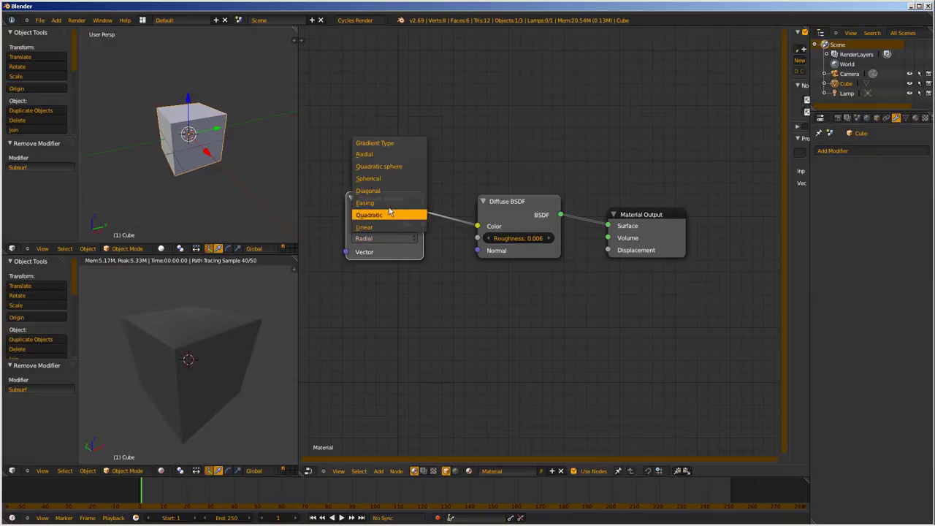
left_click(388, 179)
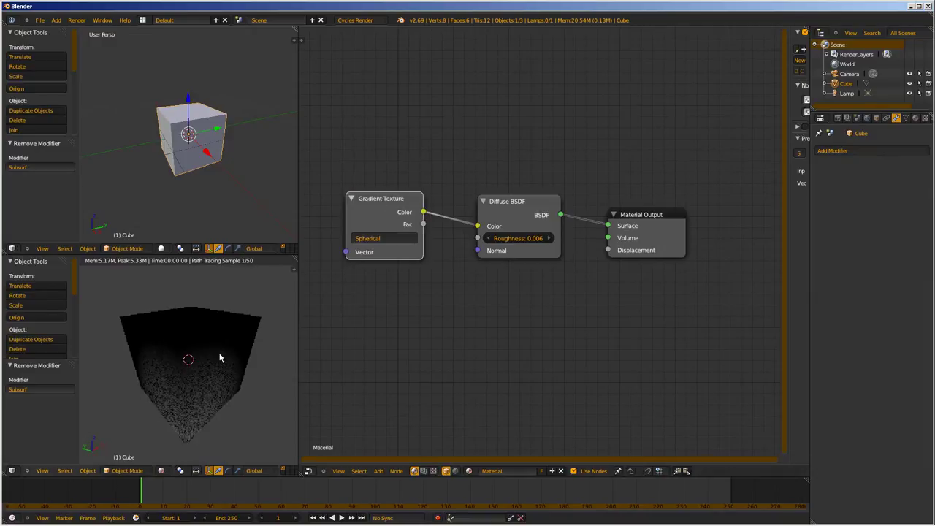
middle_click_drag(219, 358, 134, 393)
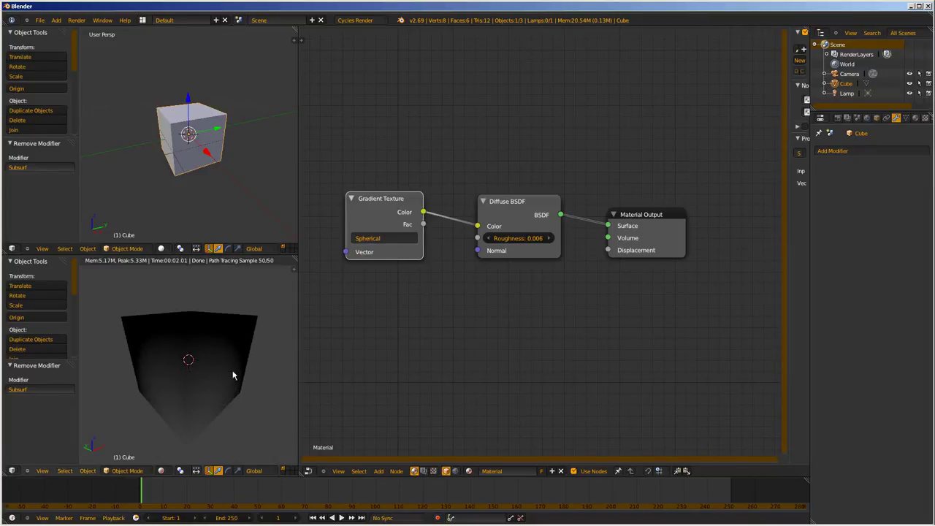
left_click(402, 238)
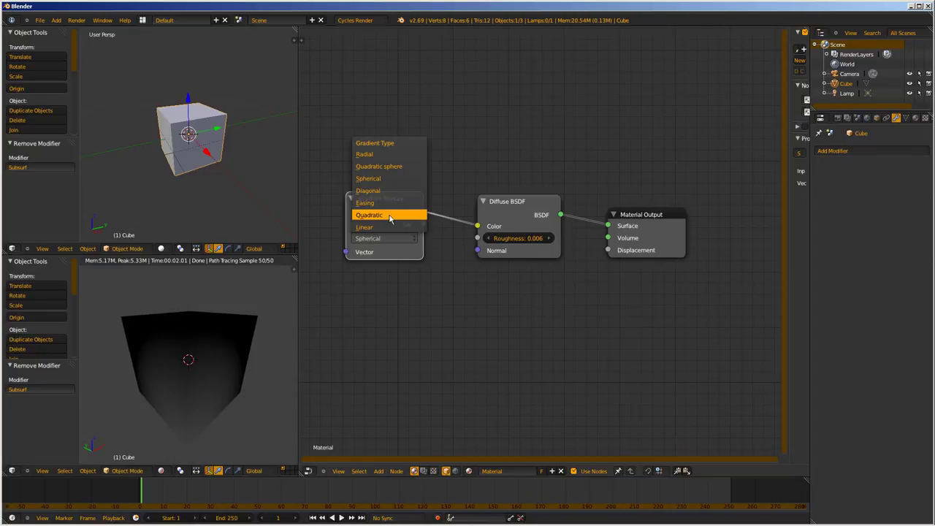
left_click(390, 216)
middle_click_drag(210, 356, 103, 414)
mouse_move(171, 316)
middle_mouse_down()
mouse_move(202, 347)
mouse_move(233, 279)
mouse_move(192, 380)
mouse_move(188, 312)
middle_mouse_up()
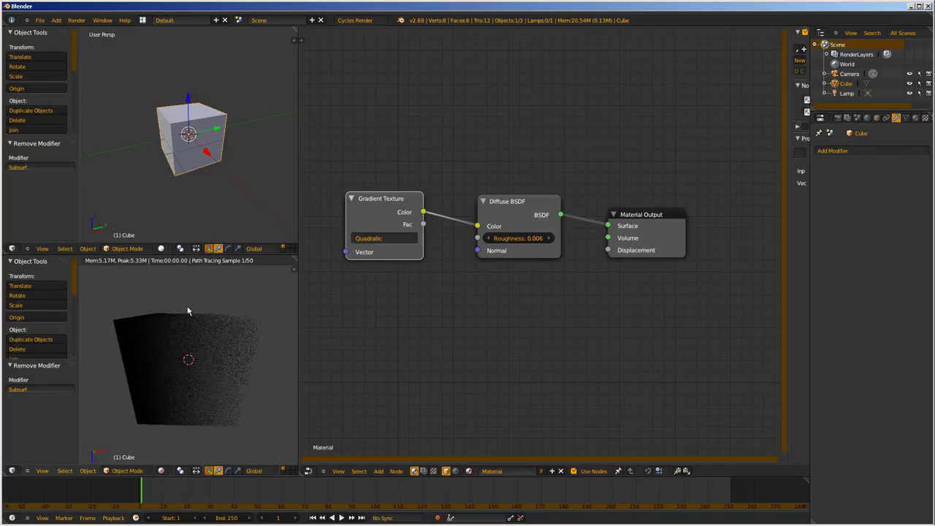
- Replace the Gradient Texture with a Magic Texture node and link its Color output to the Diffuse BSDF's Color input
left_click(417, 202)
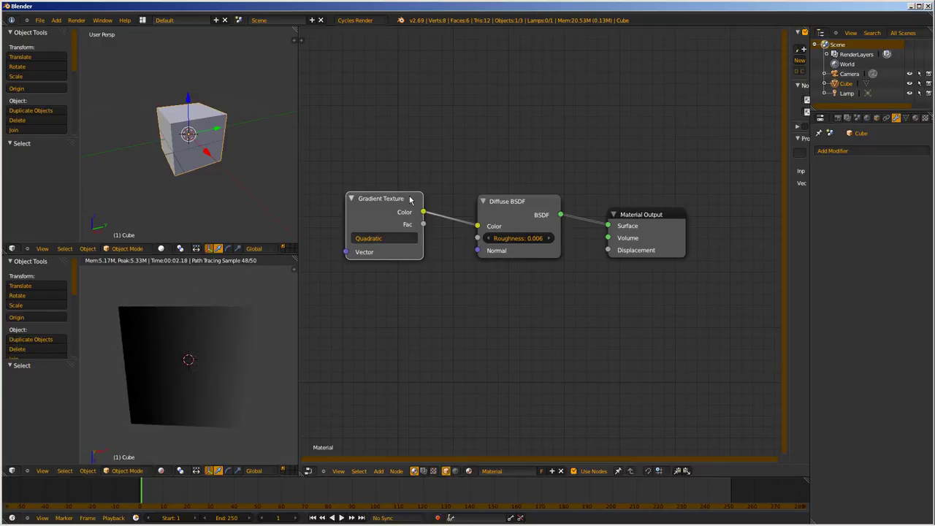
key("x")
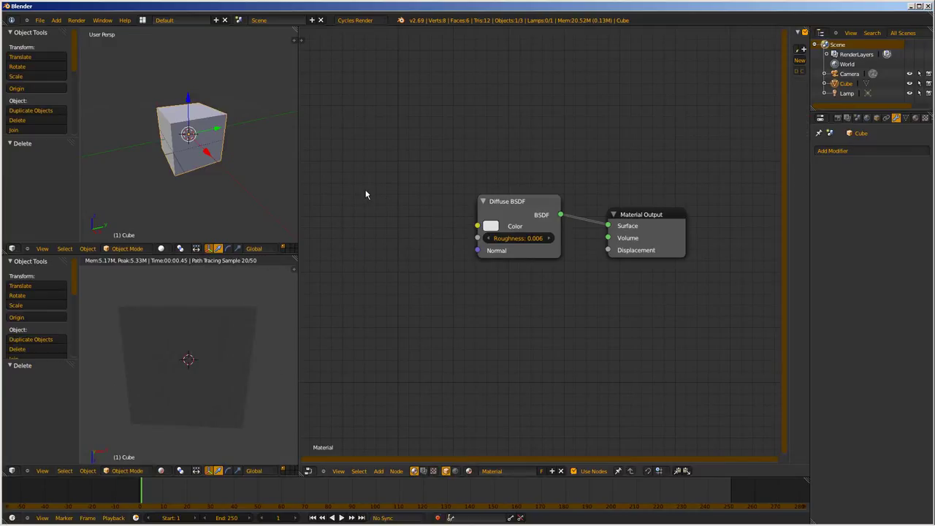
key("shift+a")
mouse_move(362, 191)
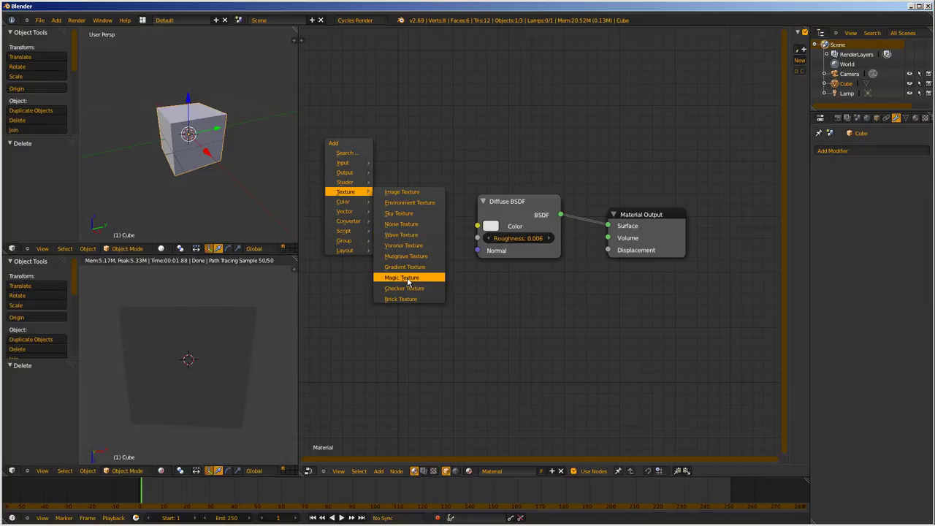
left_click(403, 278)
left_click(341, 184)
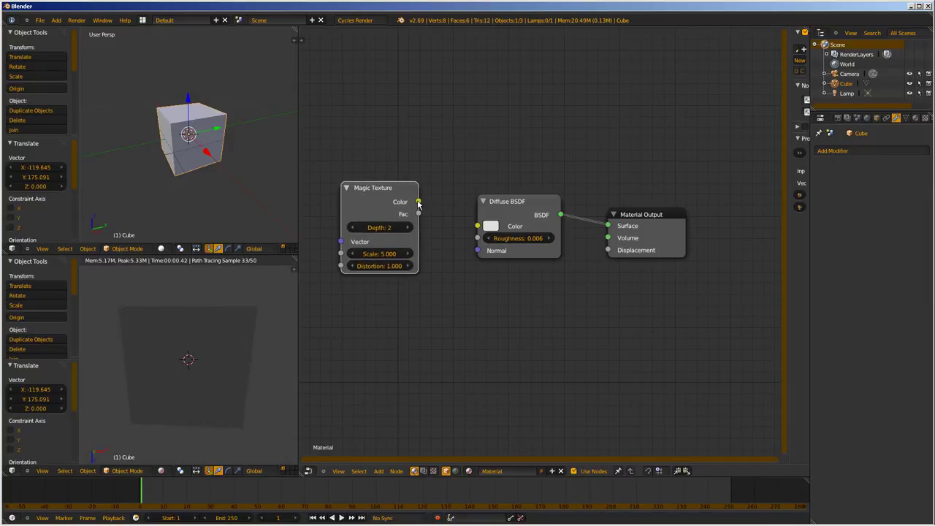
left_click_drag(418, 202, 477, 226)
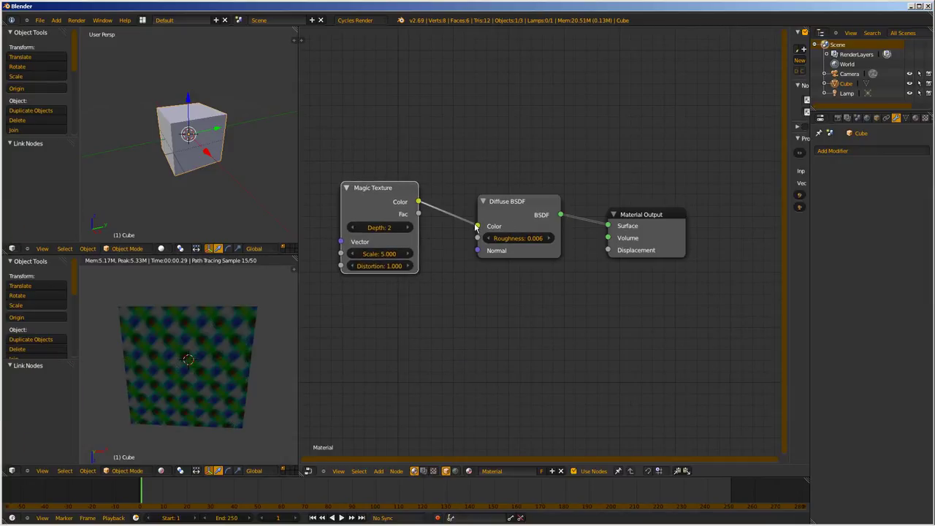
- Inspect the magic pattern closely on the rendered cube and raise the Magic Texture's Depth to 5
middle_click_drag(202, 340, 184, 398)
middle_click_drag(176, 403, 156, 365)
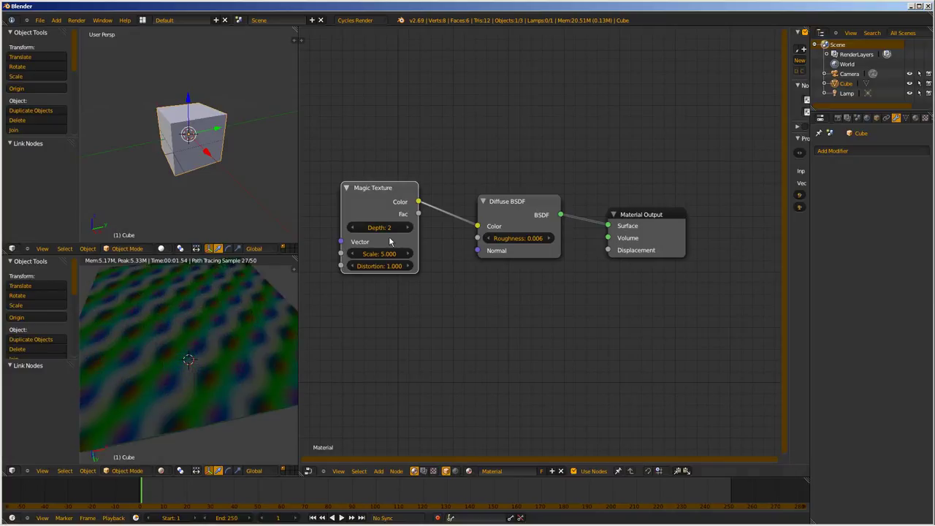
scroll(214, 381, "up", 2)
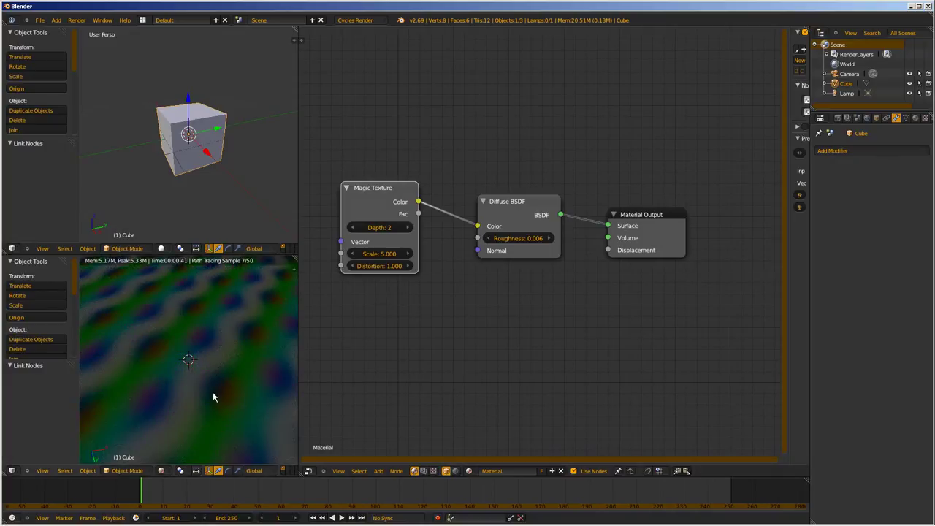
middle_click_drag(175, 362, 274, 280)
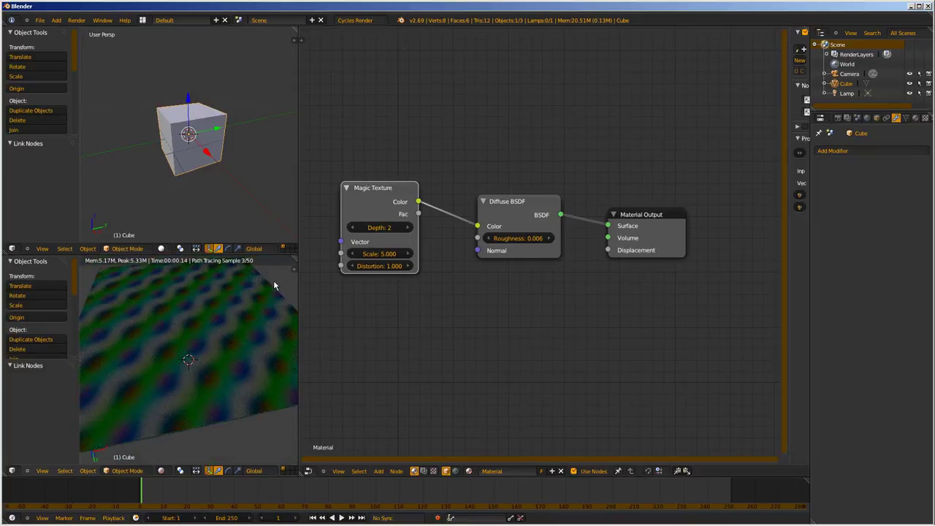
left_click(408, 228)
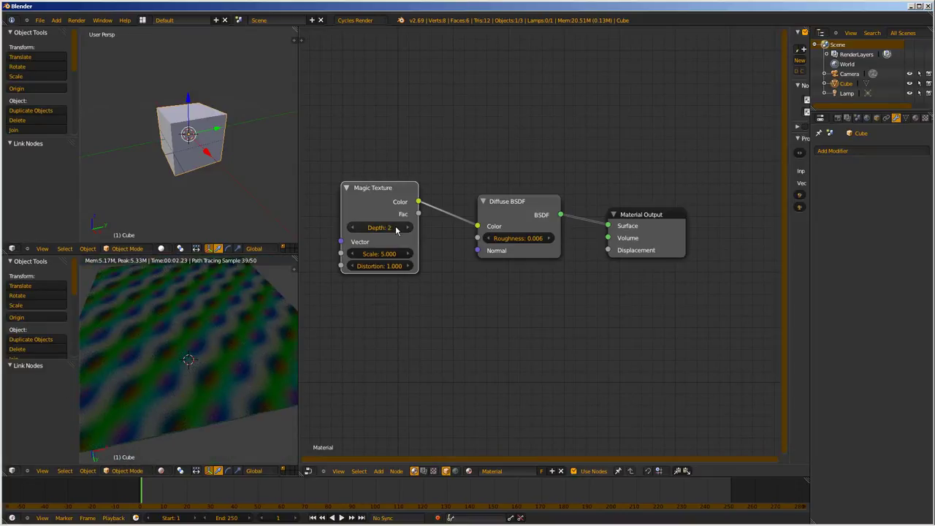
left_click(408, 228)
left_click(409, 228)
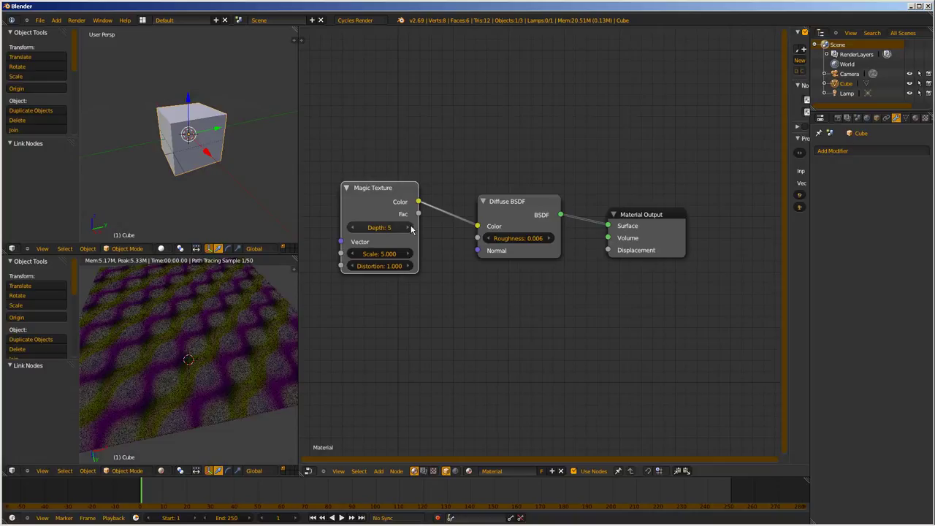
- Raise the Magic Texture's Depth to 10 and view the pattern on the whole rendered cube
left_click(408, 228)
left_click(408, 228)
left_click(408, 228)
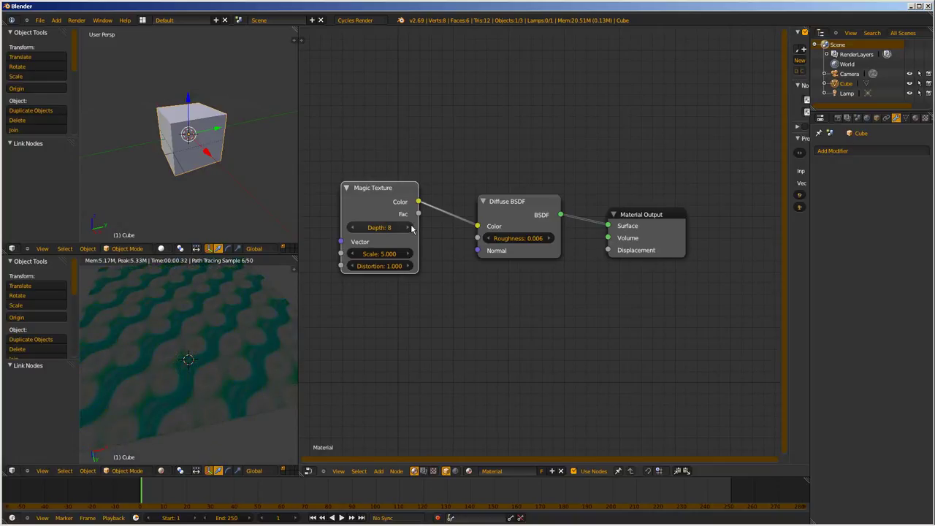
left_click(408, 228)
left_click(409, 228)
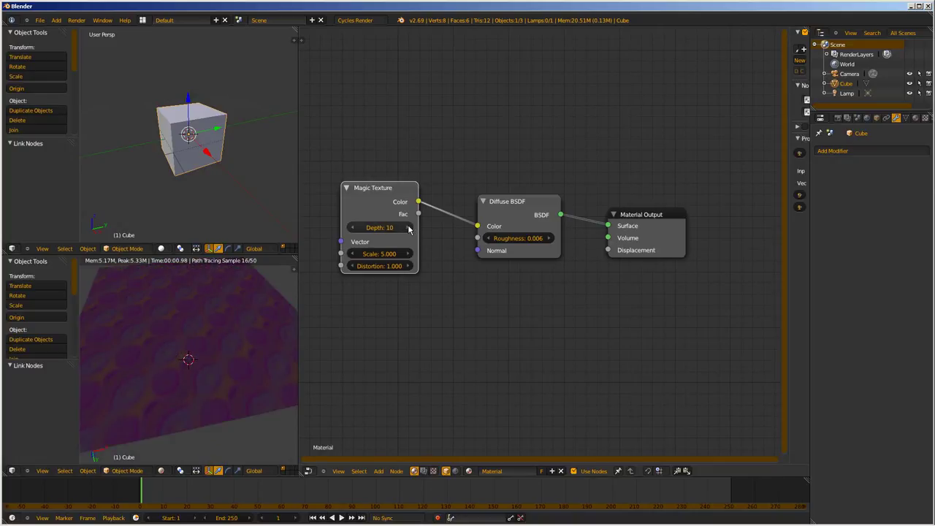
scroll(202, 361, "down", 2)
scroll(242, 331, "down", 1)
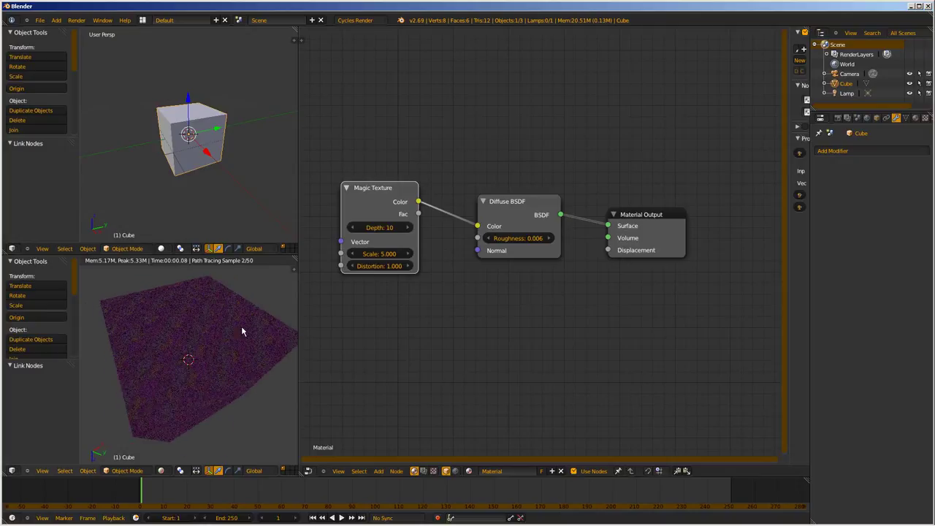
scroll(192, 348, "down", 1)
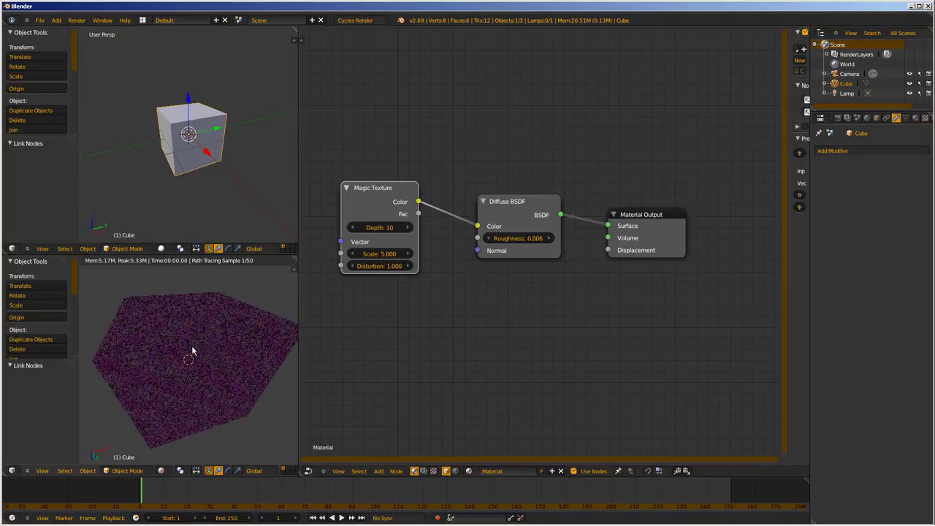
- Lower the Magic Texture's Depth step by step to 1, comparing the pattern on the rendered cube
left_click(353, 228)
left_click(353, 228)
left_click(353, 228)
left_click(353, 228)
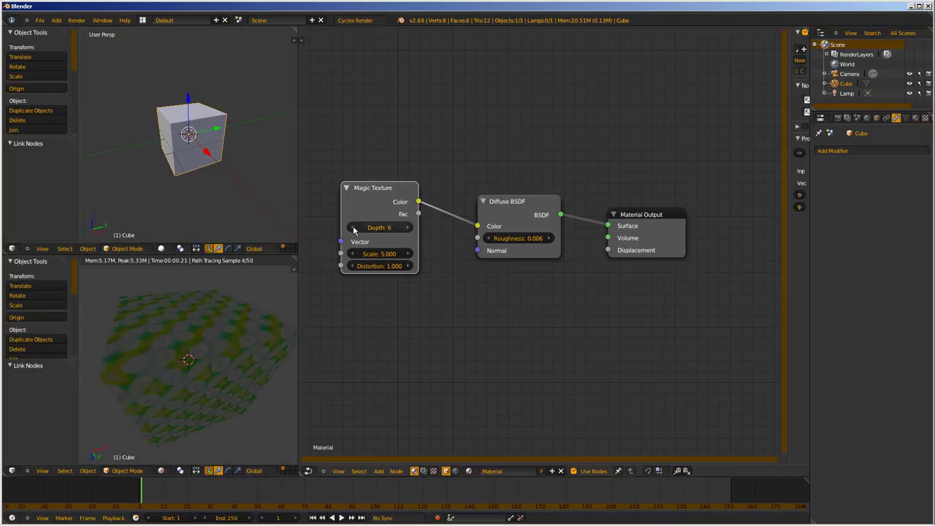
left_click(353, 228)
left_click(353, 228)
left_click(353, 228)
left_click(353, 228)
left_click(353, 228)
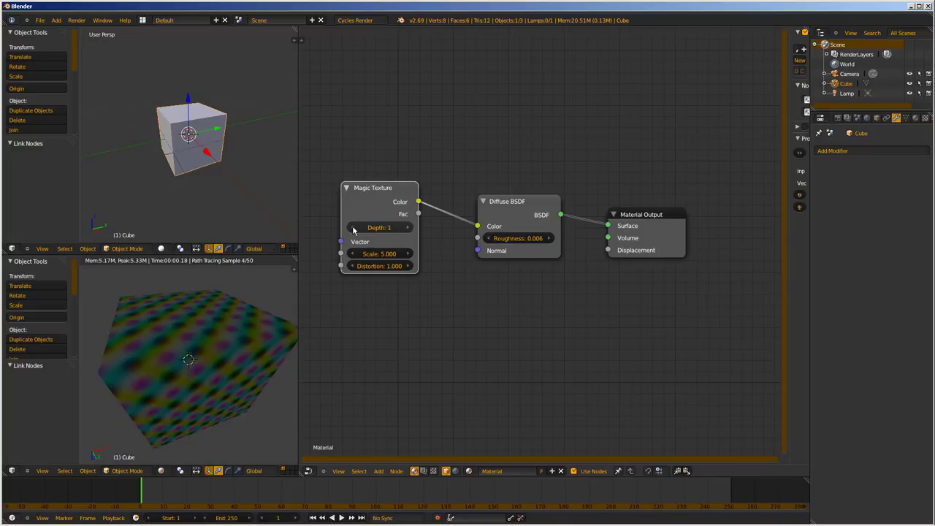
- Set the Magic Texture's Distortion to 8.744 and Scale to 1.152, and examine the rings on the rendered cube
left_click_drag(384, 255, 396, 273)
scroll(190, 327, "up", 3)
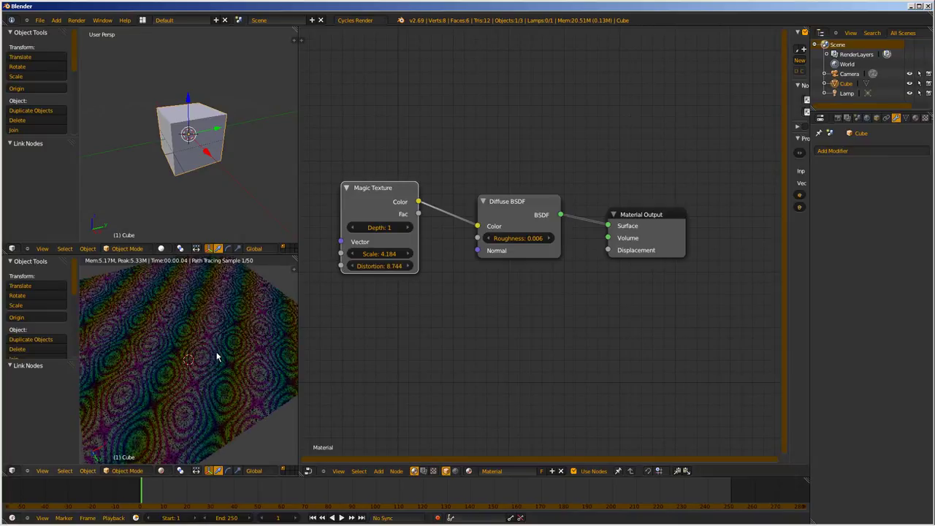
scroll(217, 357, "up", 4)
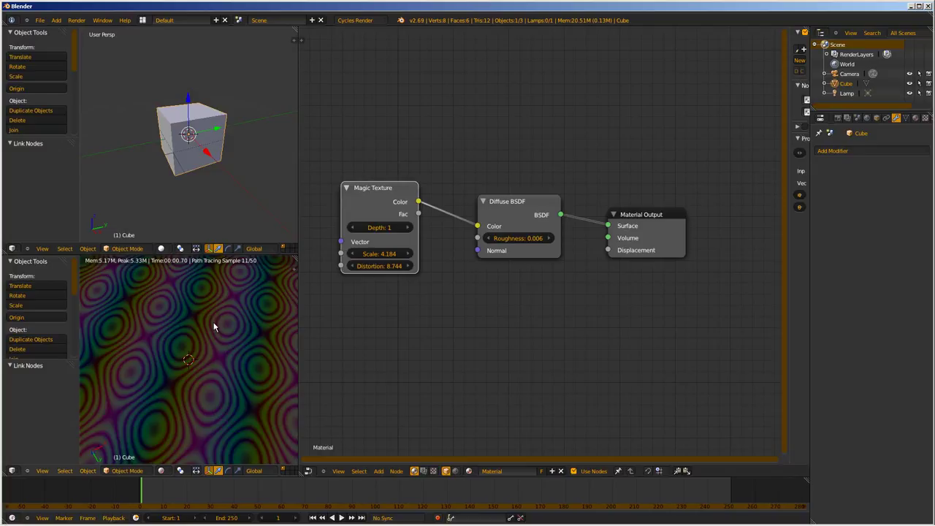
scroll(202, 345, "down", 2)
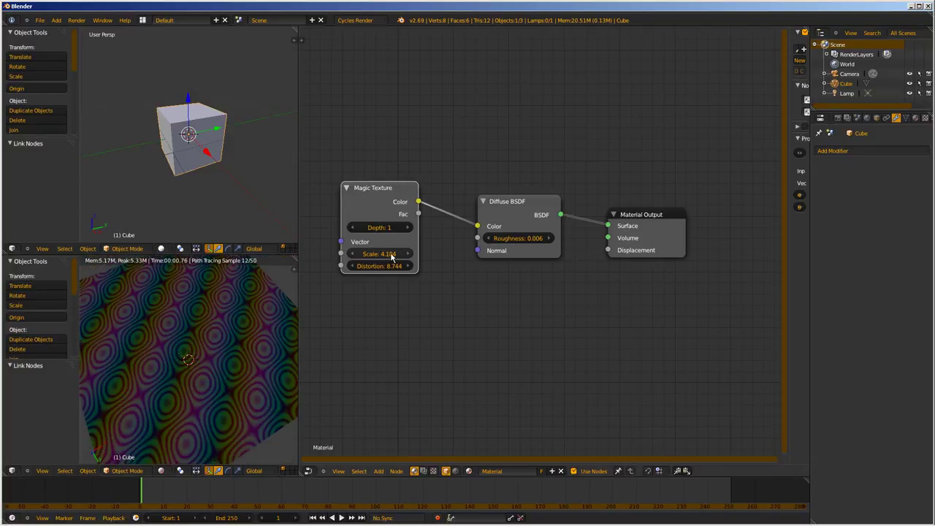
left_click_drag(392, 257, 373, 257)
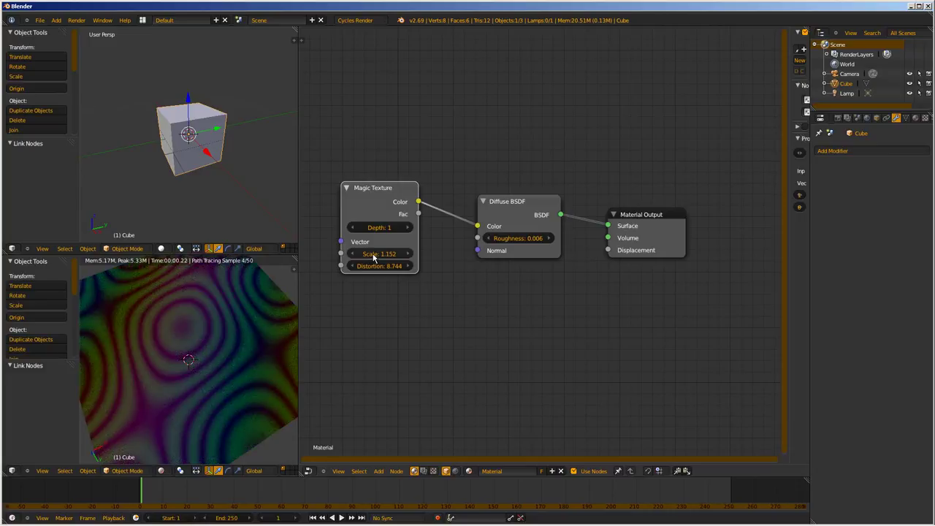
scroll(222, 335, "down", 6)
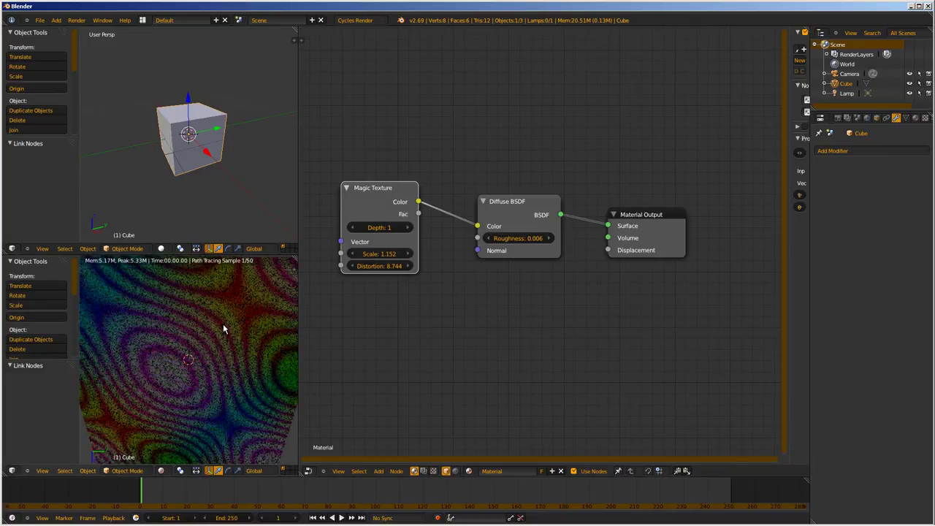
middle_click_drag(215, 353, 186, 361)
scroll(187, 362, "up", 3)
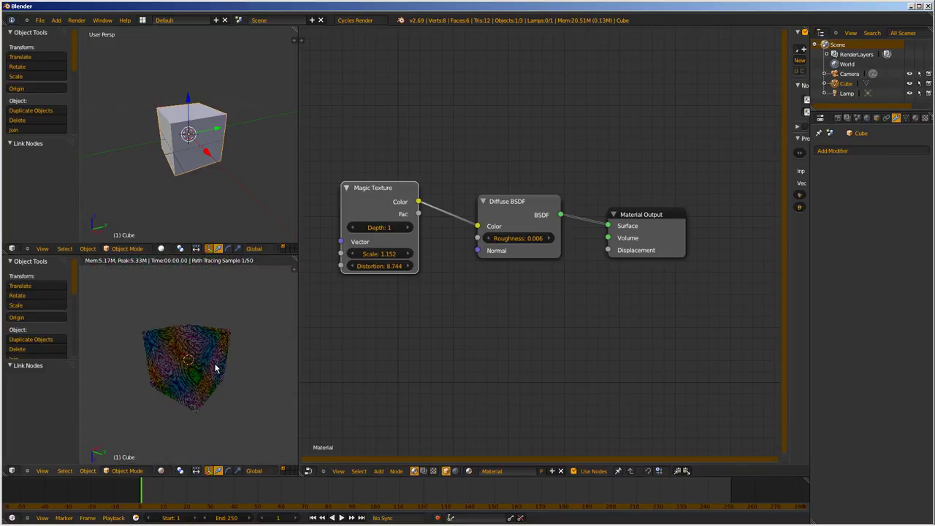
- Replace the Magic Texture with a Checker Texture node and link its Color output to the Diffuse BSDF's Color input
left_click(375, 211)
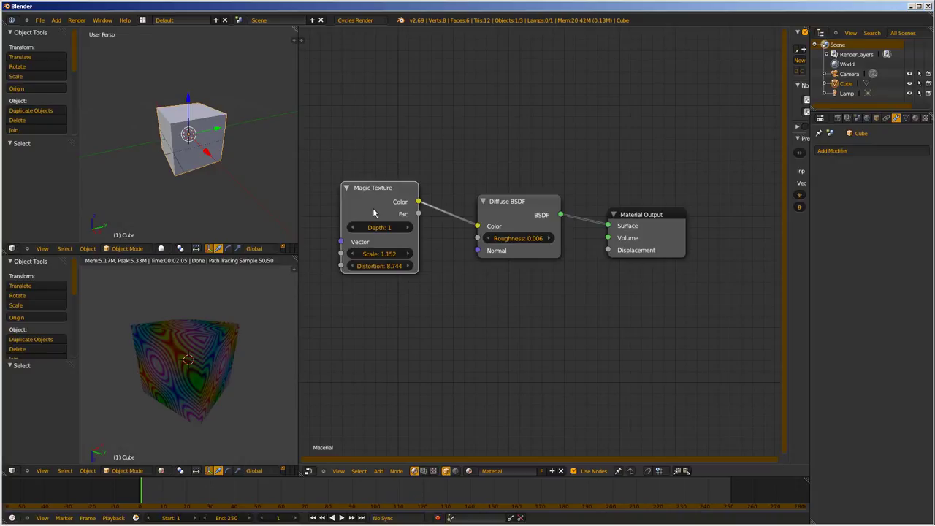
key("x")
key("shift+a")
mouse_move(356, 209)
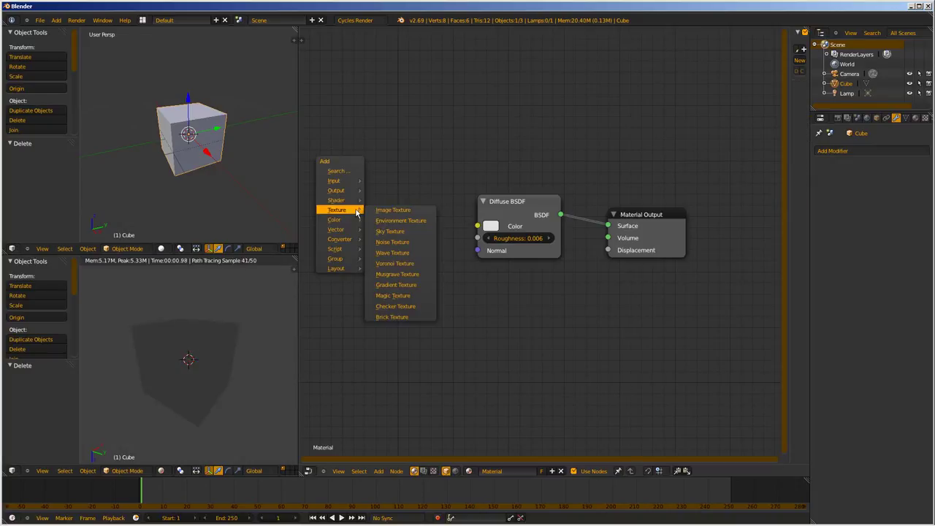
left_click(396, 307)
left_click(327, 189)
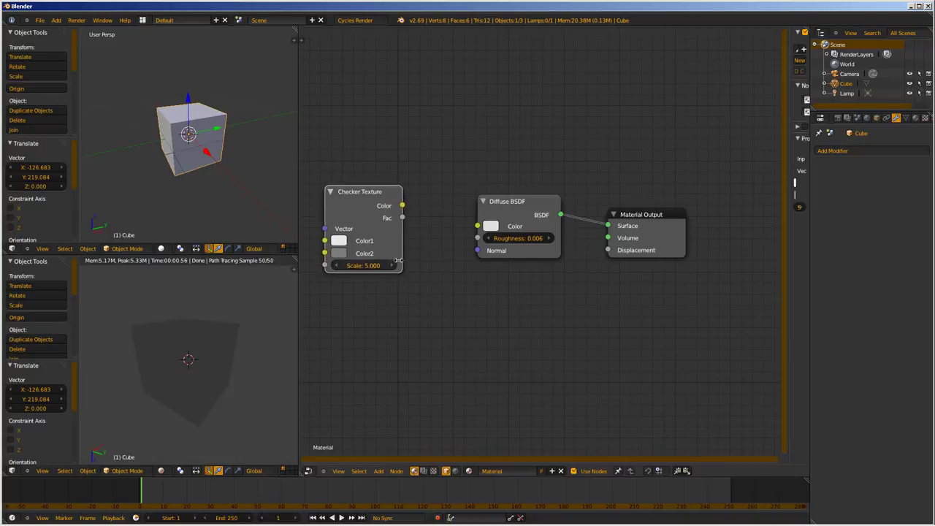
left_click_drag(404, 206, 479, 226)
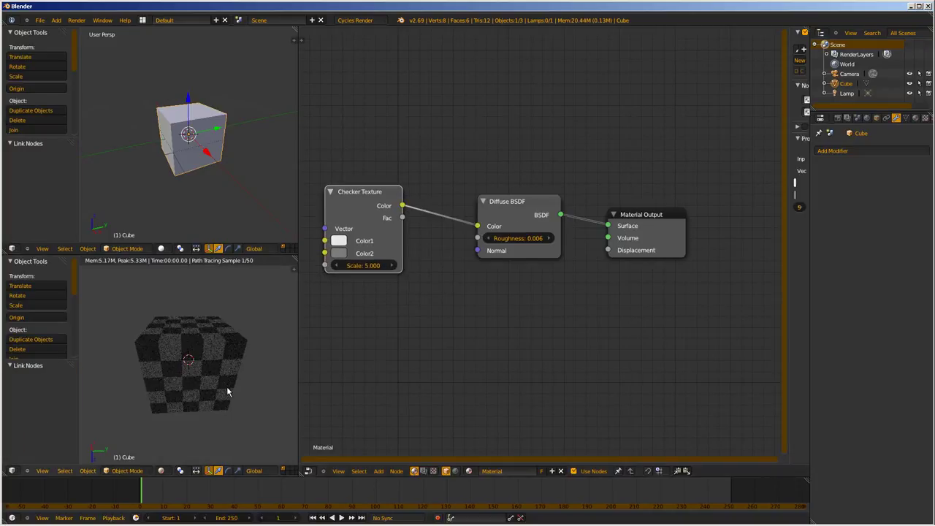
- Set the Checker Texture's Color2 to green and Color1 to pink, and raise its Scale to 18.753
scroll(194, 341, "up", 3)
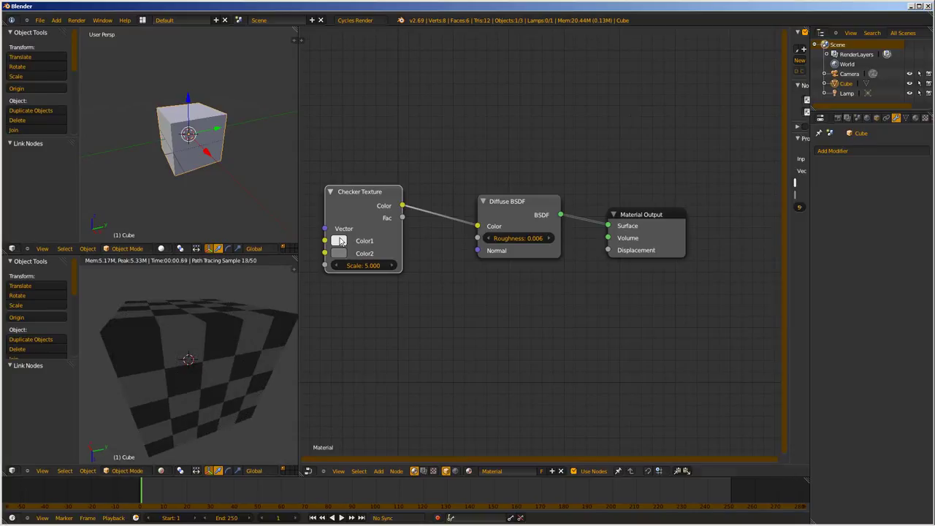
left_click(339, 250)
left_click_drag(380, 143, 328, 116)
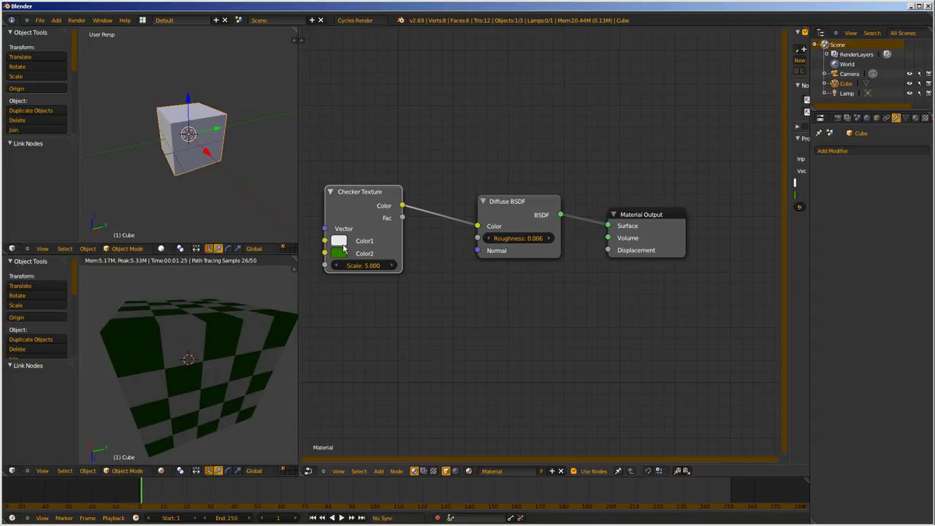
left_click(339, 241)
left_click_drag(381, 132, 393, 190)
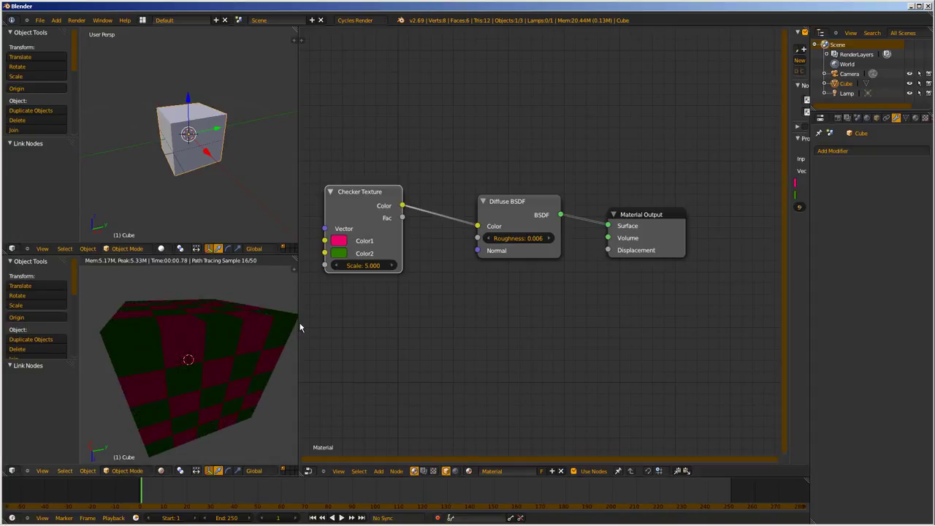
mouse_move(371, 270)
left_mouse_down()
mouse_move(358, 266)
mouse_move(394, 271)
mouse_move(397, 252)
left_mouse_up()
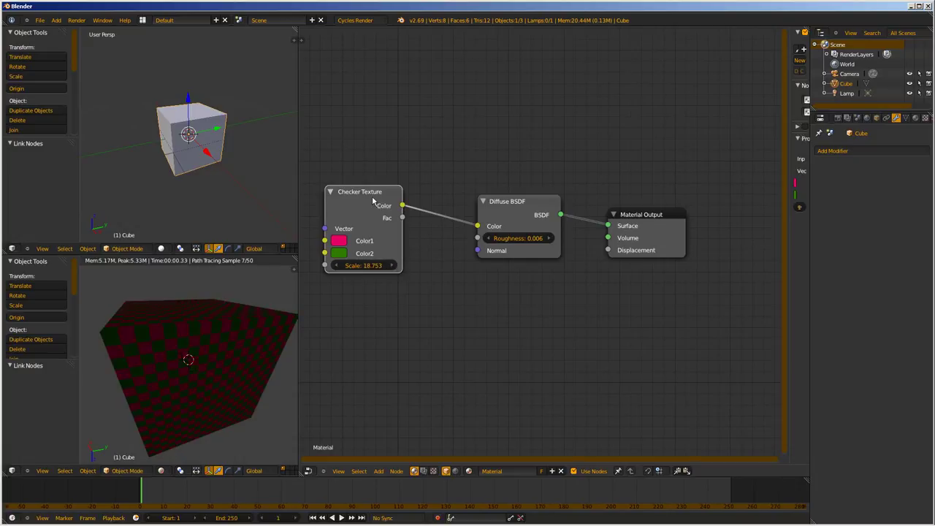
- Replace the Checker Texture with a Brick Texture node and link its Color output to the Diffuse BSDF's Color input
key("x")
key("shift+a")
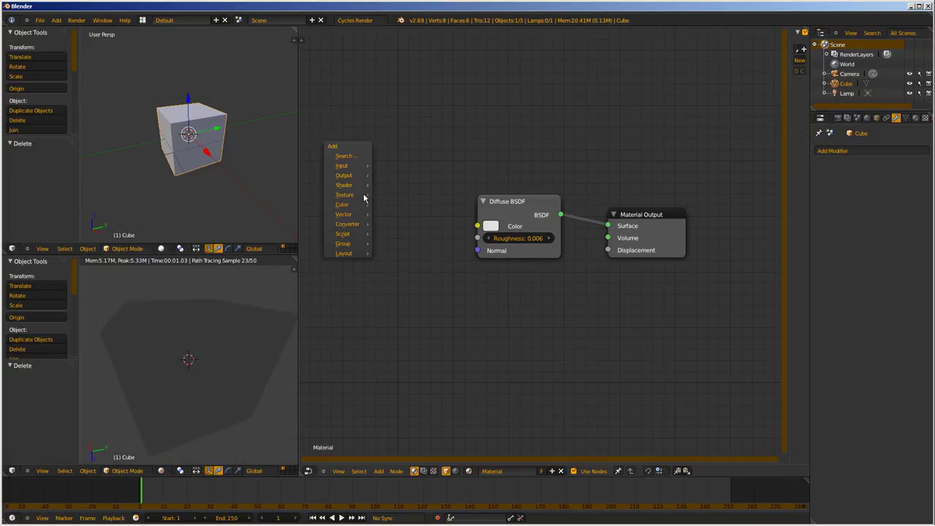
mouse_move(363, 194)
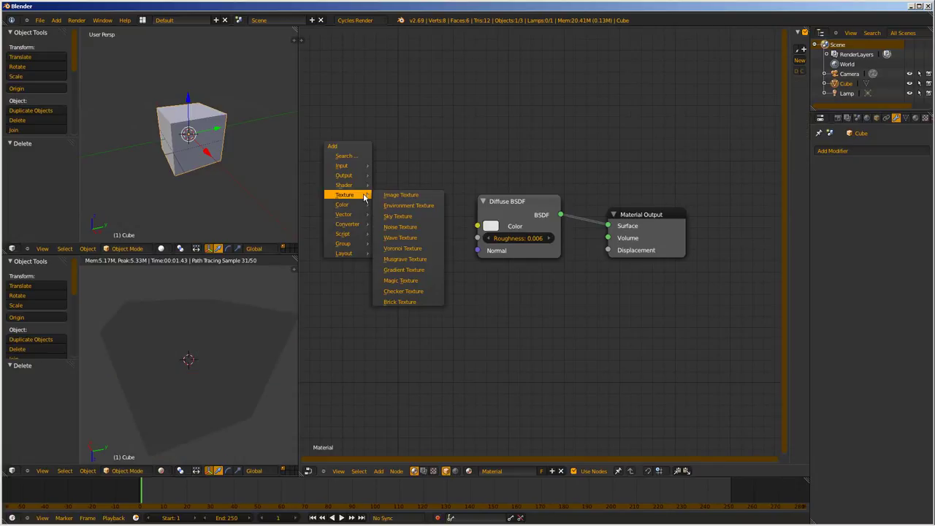
left_click(400, 301)
left_click(409, 194)
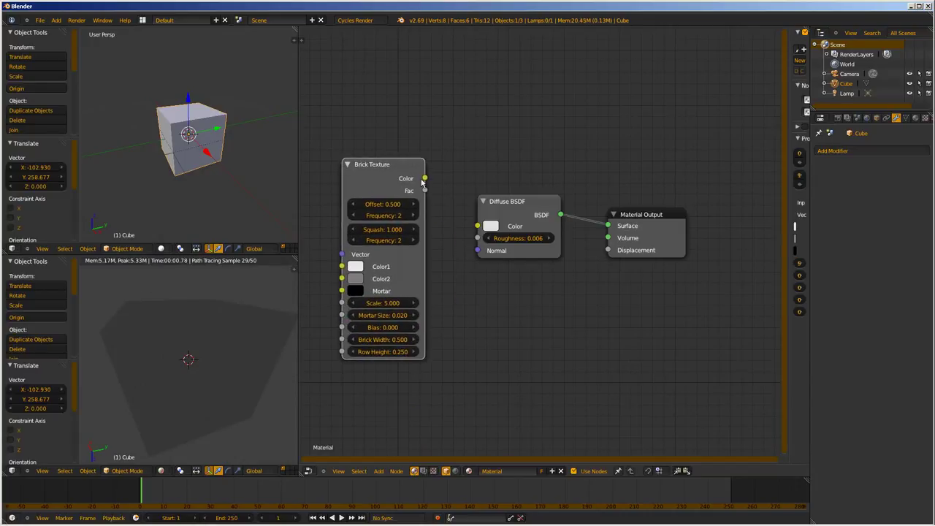
left_click_drag(423, 180, 477, 226)
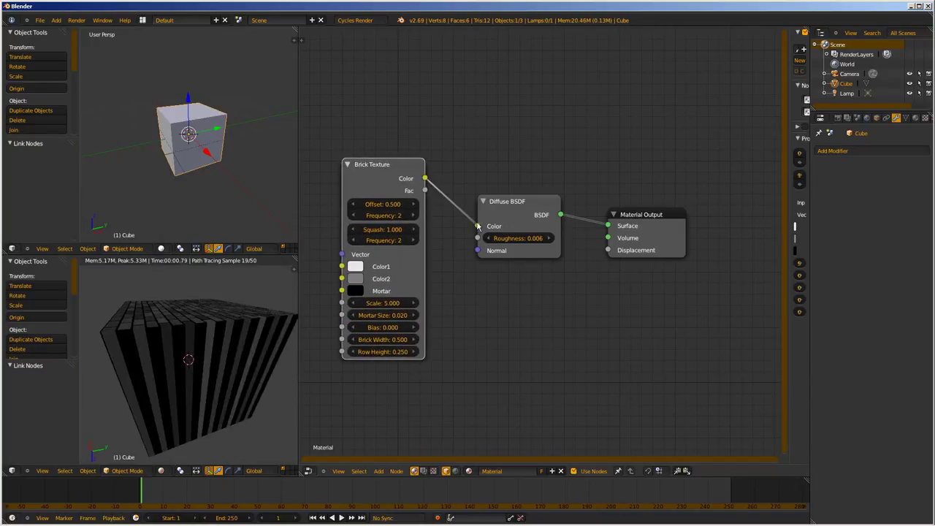
- Set the Brick Texture's Offset to 0.522 and its offset Frequency to 1, judging the bricks on the cube's top face
mouse_move(395, 208)
left_mouse_down()
mouse_move(379, 208)
mouse_move(387, 205)
left_mouse_up()
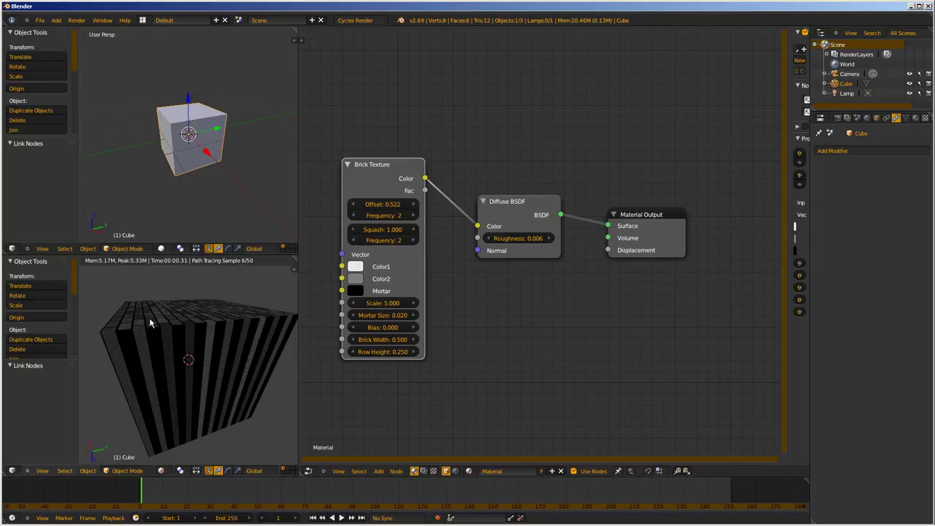
middle_click_drag(216, 322, 247, 399)
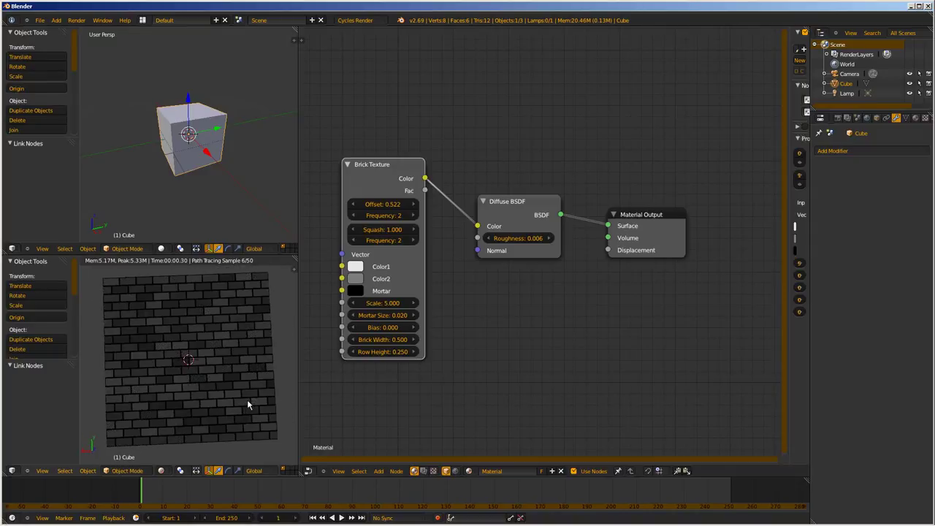
mouse_move(379, 217)
left_mouse_down()
mouse_move(387, 218)
mouse_move(377, 218)
left_mouse_up()
left_click(377, 218)
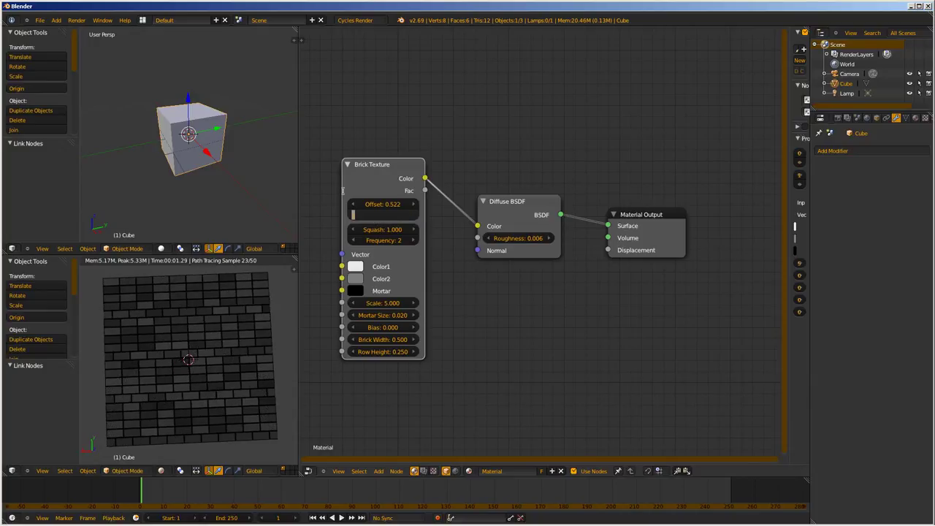
type("1")
key("Return")
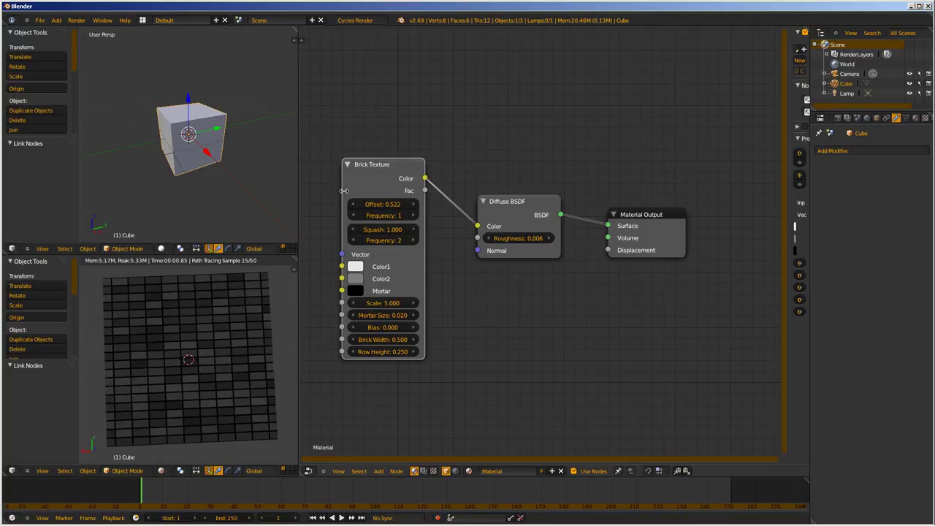
- Try 0.5 as the Brick Texture's offset Frequency, and set it to 2
left_click(360, 215)
type("0.5")
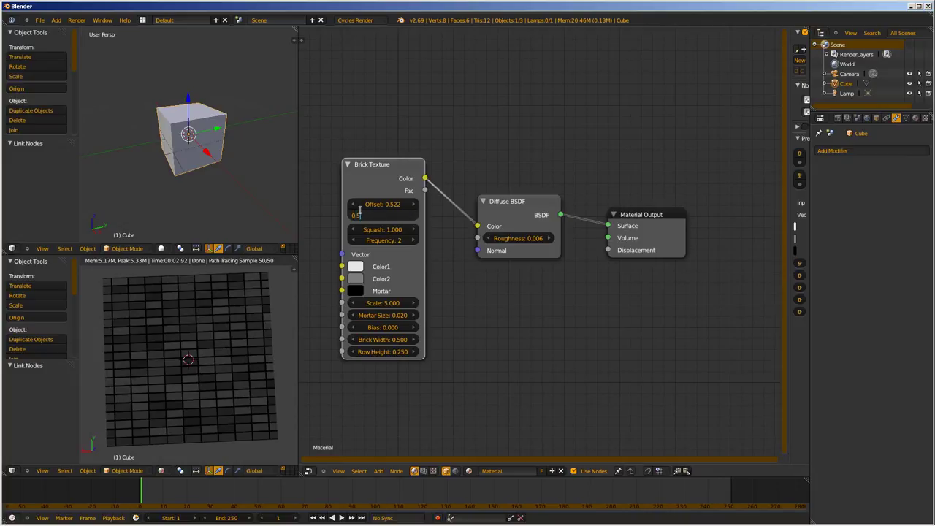
key("Return")
left_click(372, 216)
key("BackSpace")
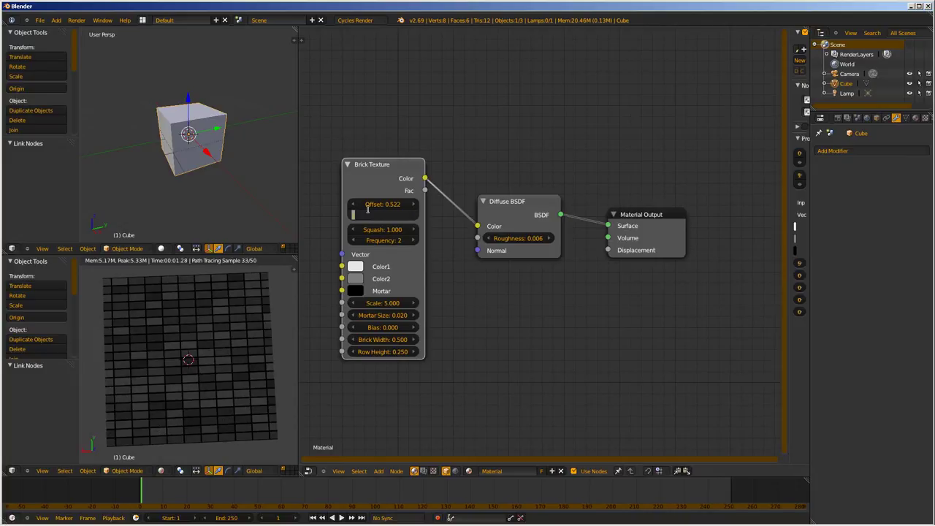
type("2")
key("Return")
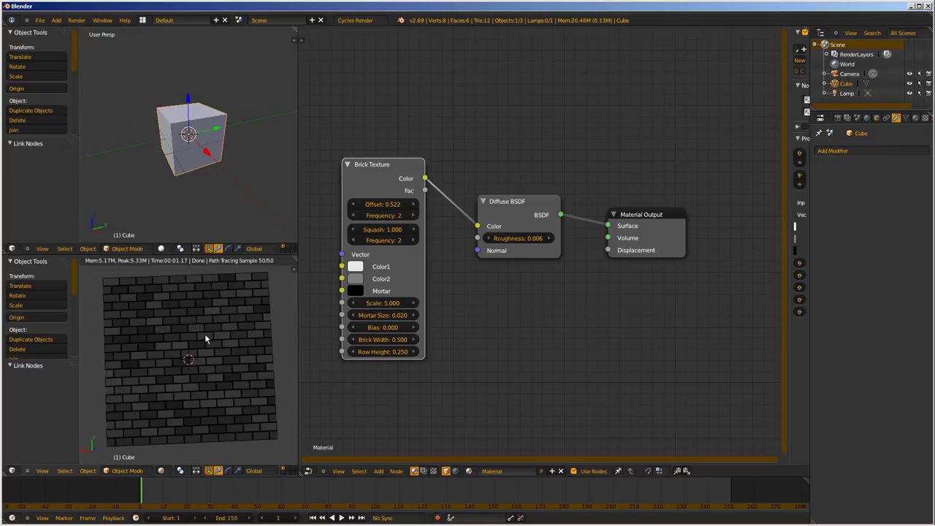
- Compare the Brick Texture's offset Frequency at 3, 1 and 2 on the rendered bricks, and leave it at 3
left_click(413, 217)
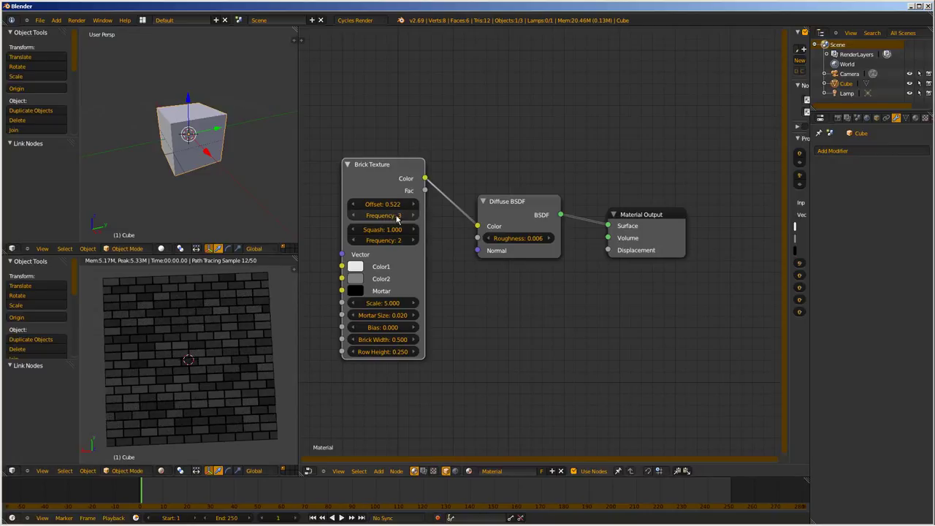
left_click(351, 216)
left_click(351, 216)
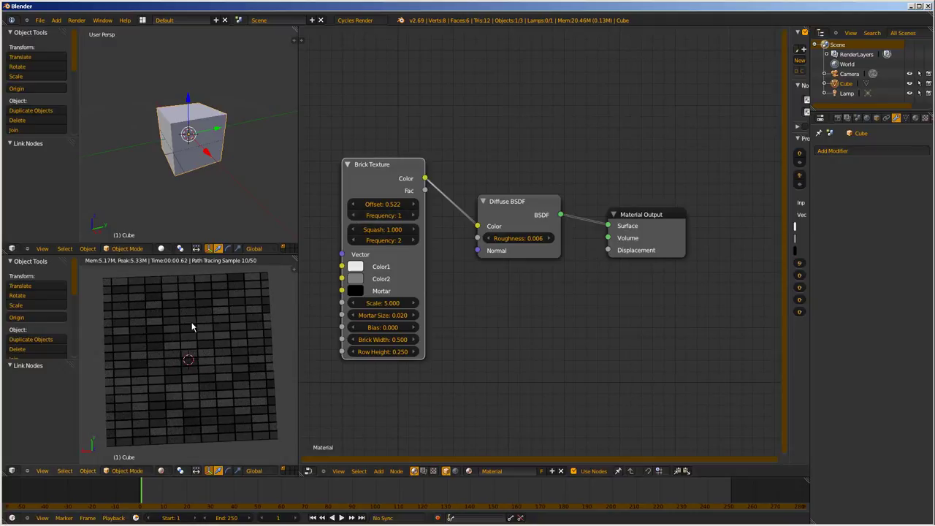
left_click(415, 216)
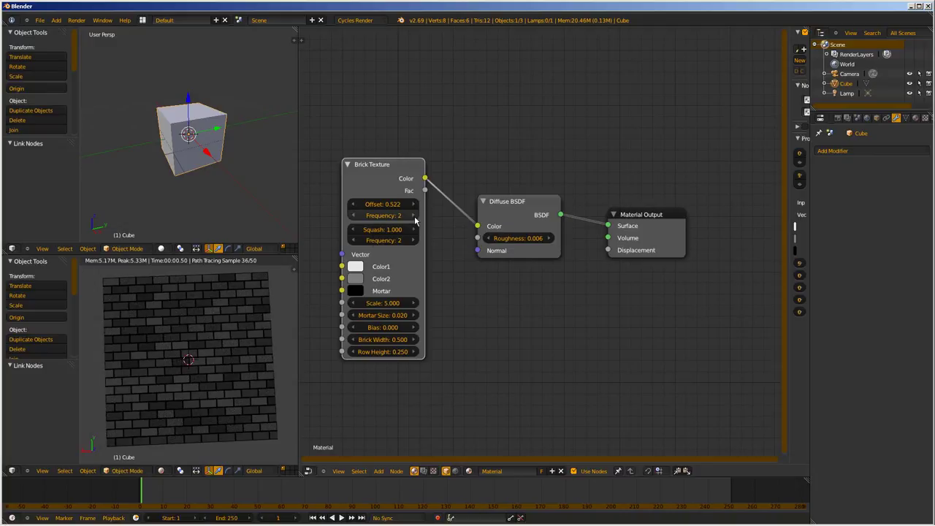
left_click(414, 216)
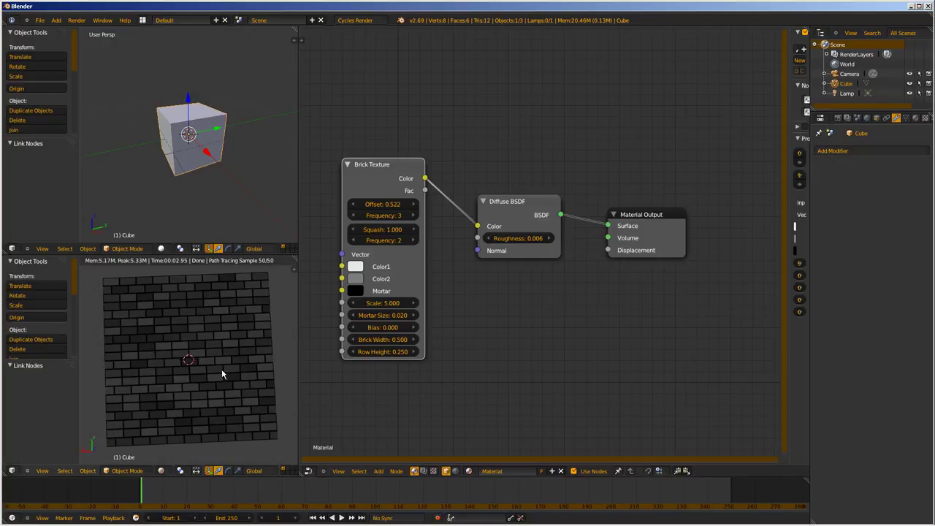
- Set the Brick Texture's offset Frequency to 2 and raise its Squash stepwise to 2.3, judging the rendered bricks
left_click(351, 215)
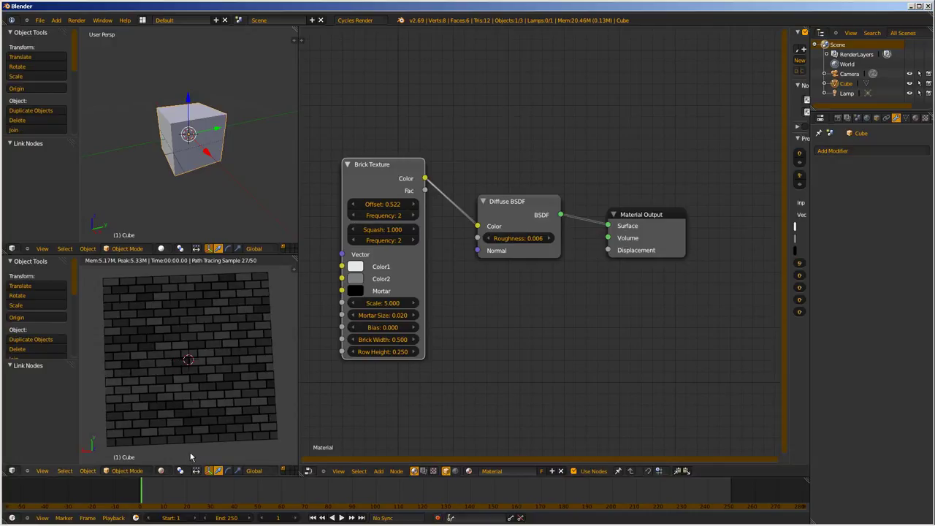
left_click(414, 231)
left_click(414, 231)
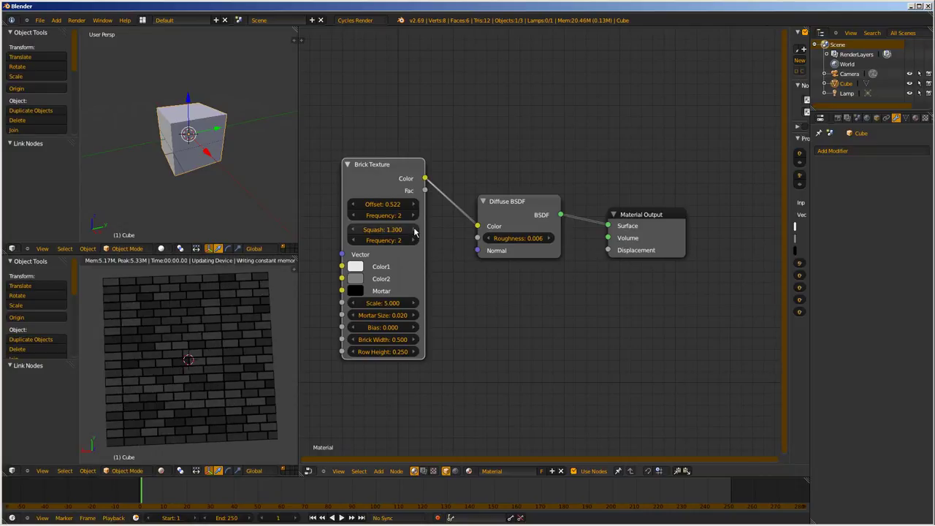
left_click(415, 231)
left_click(414, 231)
left_click(414, 231)
left_click(415, 231)
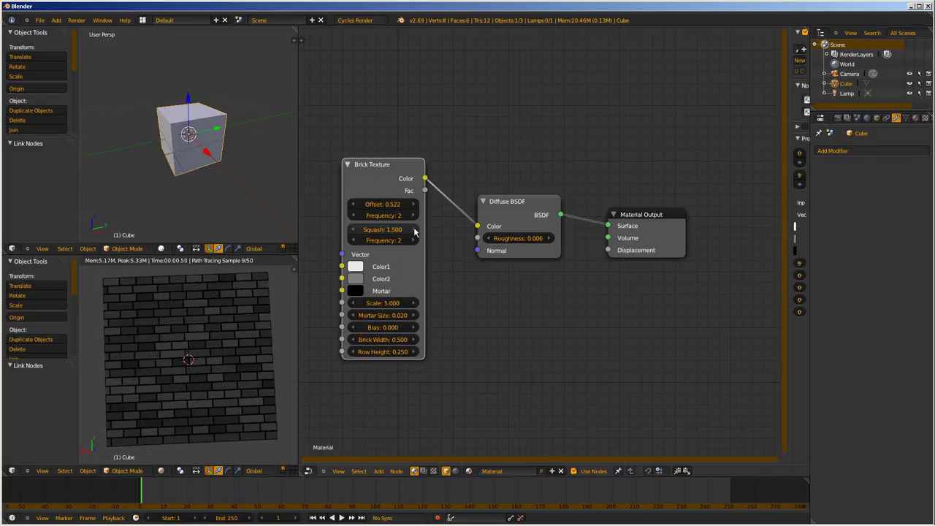
left_click(415, 231)
left_click(414, 231)
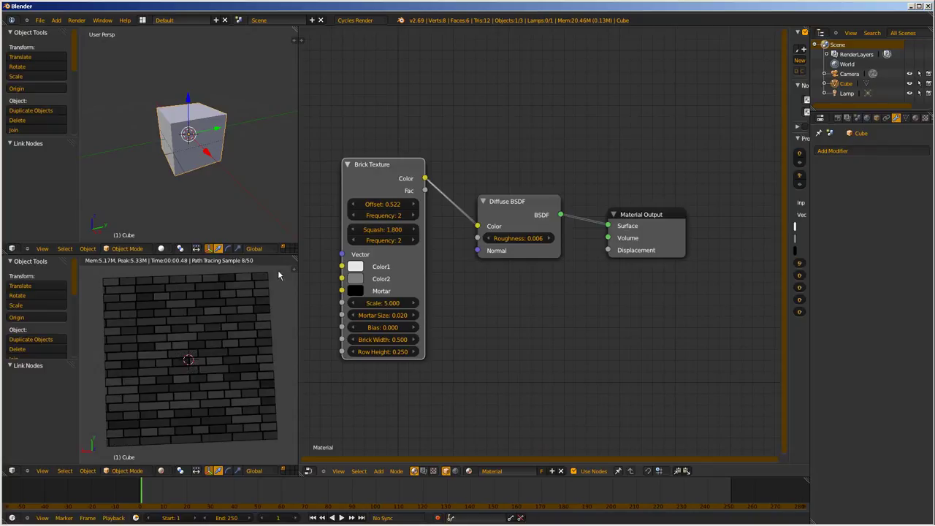
left_click(415, 231)
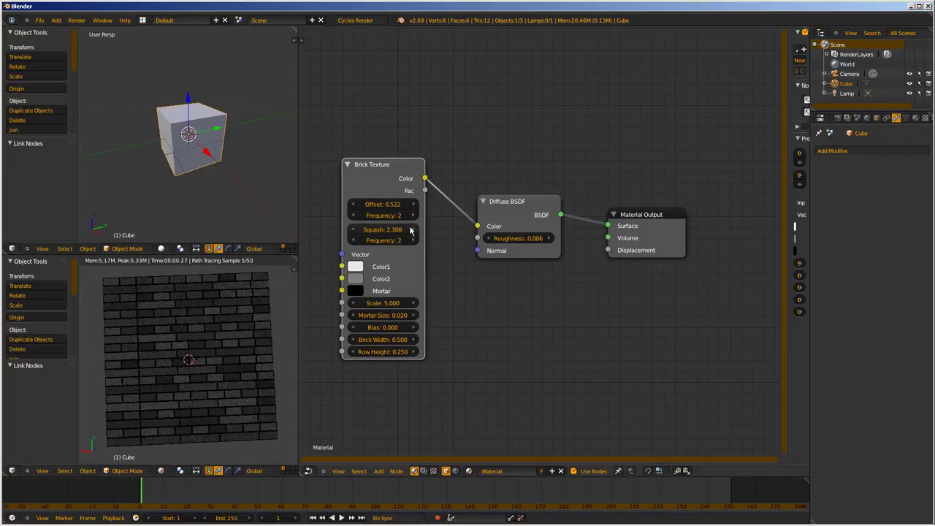
- Try an extreme Squash of 17.625 on the Brick Texture, and reset it to 1
left_click_drag(395, 232, 540, 236)
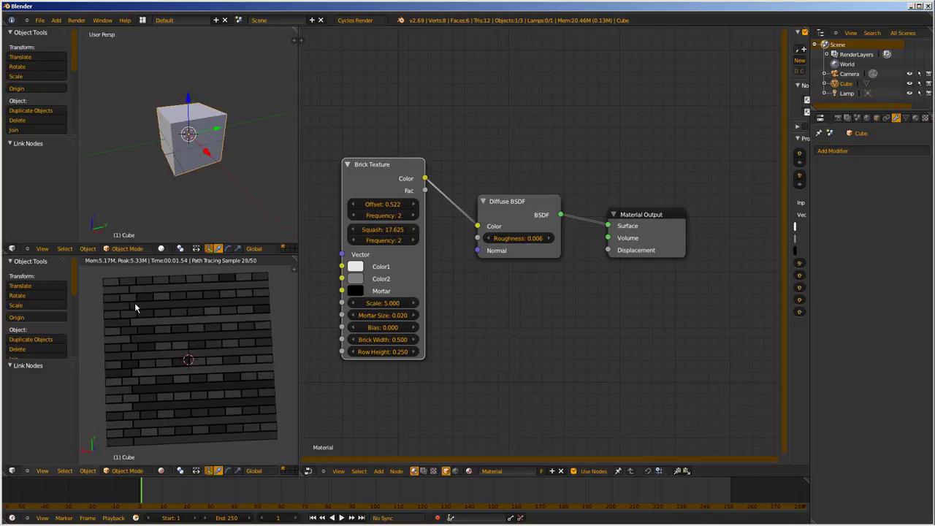
left_click(383, 233)
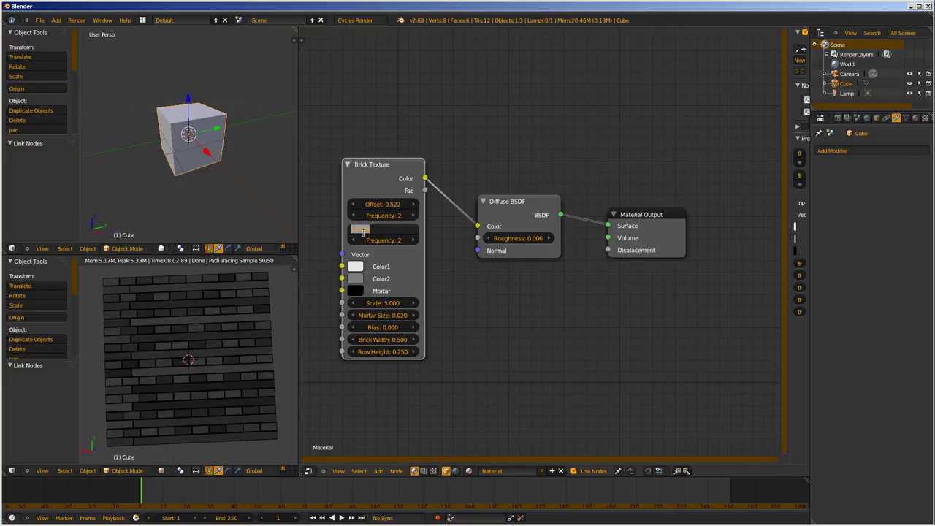
type("1")
key("Return")
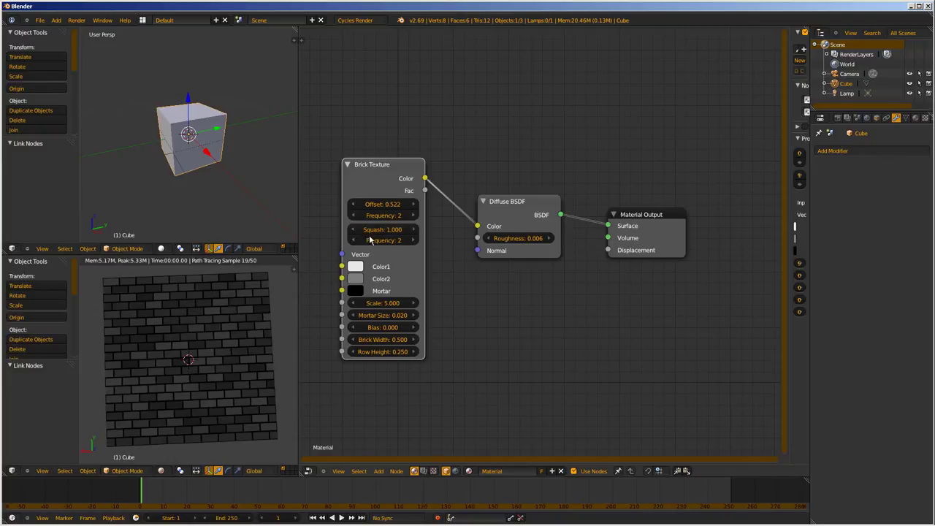
- Try a Squash of 5.783 with a squash Frequency of 5 on the Brick Texture
mouse_move(376, 242)
left_mouse_down()
mouse_move(411, 240)
mouse_move(379, 238)
left_mouse_up()
left_click(379, 239)
key("Return")
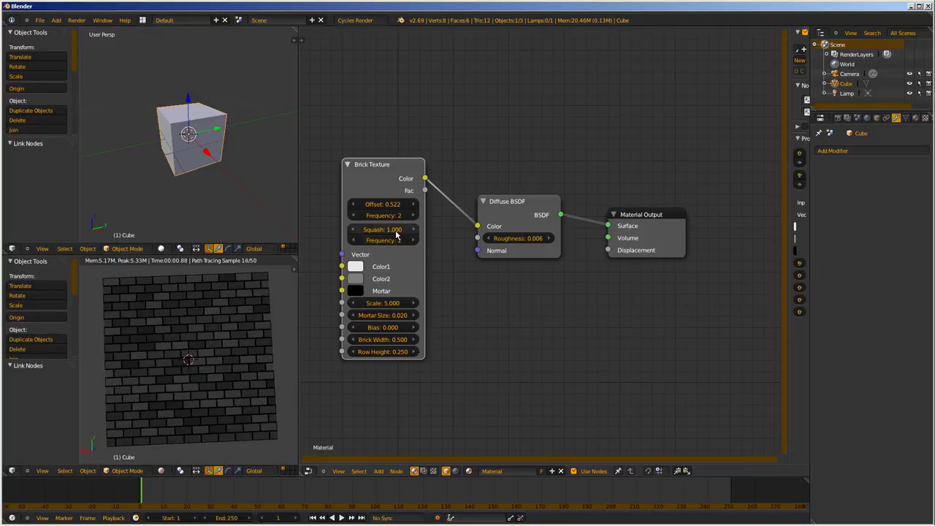
left_click_drag(378, 231, 414, 246)
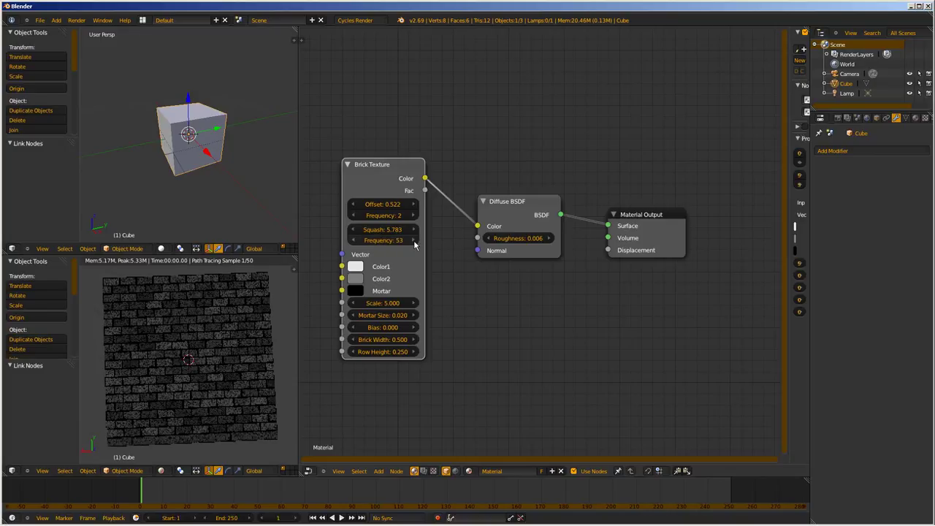
left_click(385, 240)
key("BackSpace")
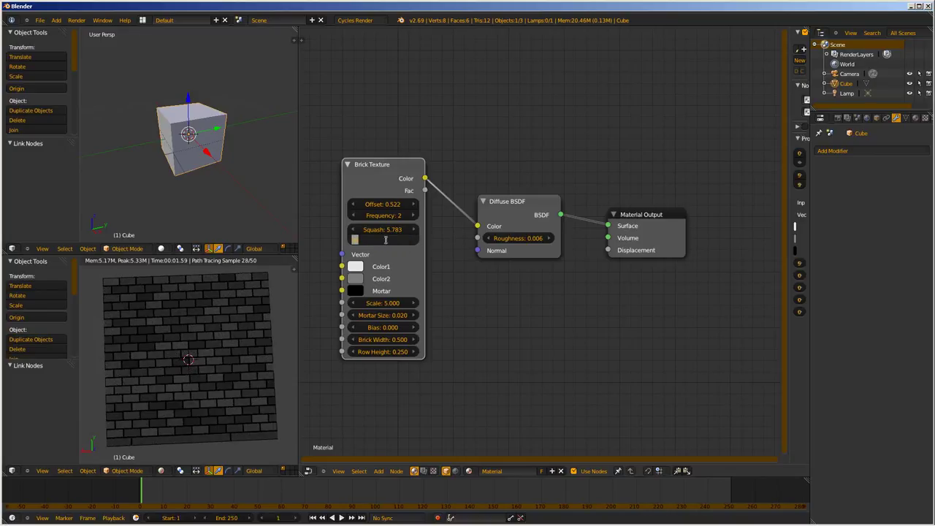
type("5")
key("Return")
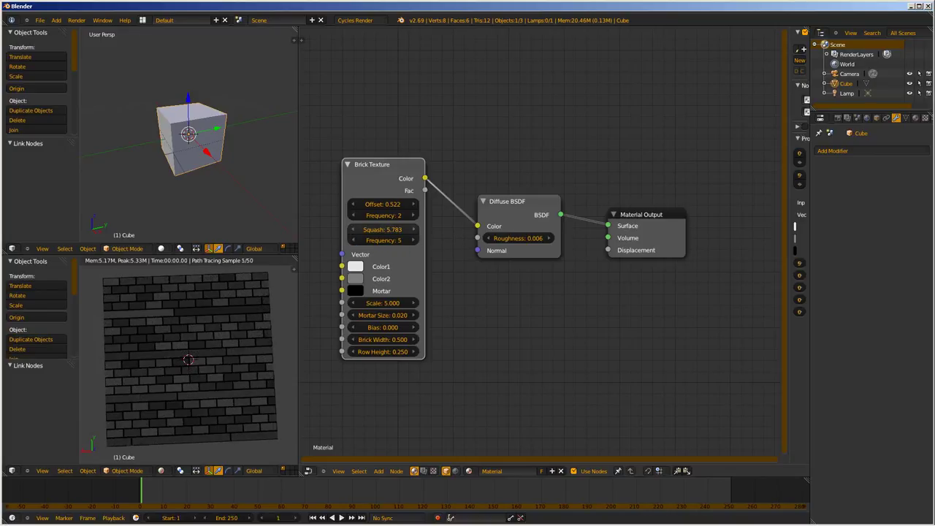
- Compare squash Frequency values of 1 and 2 on the rendered bricks
left_click(366, 239)
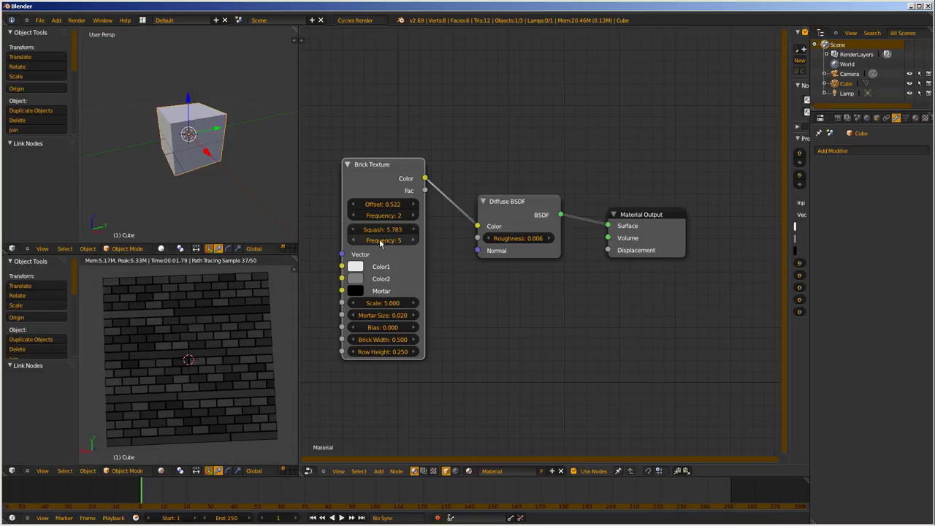
key("BackSpace")
type("1")
key("Return")
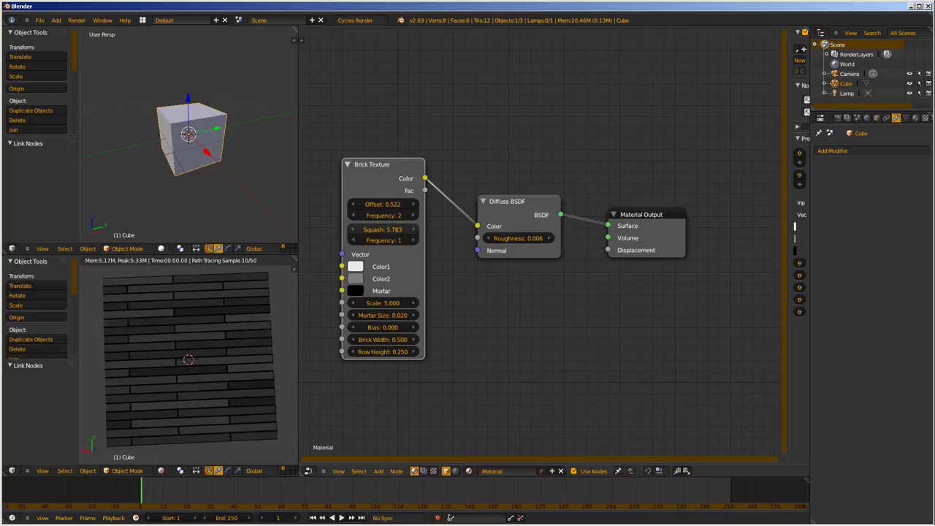
left_click(383, 240)
type("2")
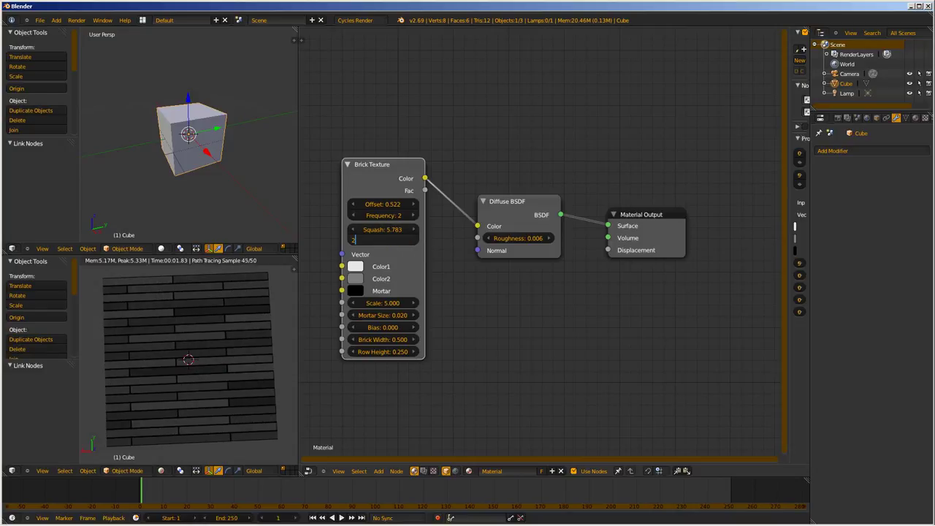
key("Return")
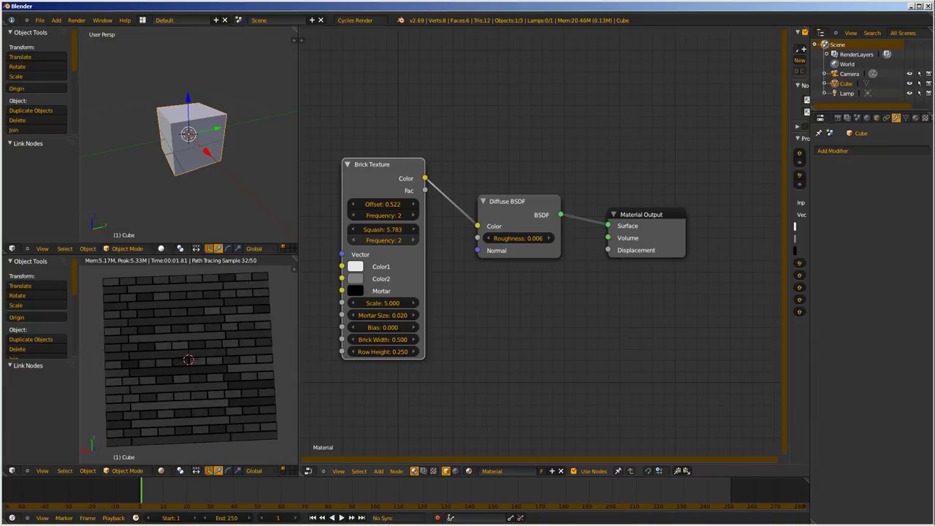
- Set the Brick Texture's squash Frequency to 1 and its Squash to 1.737
left_click(357, 242)
key("BackSpace")
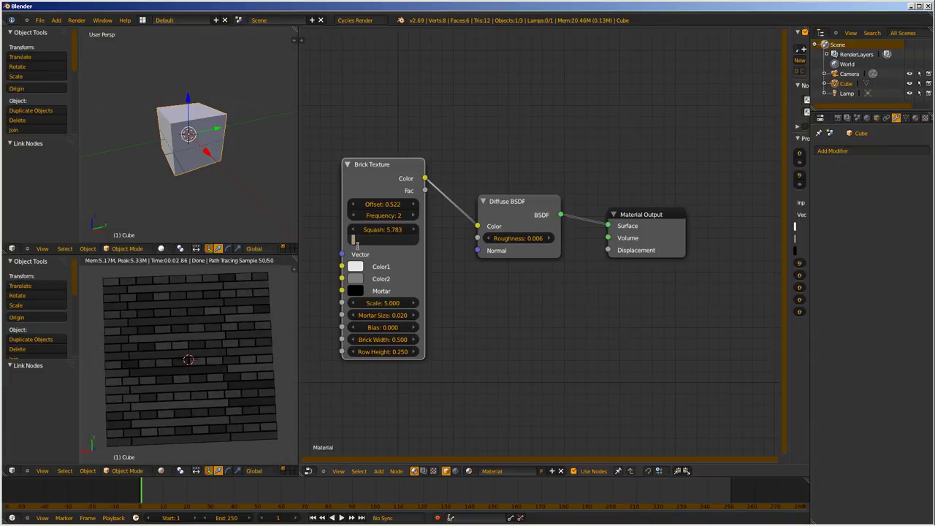
type("1")
key("Return")
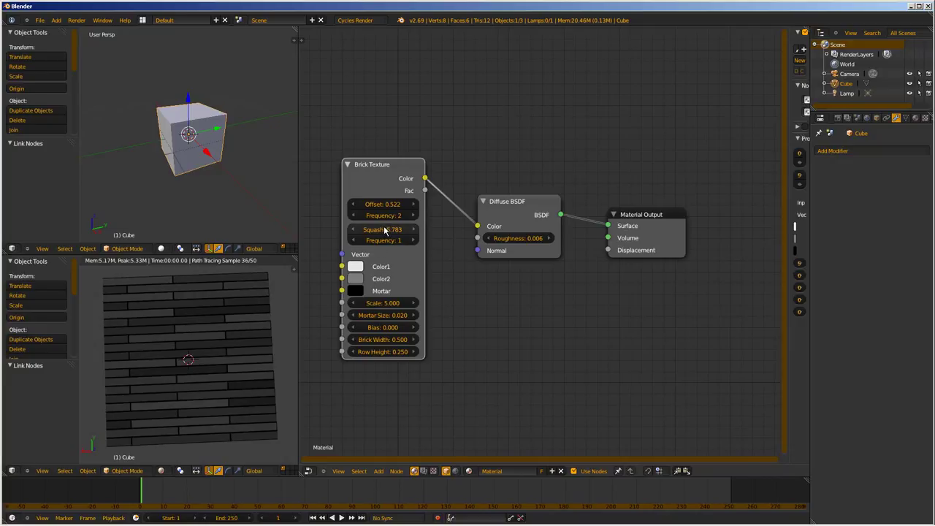
left_click_drag(386, 230, 304, 232)
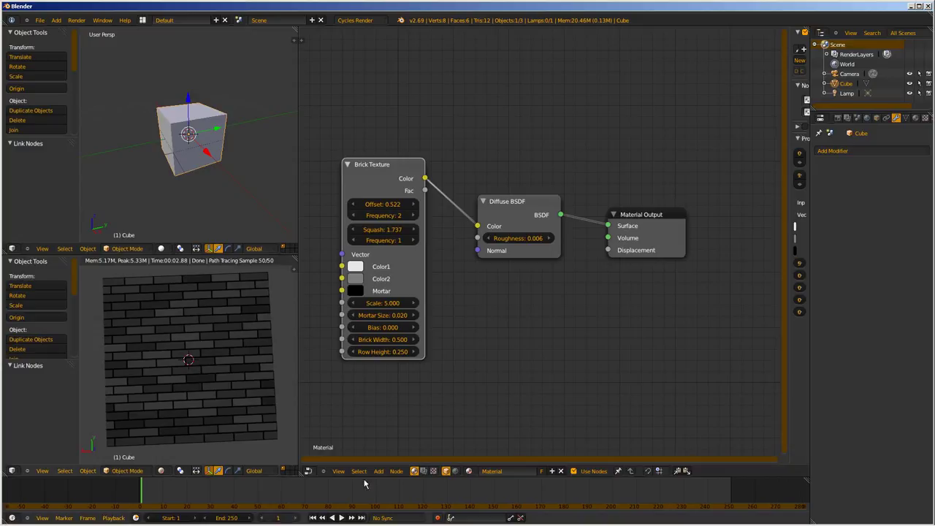
- Lighten the Brick Texture's Mortar color to grey and set Color2 to a bright orange
left_click(355, 291)
left_click_drag(441, 213, 446, 159)
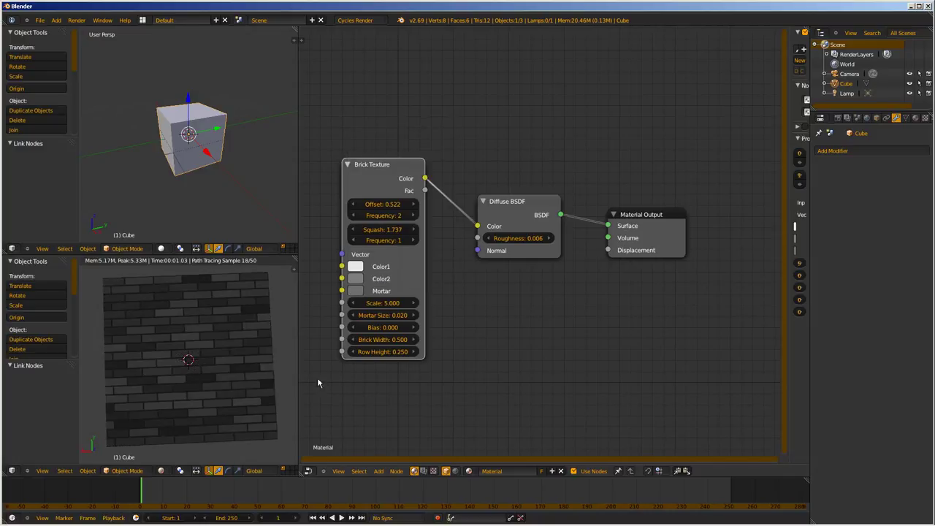
left_click(355, 279)
left_click(373, 194)
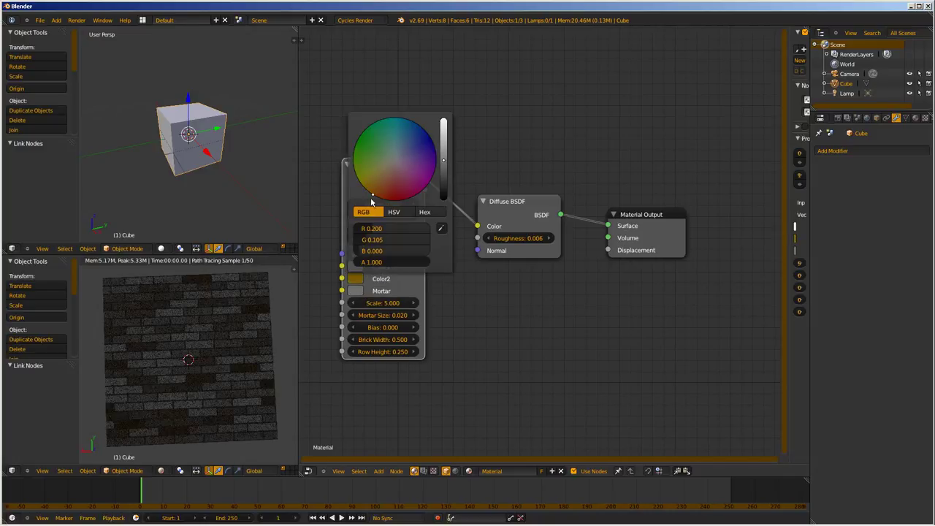
left_click_drag(444, 165, 459, 128)
left_click_drag(373, 198, 386, 201)
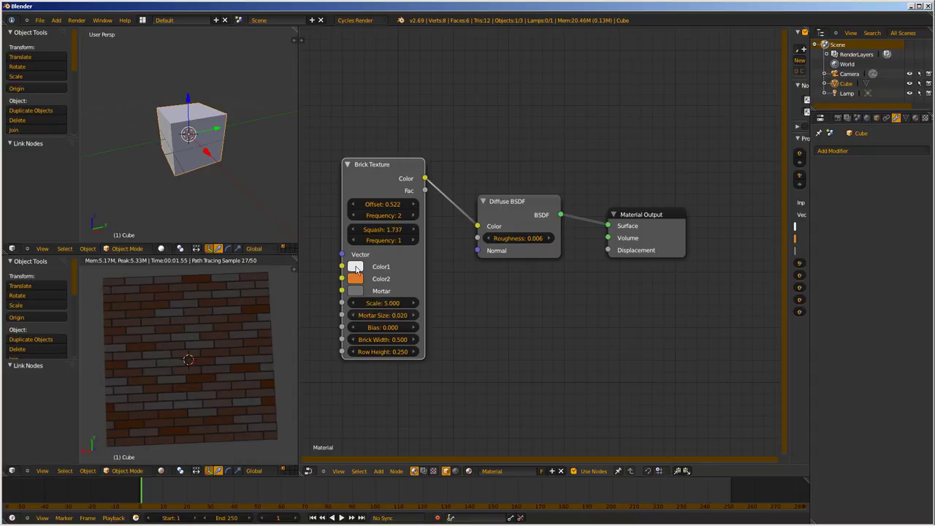
- Set the Brick Texture's Color1 to a saturated red with an R value of 0.8
left_click(355, 266)
left_click_drag(399, 160, 397, 199)
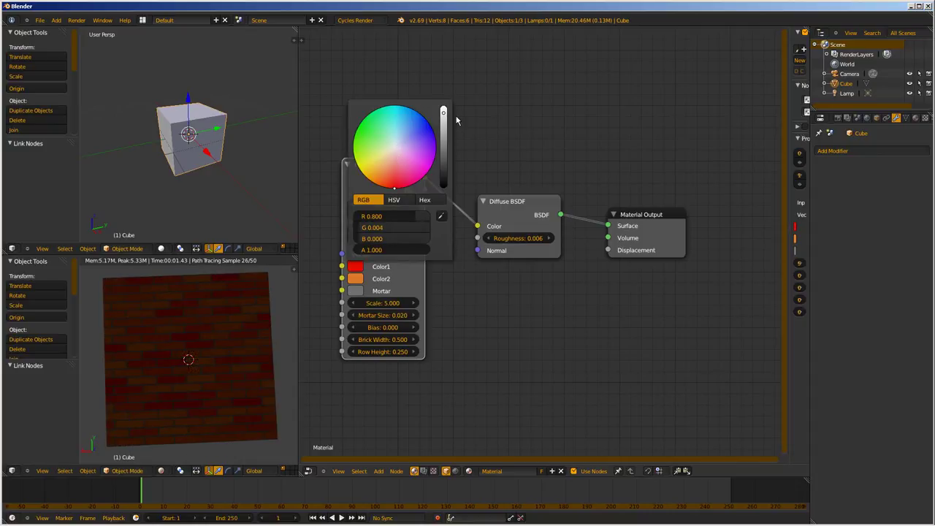
mouse_move(443, 115)
left_mouse_down()
mouse_move(448, 138)
mouse_move(457, 118)
left_mouse_up()
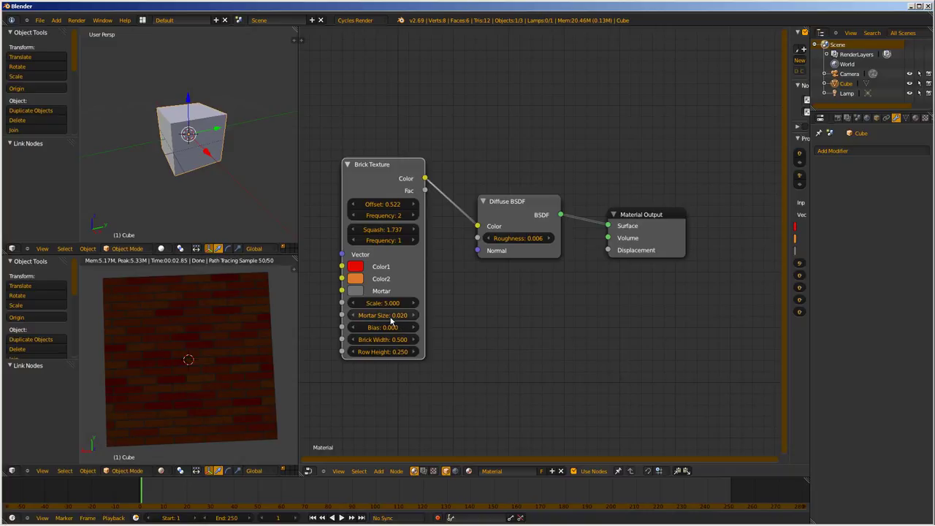
- Set the Brick Texture's Mortar Size to 0.022 and try Scale values of 30.568 and 0.5
left_click_drag(374, 316, 413, 309)
scroll(230, 402, "up", 2)
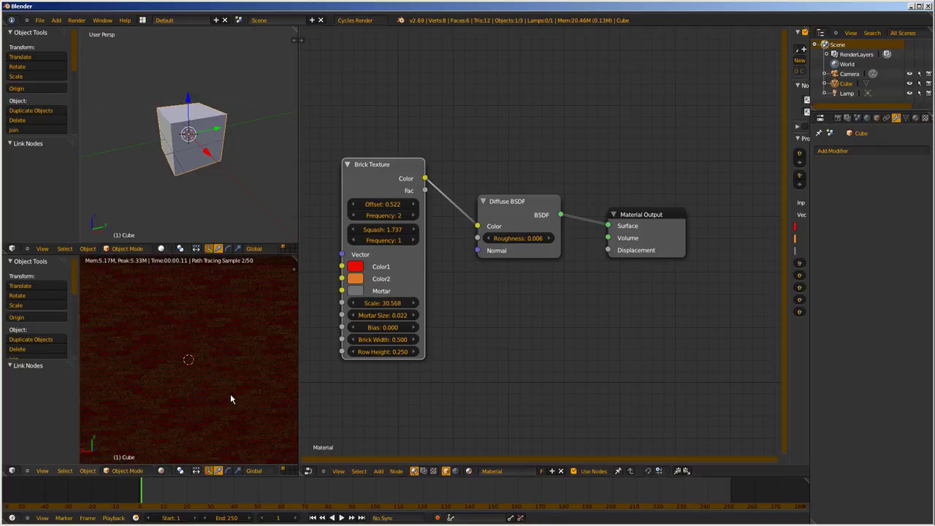
left_click_drag(409, 303, 364, 307)
left_click(391, 304)
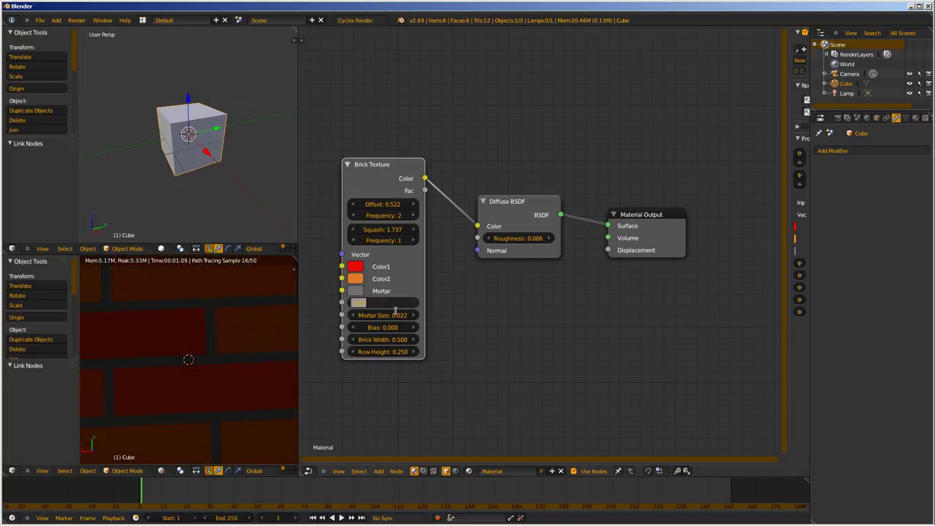
type("0.5")
key("Return")
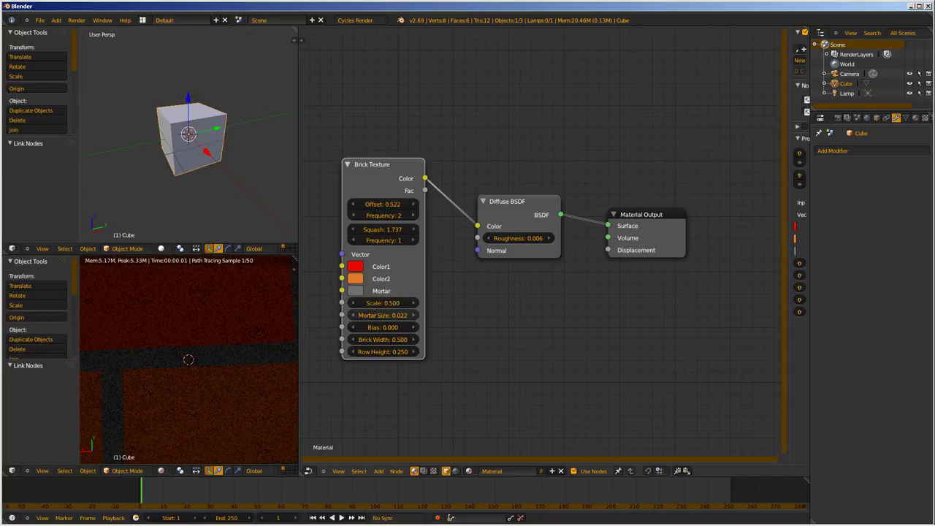
- Set the Brick Texture's Scale to 3, with the whole cube face in view
scroll(266, 356, "down", 5)
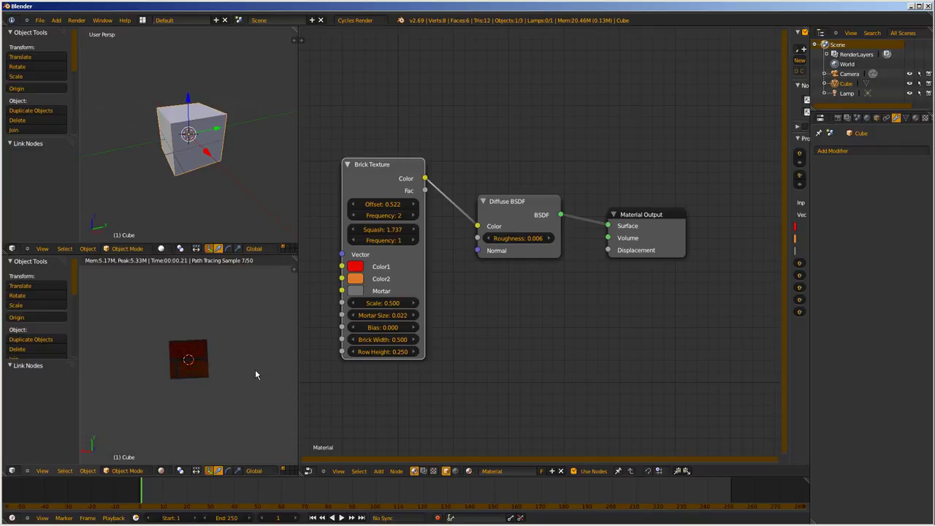
left_click(385, 304)
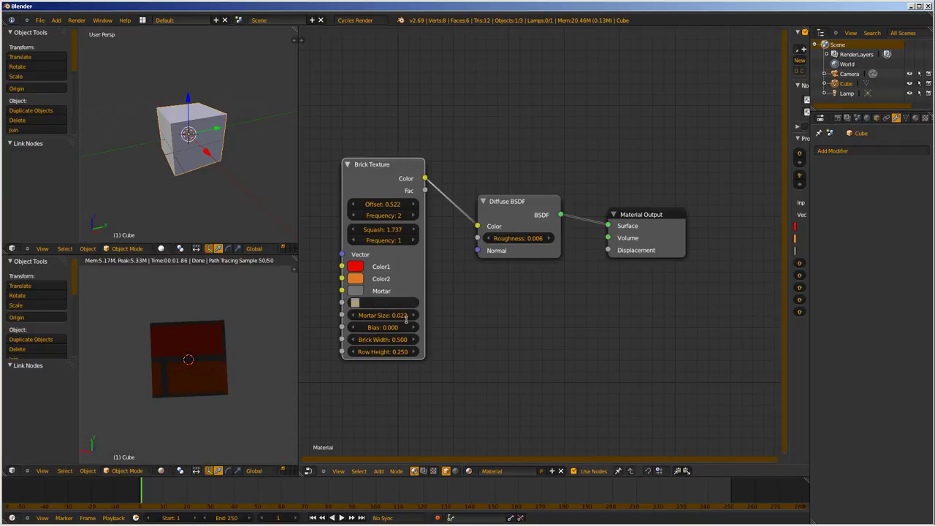
type("3")
key("Return")
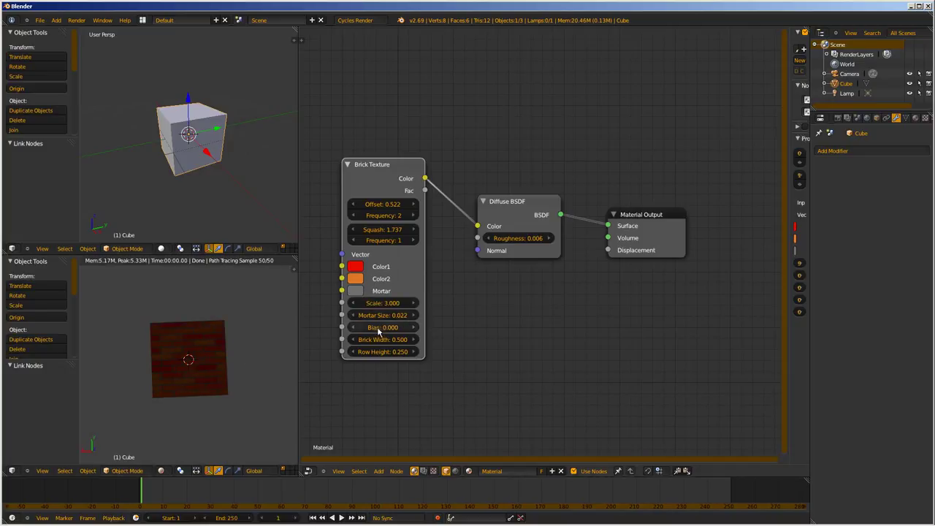
- Try a Bias of 0.988, and set the Brick Texture's Bias to -0.076, Brick Width to 0.647 and Row Height to 0.6
left_click_drag(373, 329, 513, 354)
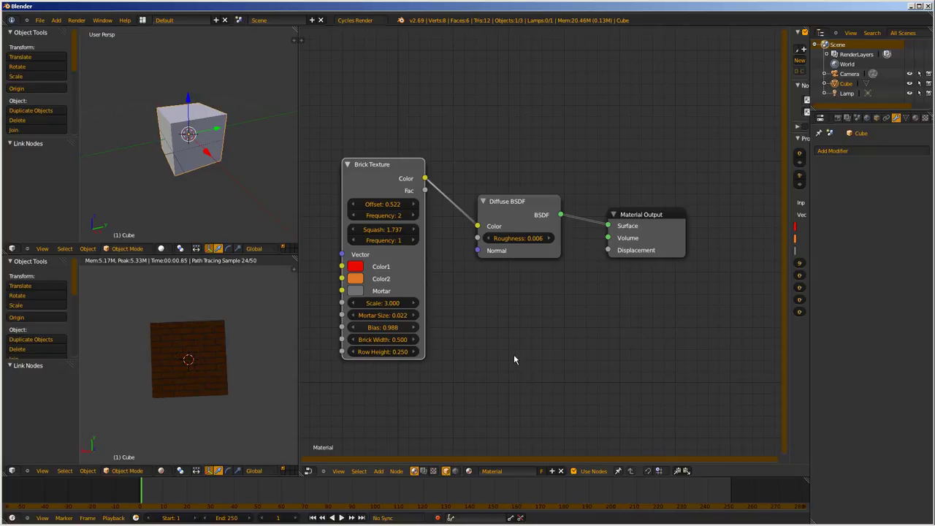
left_click_drag(451, 359, 369, 383)
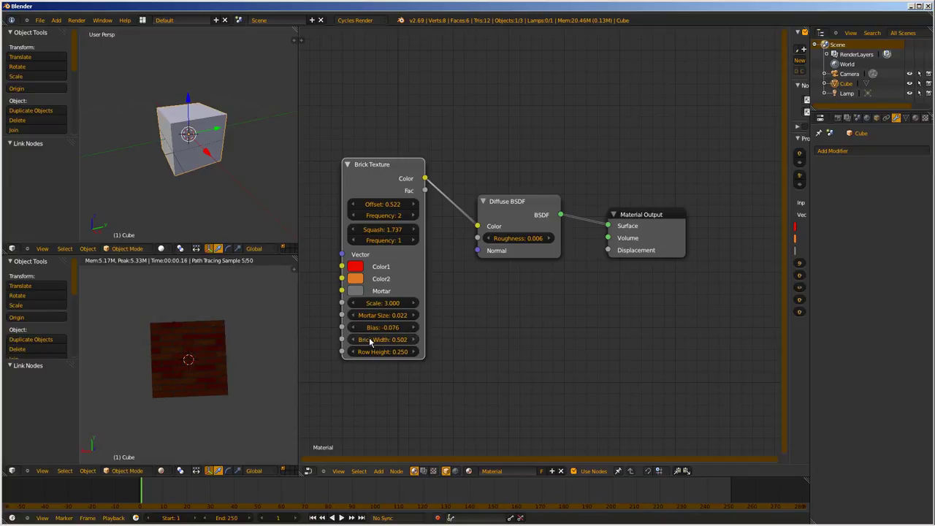
left_click_drag(374, 342, 391, 359)
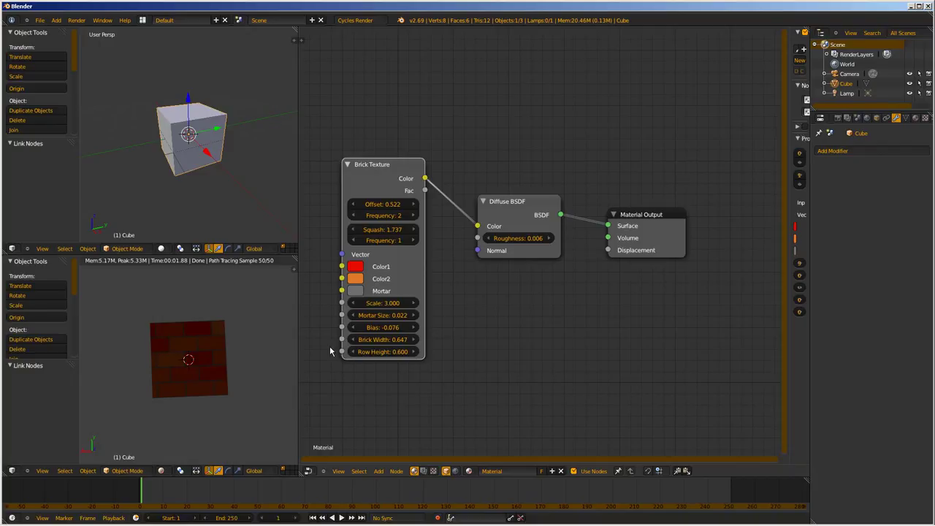
mouse_move(296, 523)
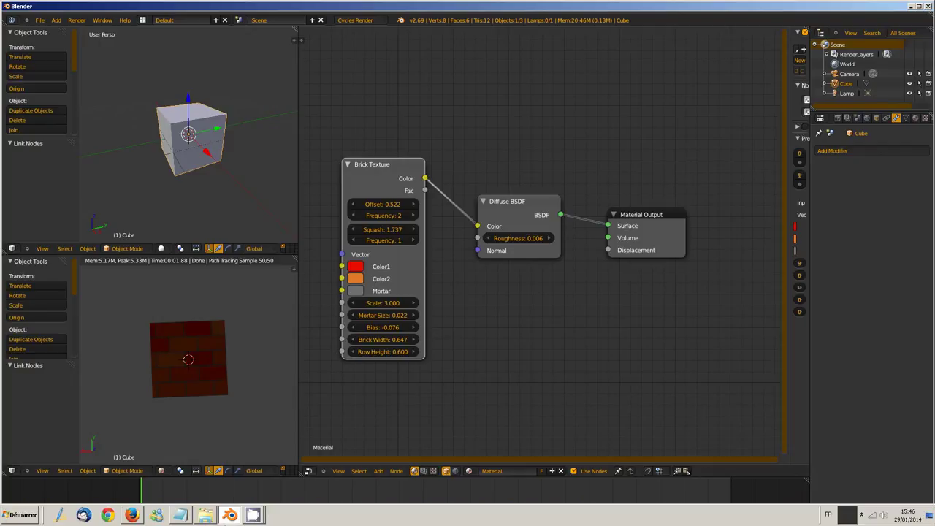
mouse_move(253, 515)
left_click(276, 481)
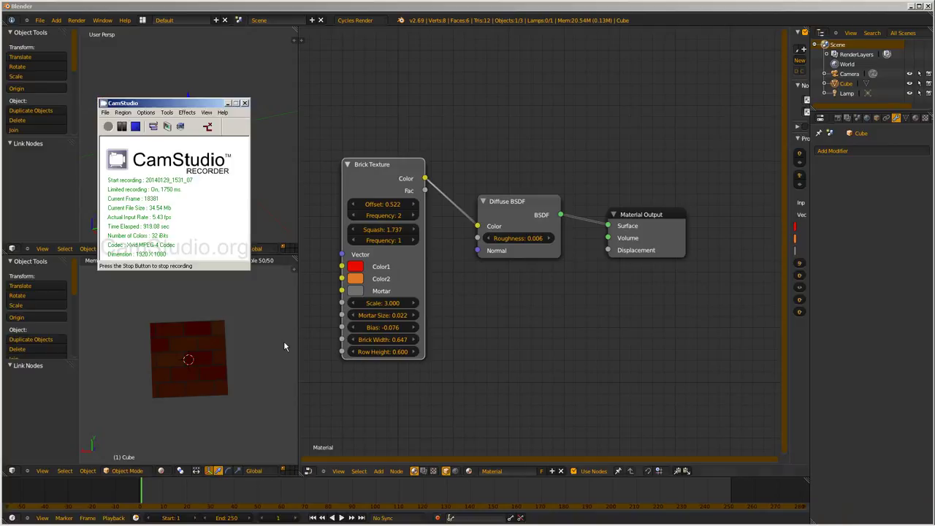